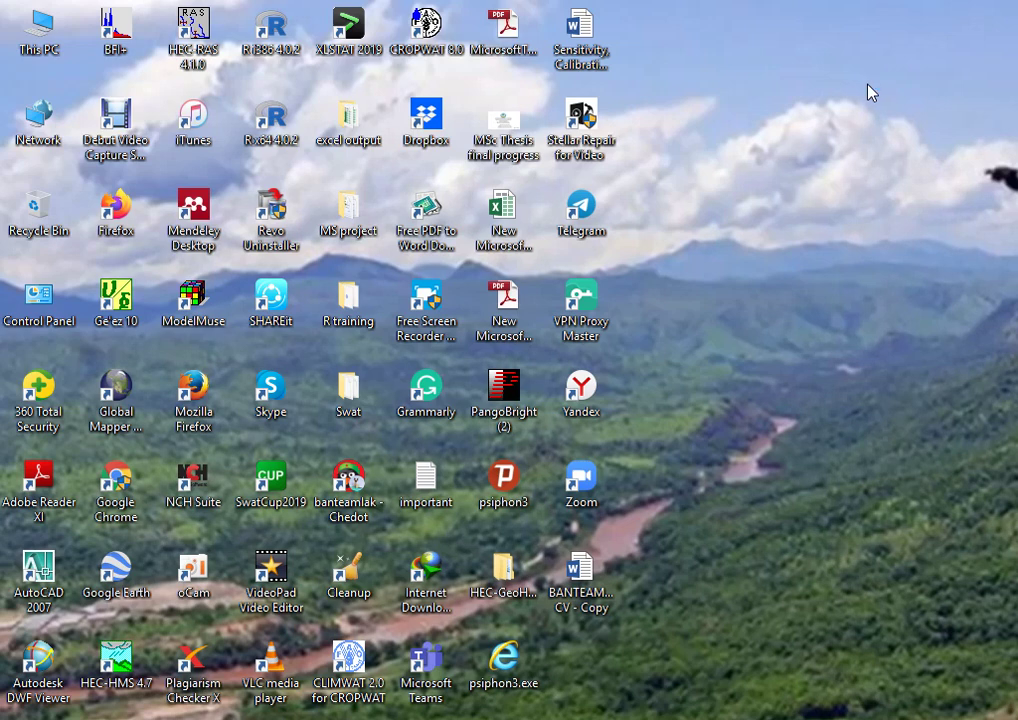
Launch HEC-HMS 4.7 and open the existing Gilabay project
right_click(754, 155)
click(841, 239)
double_click(115, 665)
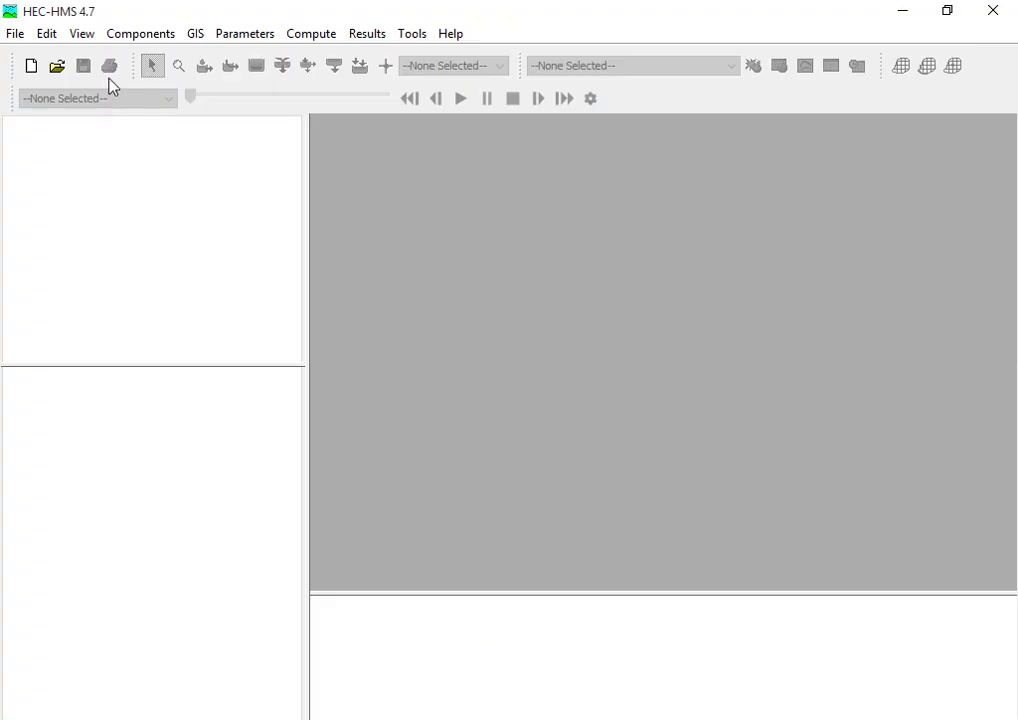
click(11, 40)
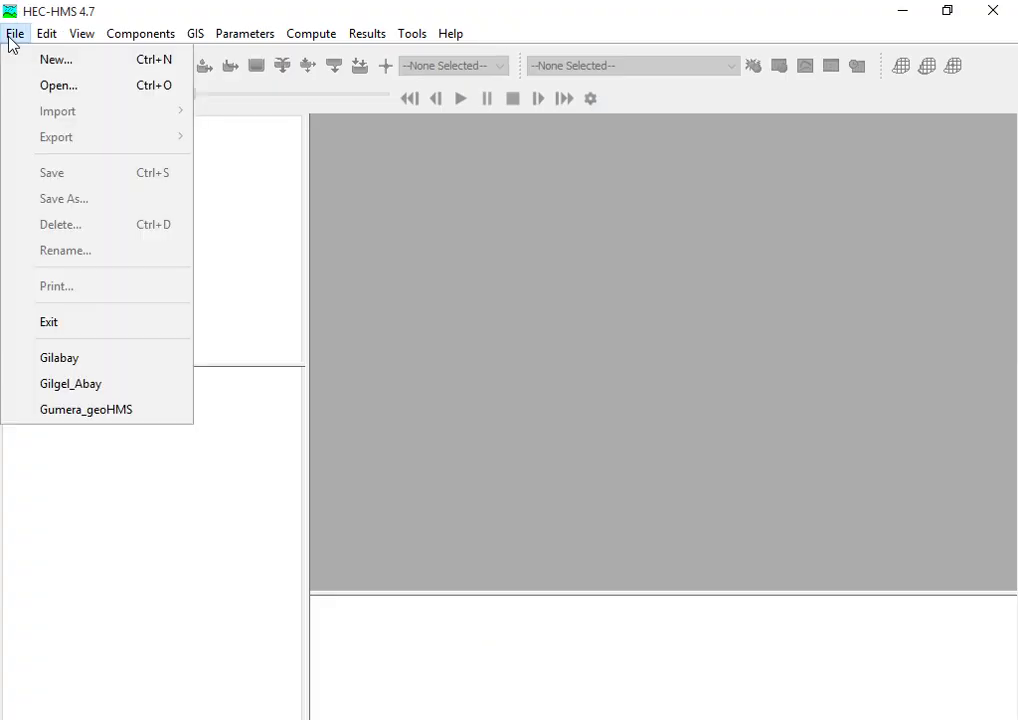
click(58, 86)
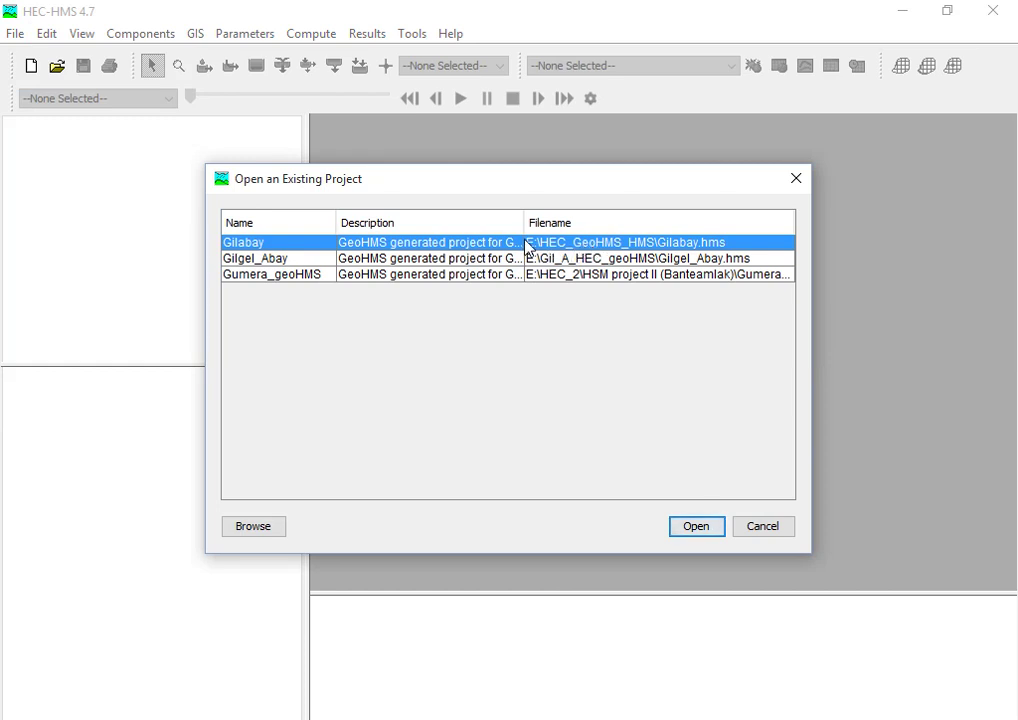
click(697, 527)
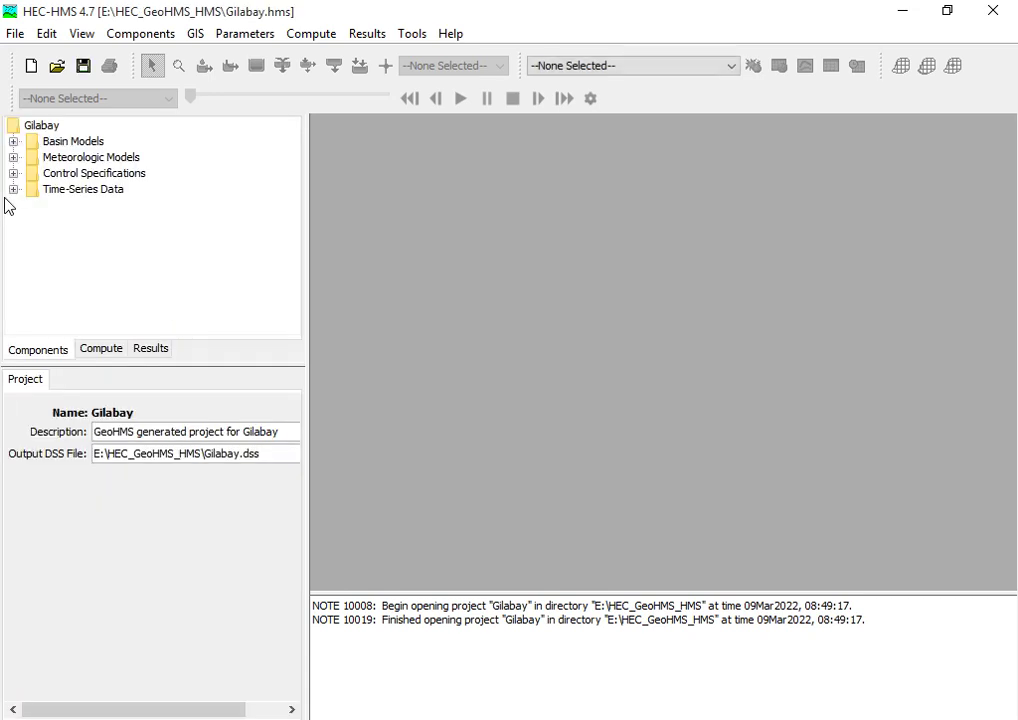
Open the Gilabay basin model to list its elements and display its map
click(13, 141)
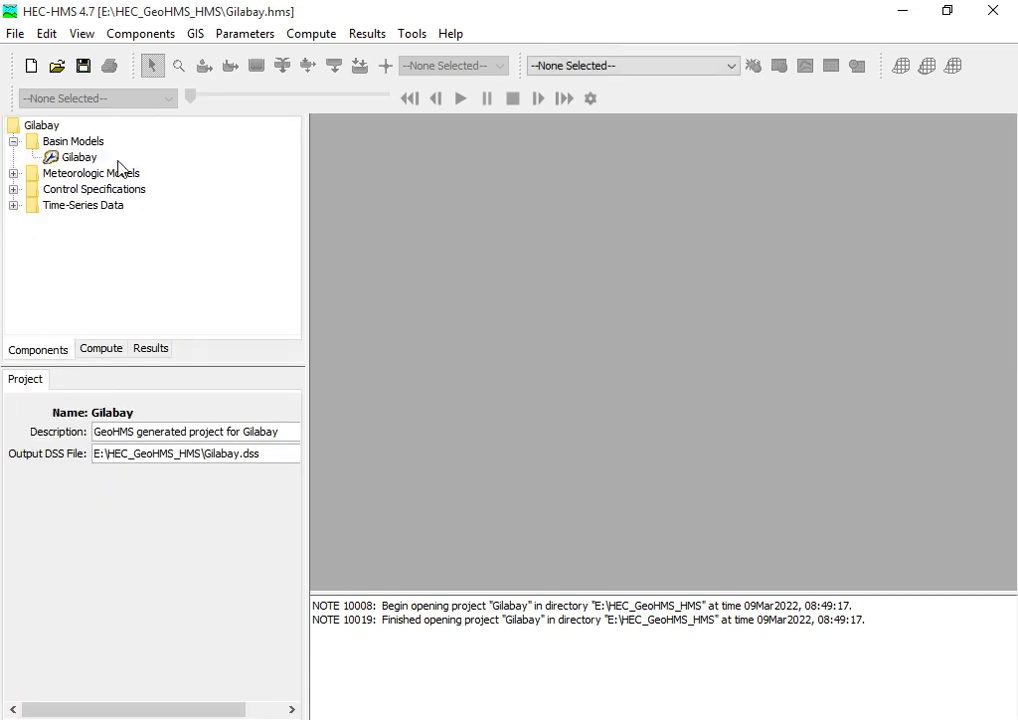
double_click(62, 160)
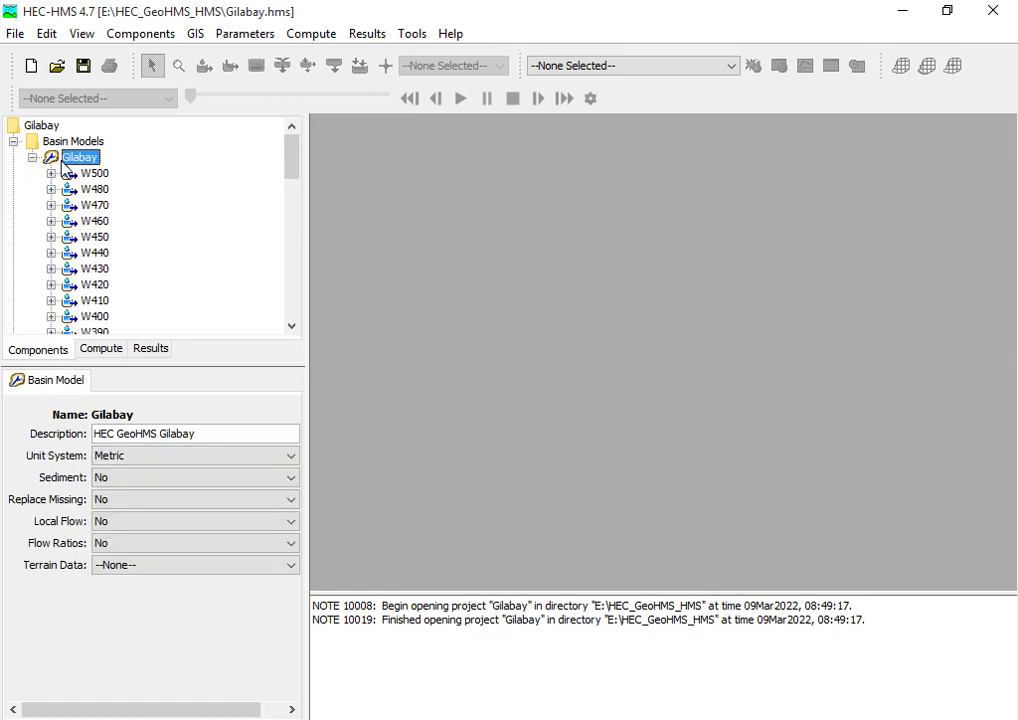
Review the optional settings of the Gil_outlet sink and of junctions J83 and J86
scroll(102, 311, down, 7)
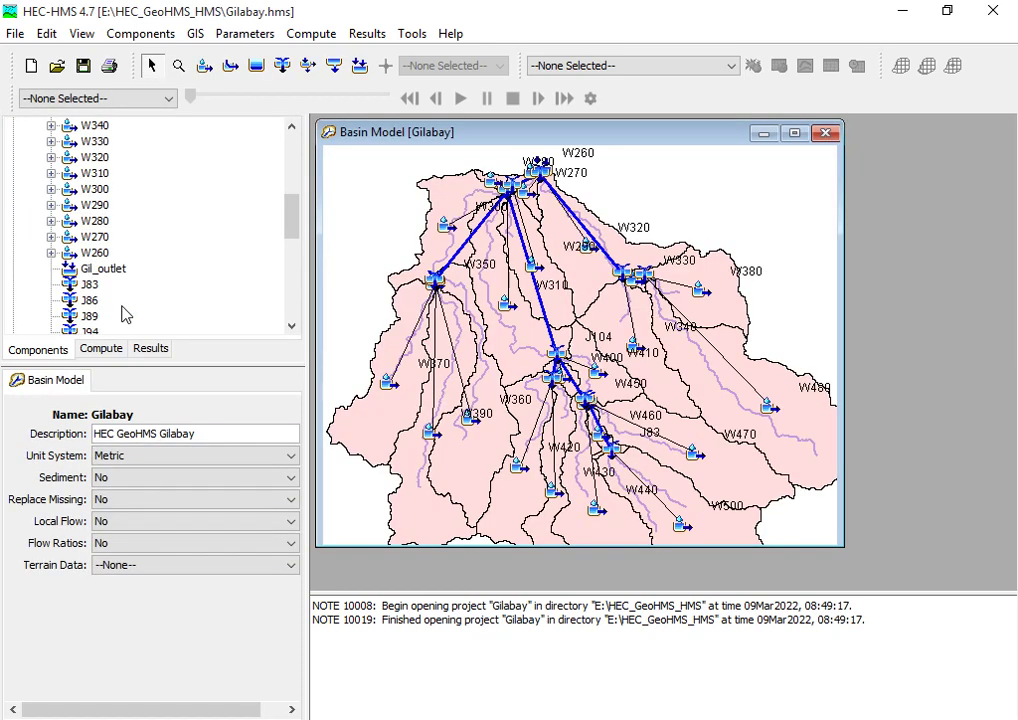
scroll(120, 302, down, 1)
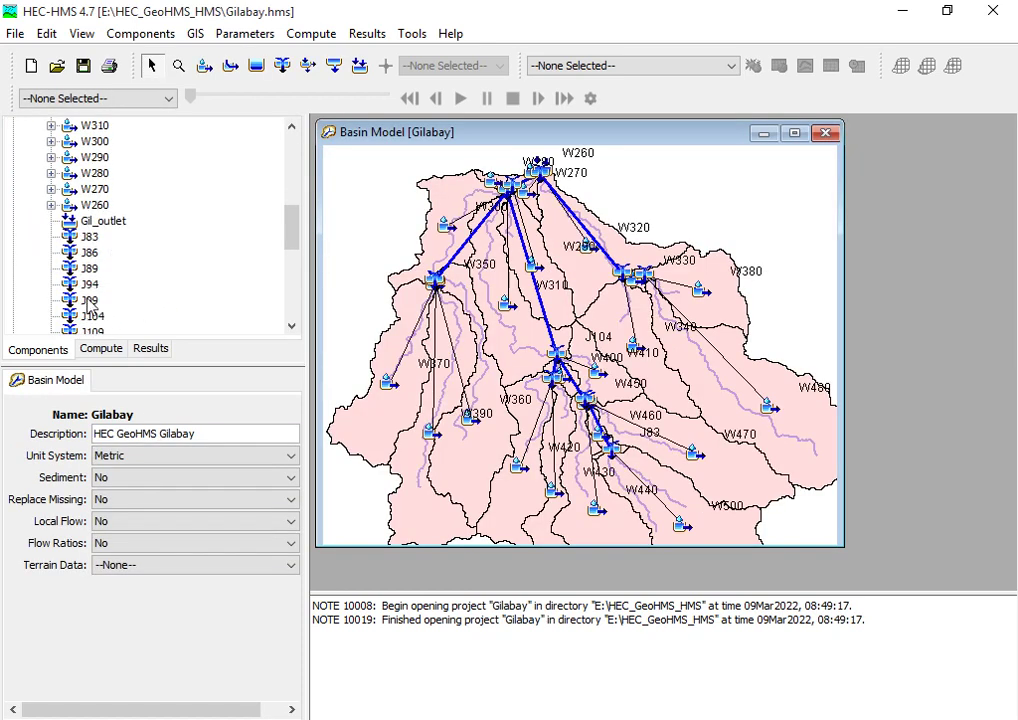
click(105, 224)
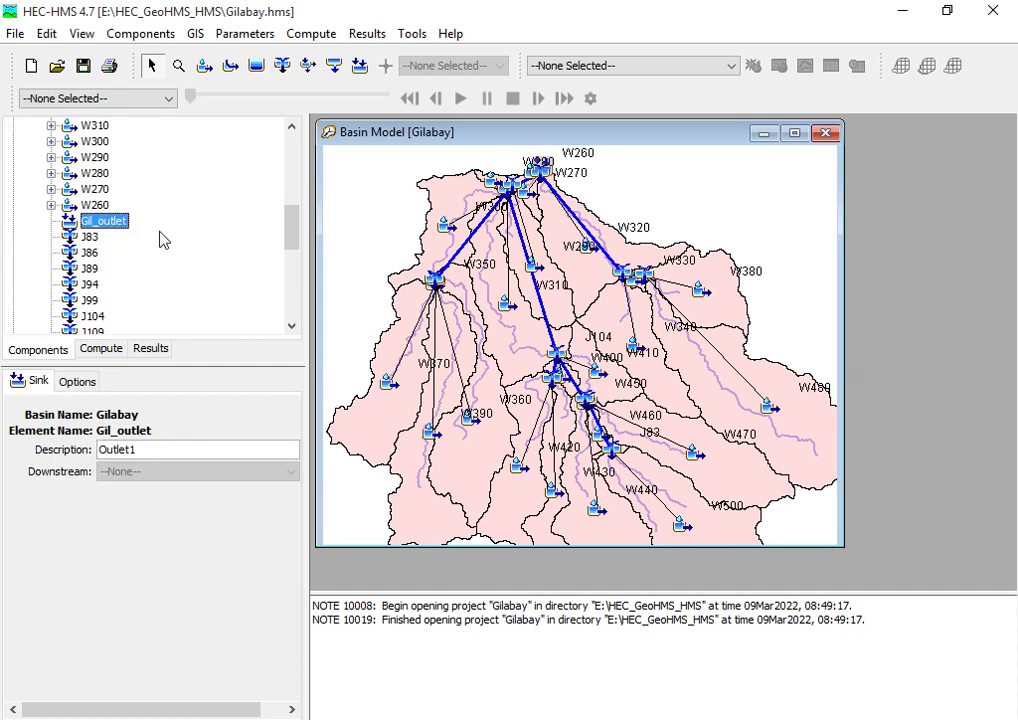
click(75, 382)
click(89, 237)
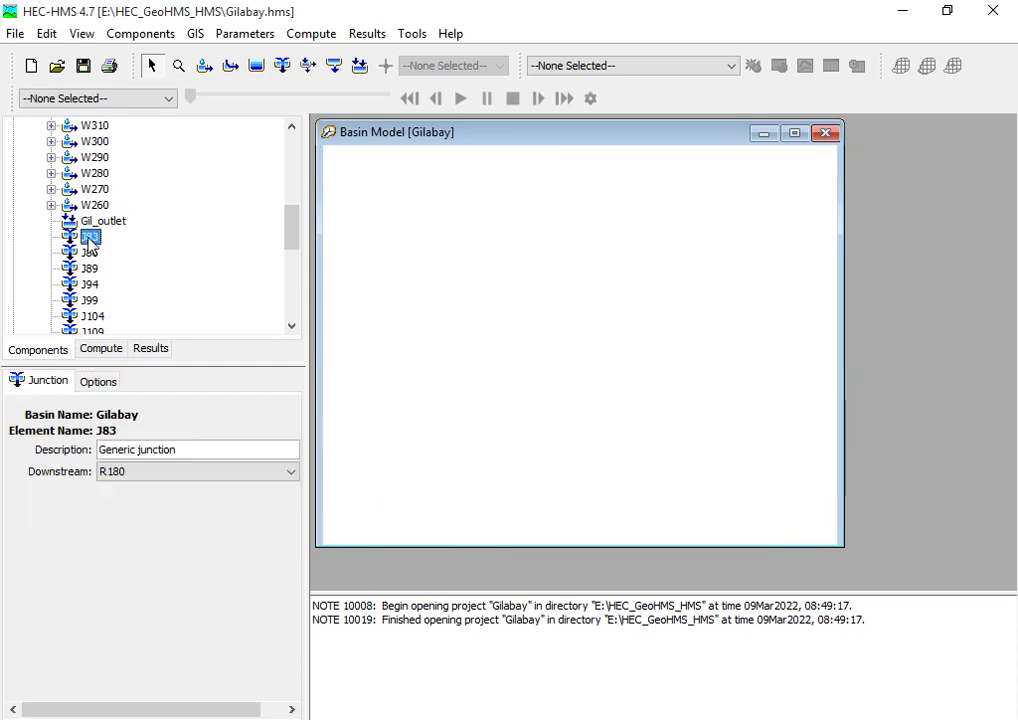
click(90, 385)
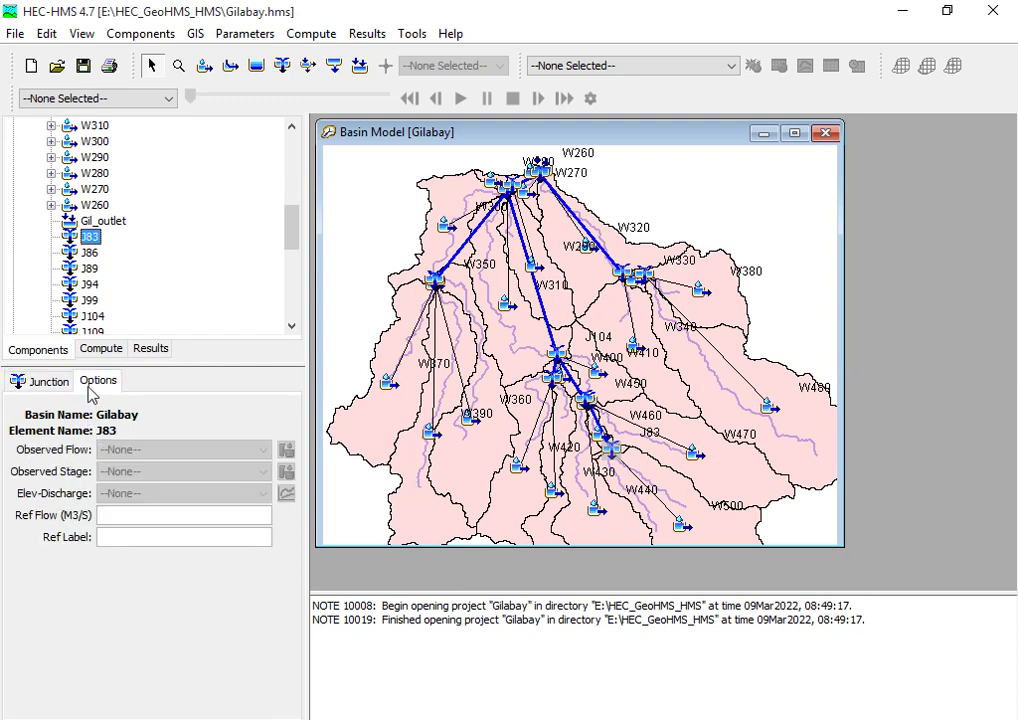
click(88, 254)
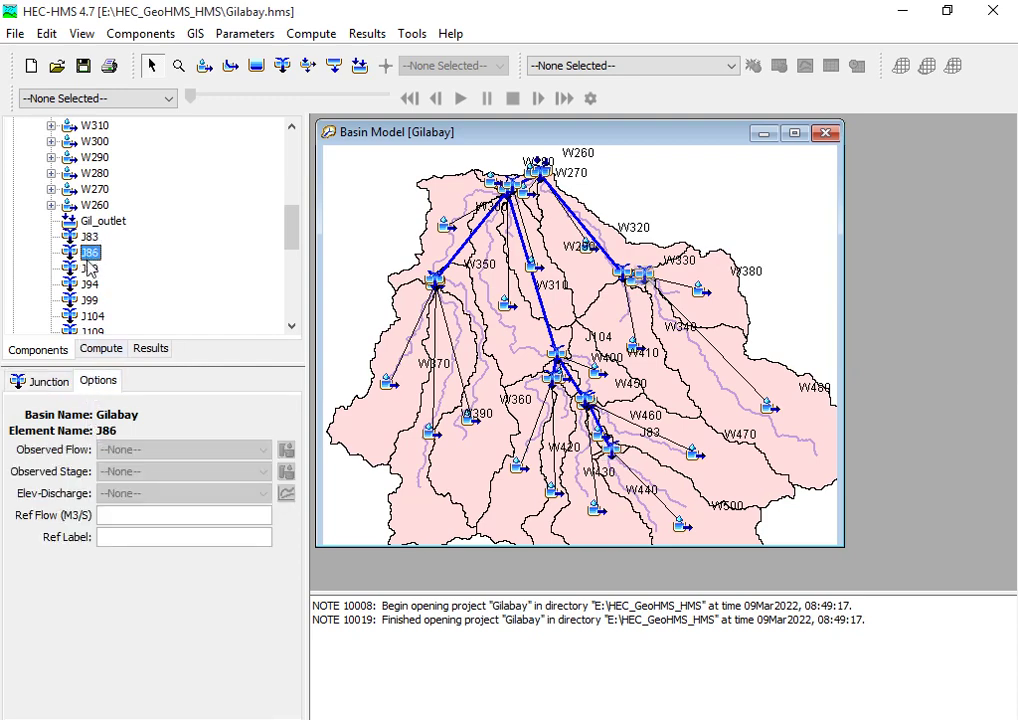
Check the methods assigned to subbasin W500 and list the project's meteorologic models
scroll(86, 265, up, 7)
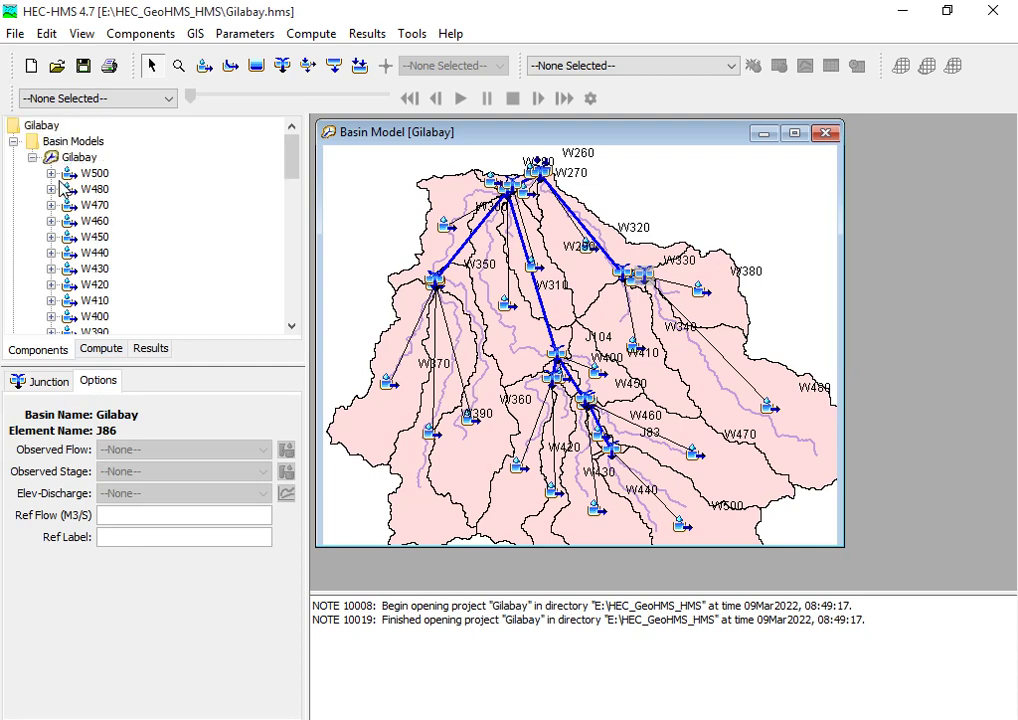
click(51, 173)
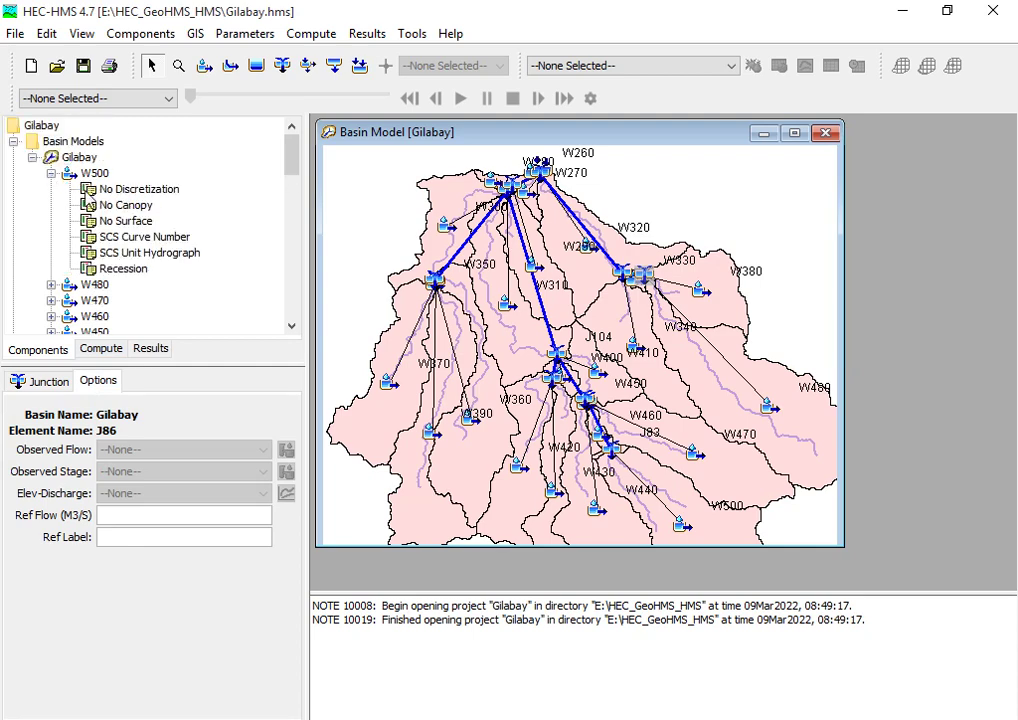
double_click(50, 157)
click(13, 174)
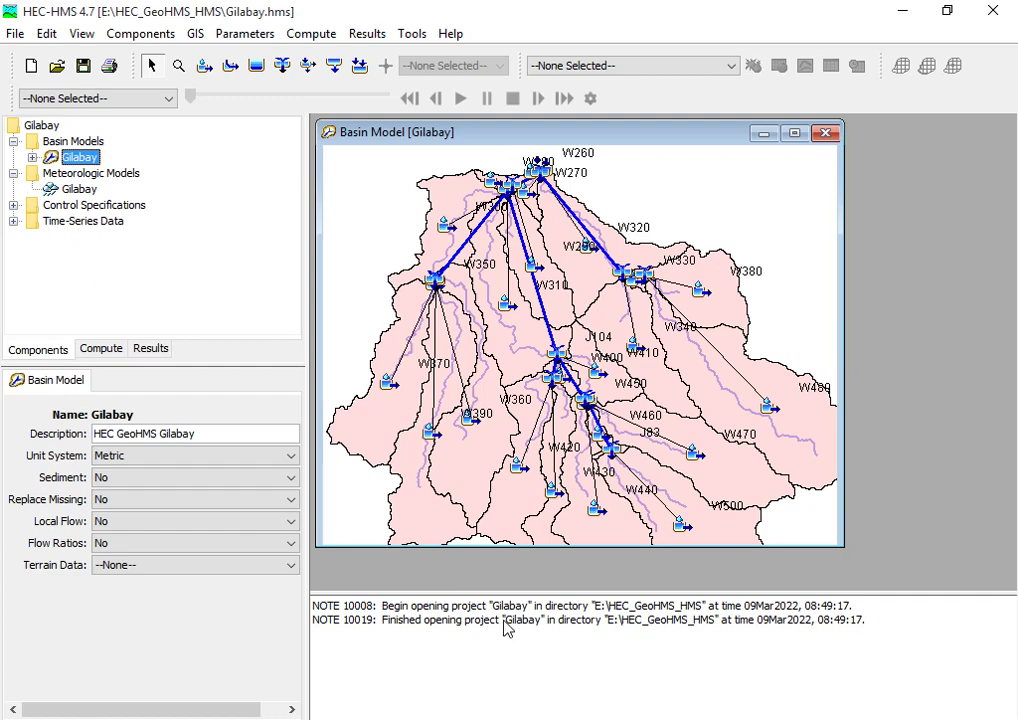
click(32, 157)
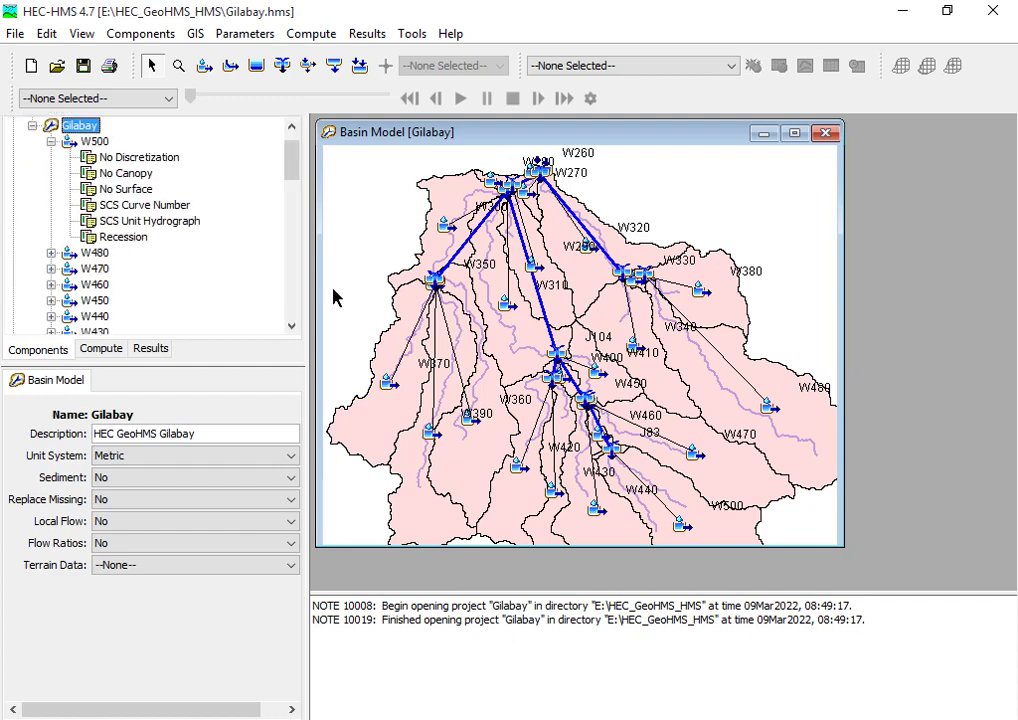
click(51, 141)
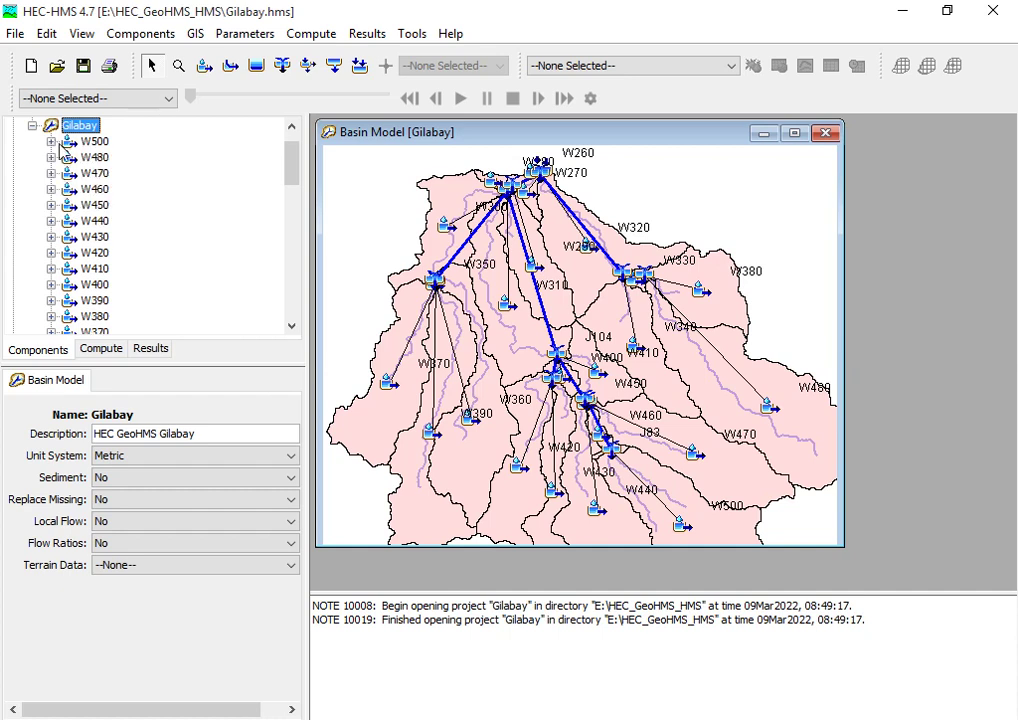
Examine reach R10's routing method, lag routing parameters and optional settings in the Gilabay basin model
scroll(124, 240, down, 7)
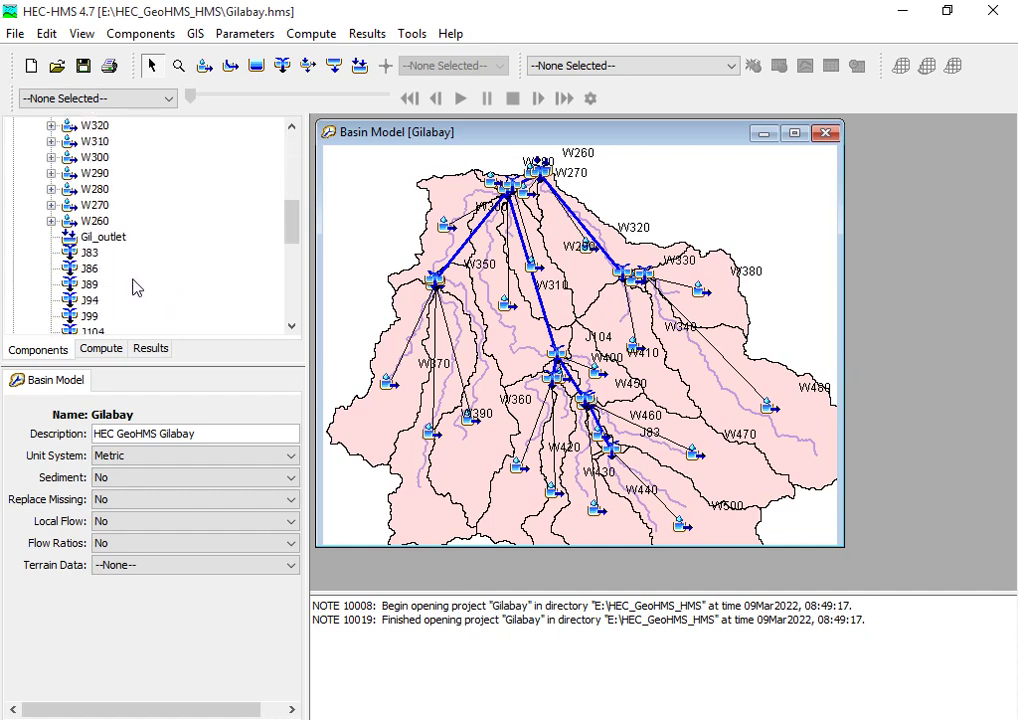
scroll(110, 272, down, 3)
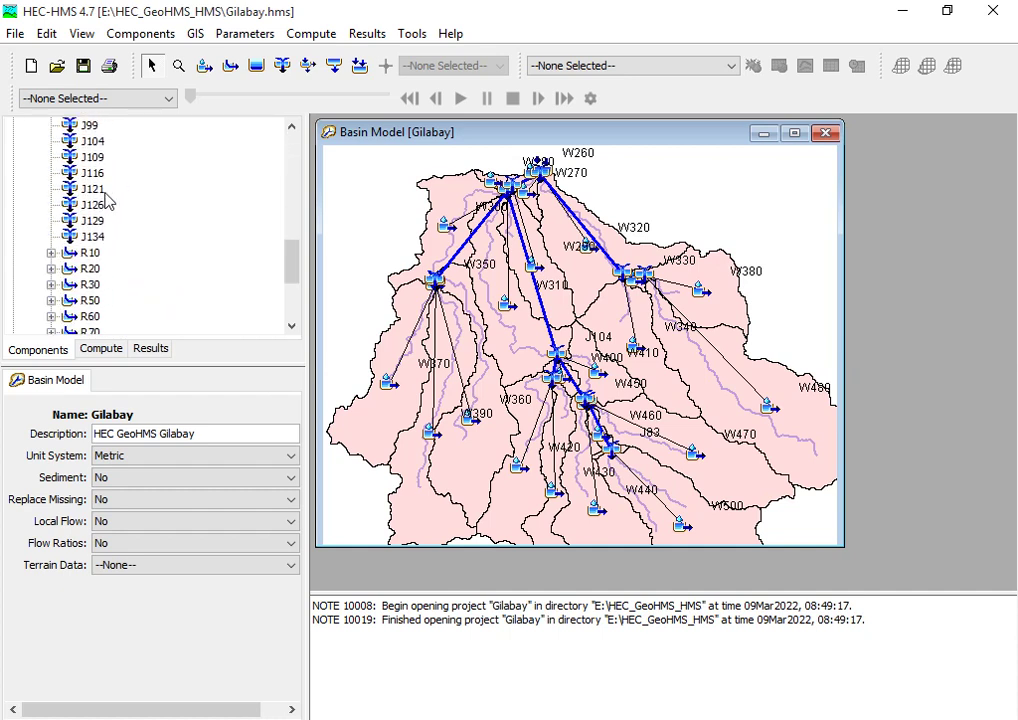
scroll(100, 210, up, 2)
scroll(76, 252, down, 3)
click(89, 206)
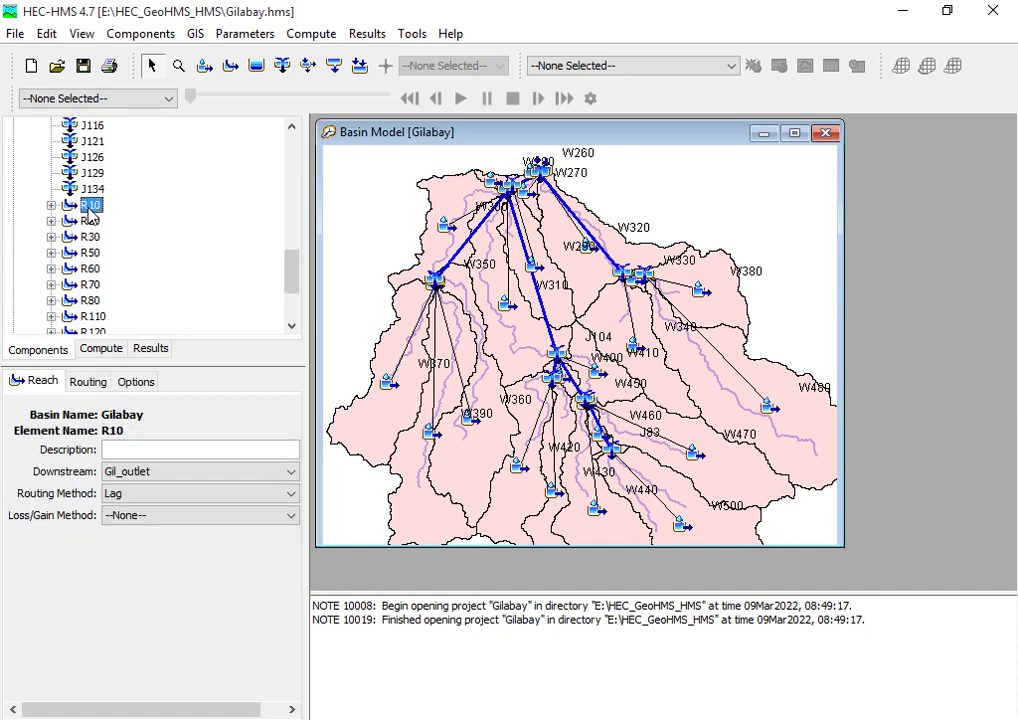
click(50, 205)
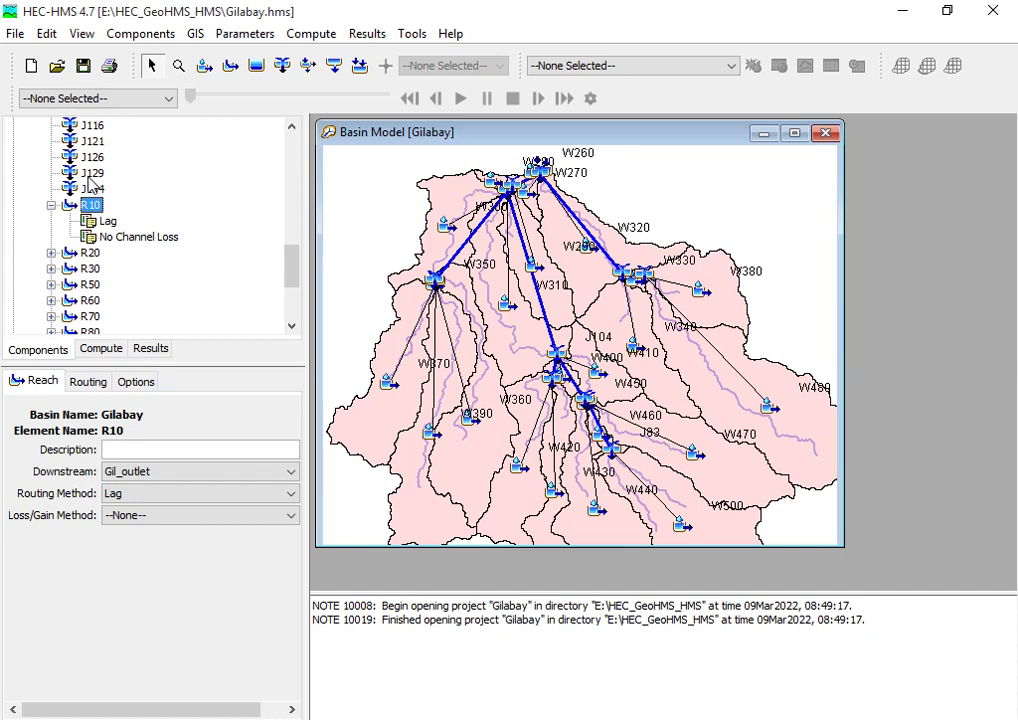
click(88, 384)
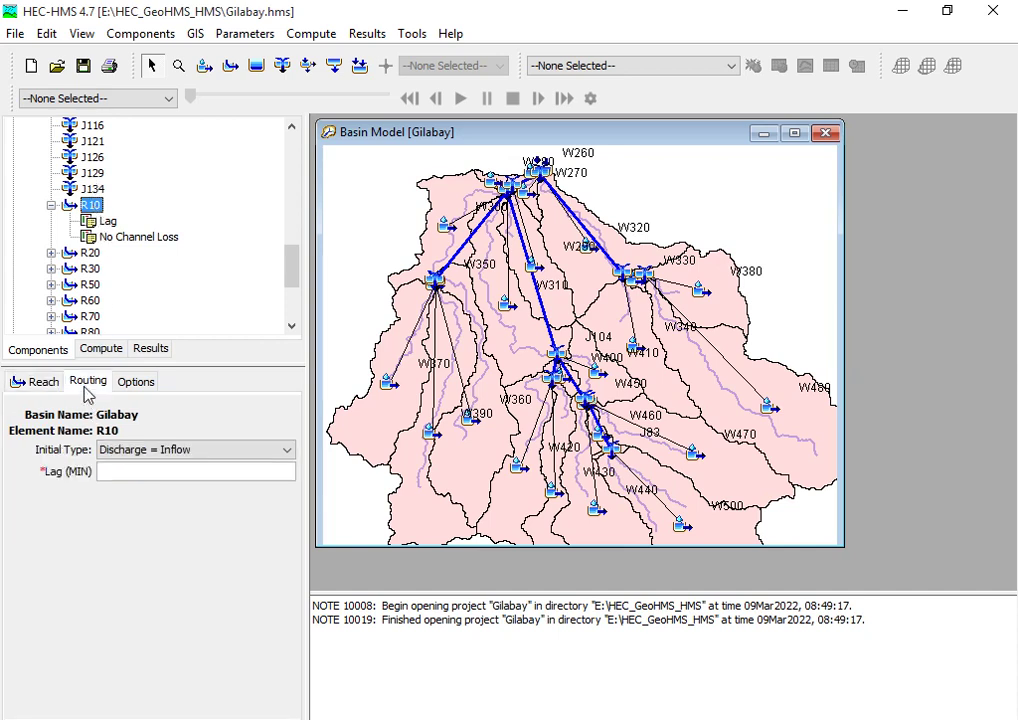
click(108, 472)
click(134, 382)
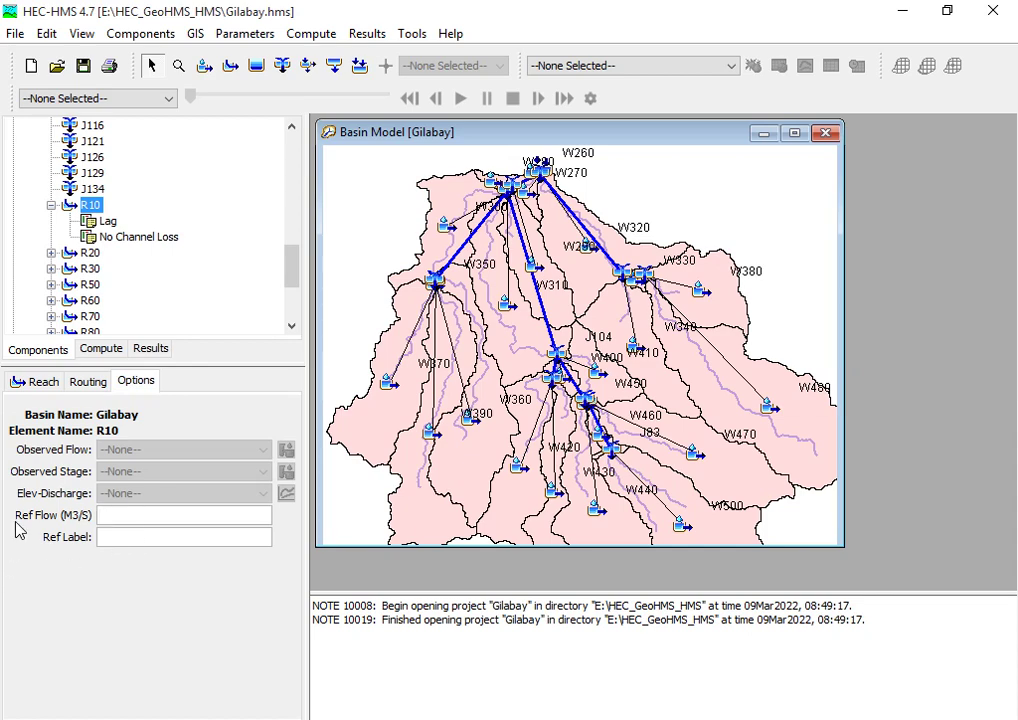
Examine reach R20's optional settings and its lag routing parameters
click(51, 253)
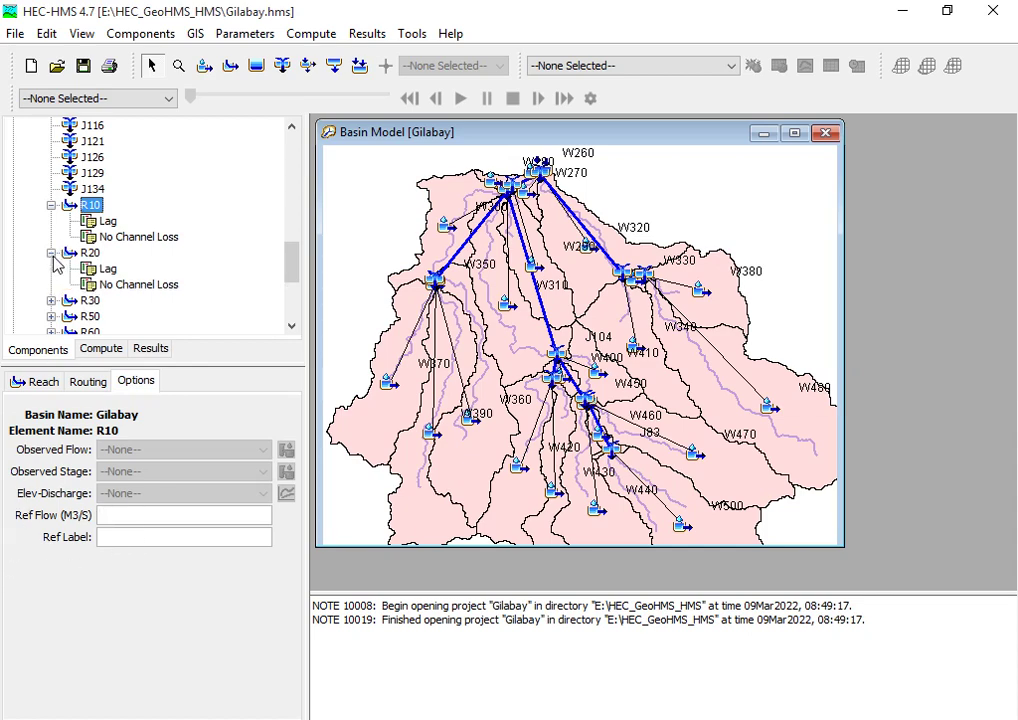
click(90, 253)
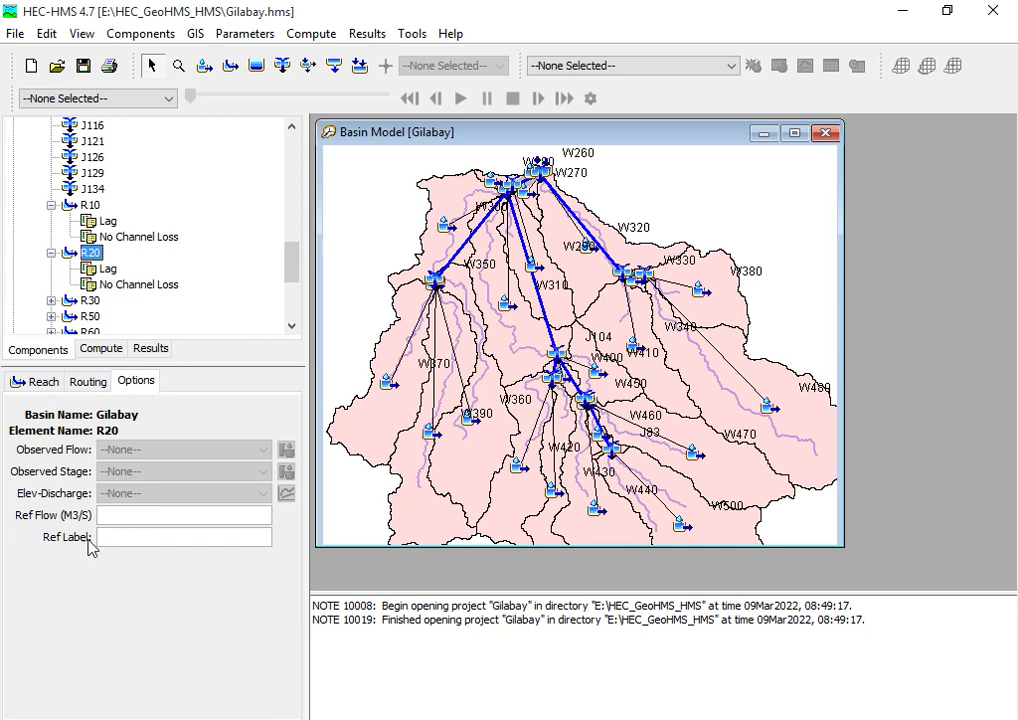
click(92, 383)
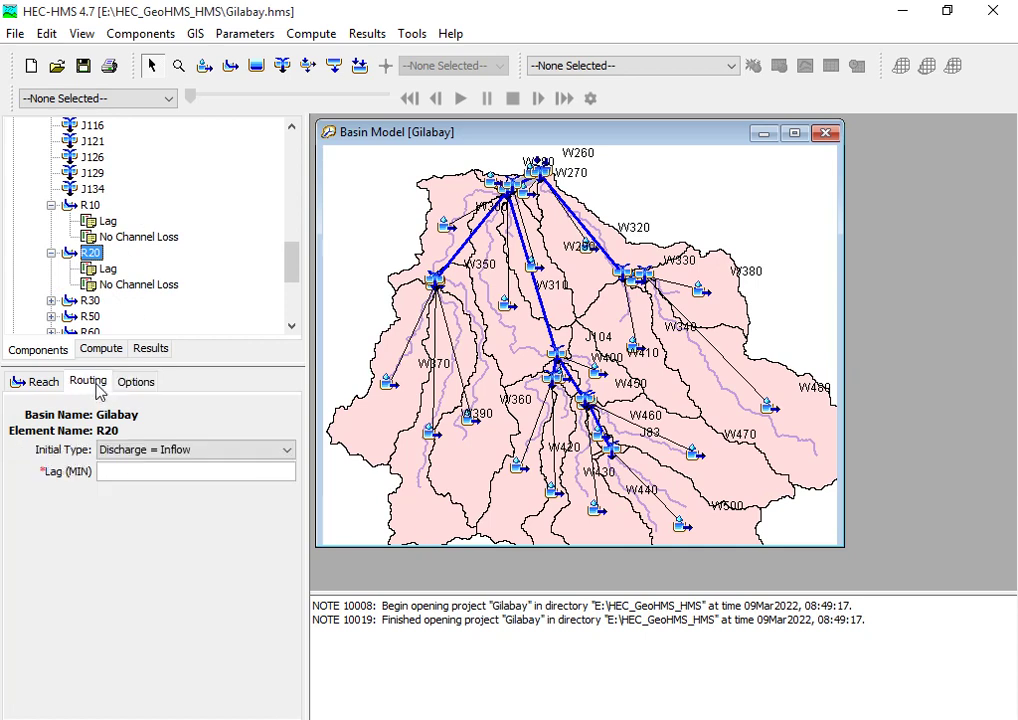
click(116, 474)
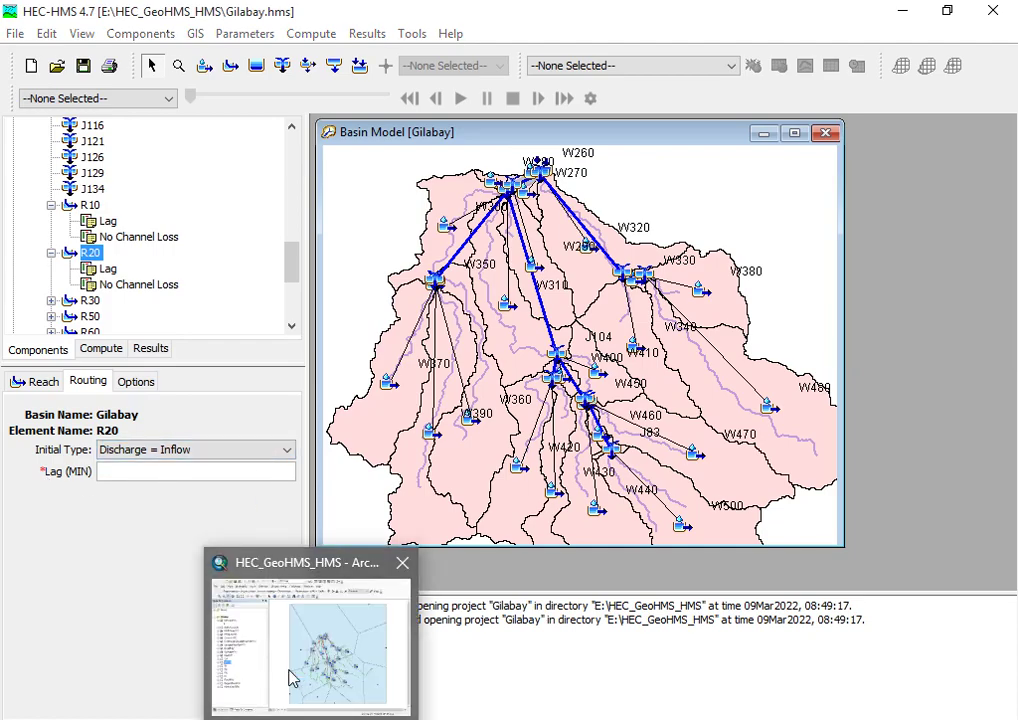
Switch to the HEC_GeoHMS_HMS map in ArcMap, collapse the Met_station legend and turn on the Station_points layer
click(291, 677)
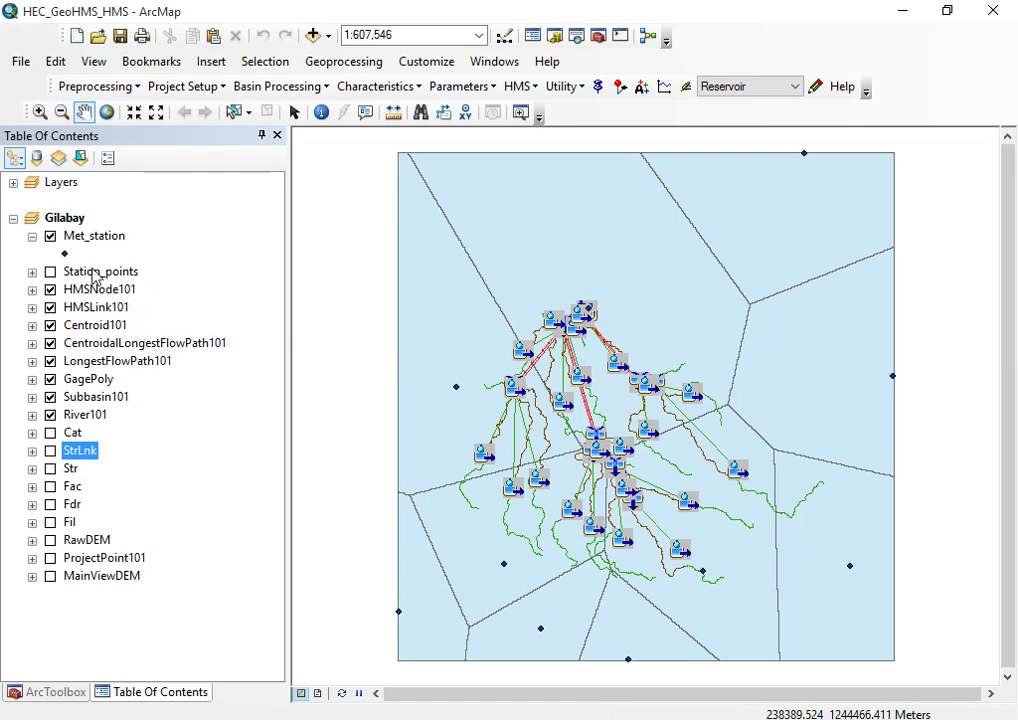
click(32, 236)
click(103, 240)
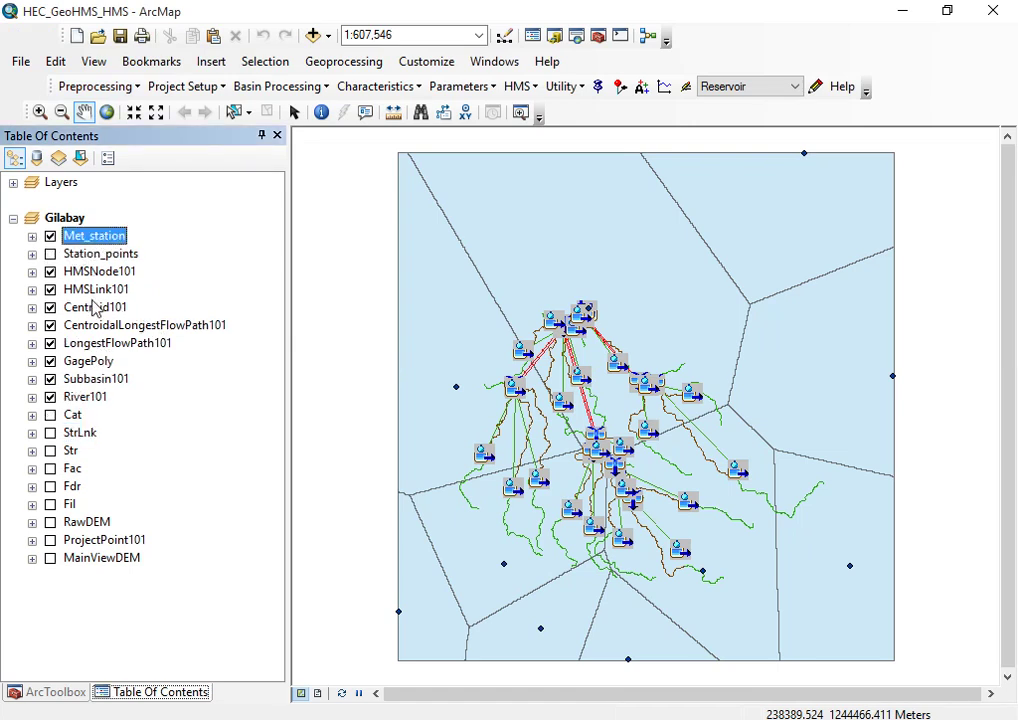
ctrl+click(86, 255)
click(86, 256)
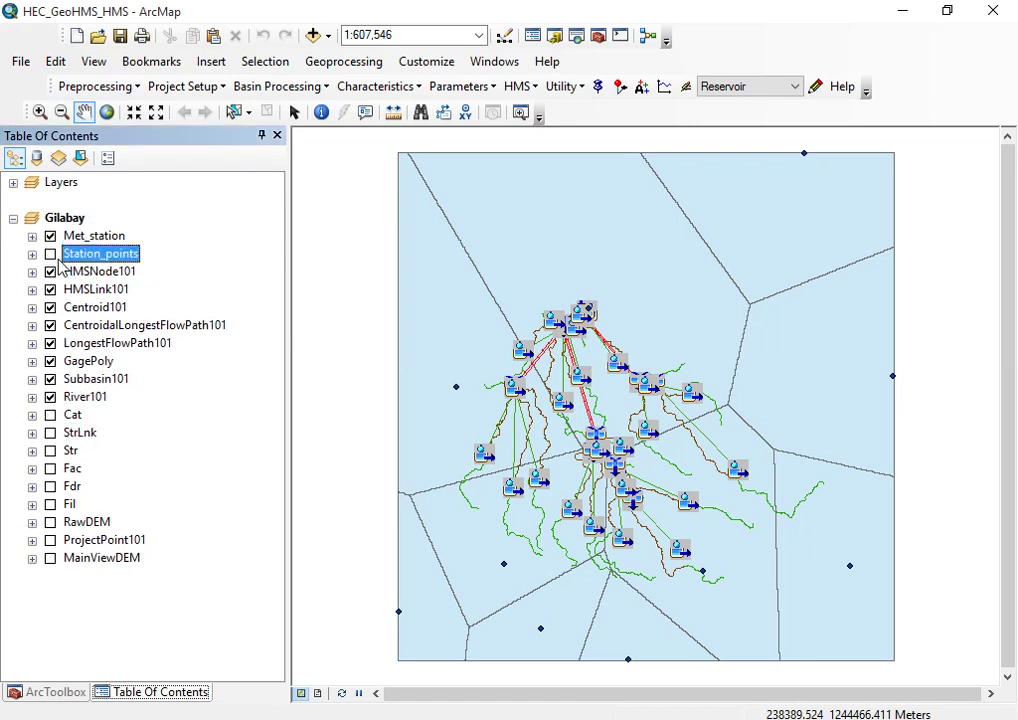
click(51, 255)
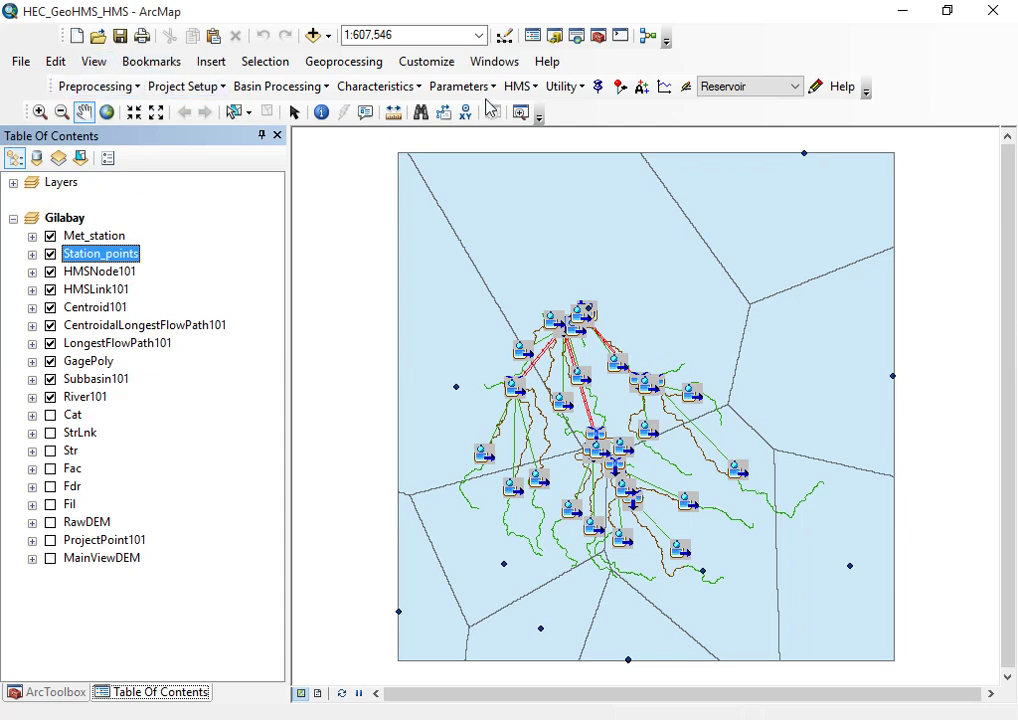
Expand the River101 layer's legend and open the layer's attribute table
click(82, 380)
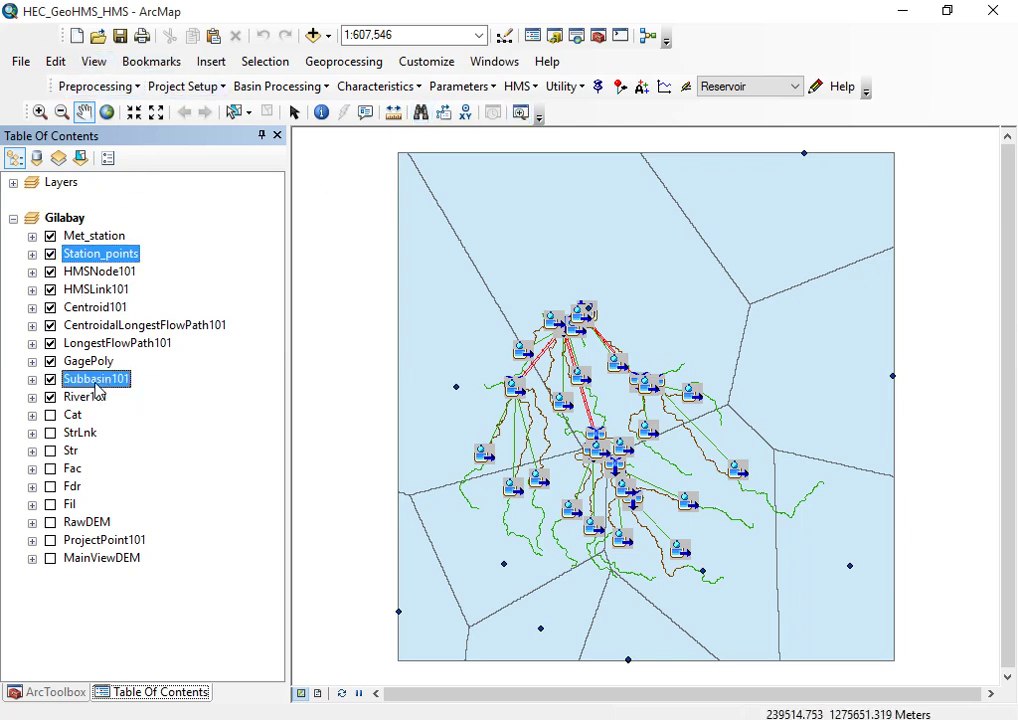
click(84, 398)
click(32, 397)
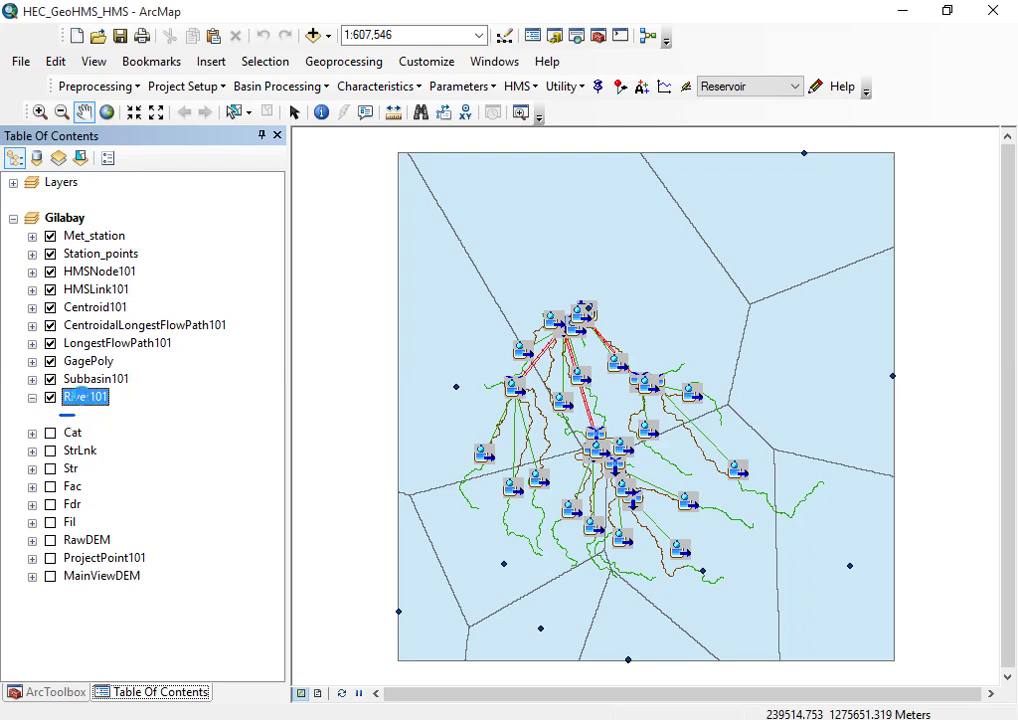
right_click(68, 398)
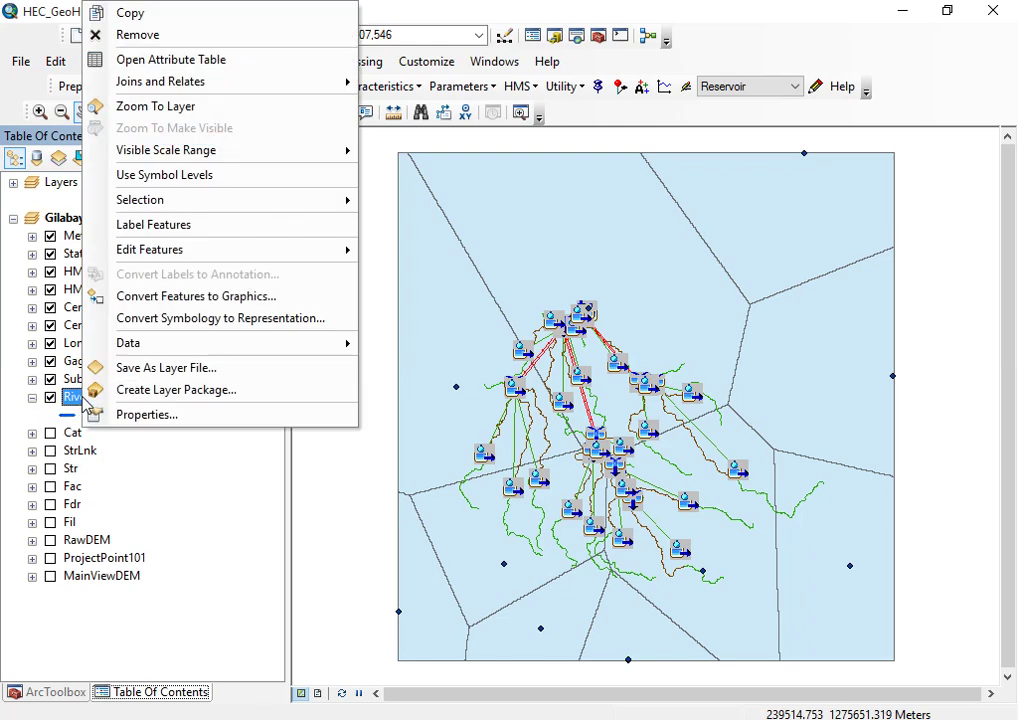
click(160, 59)
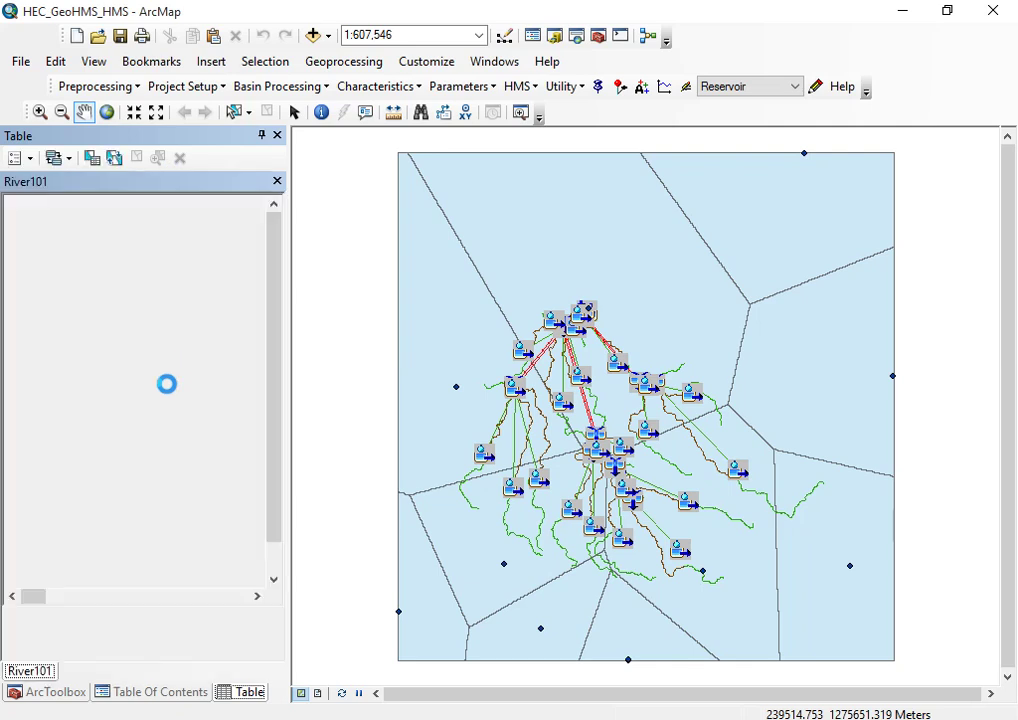
Examine the Shape_Length values and the neighbouring node and ID fields in the River101 attribute table
scroll(160, 442, down, 1)
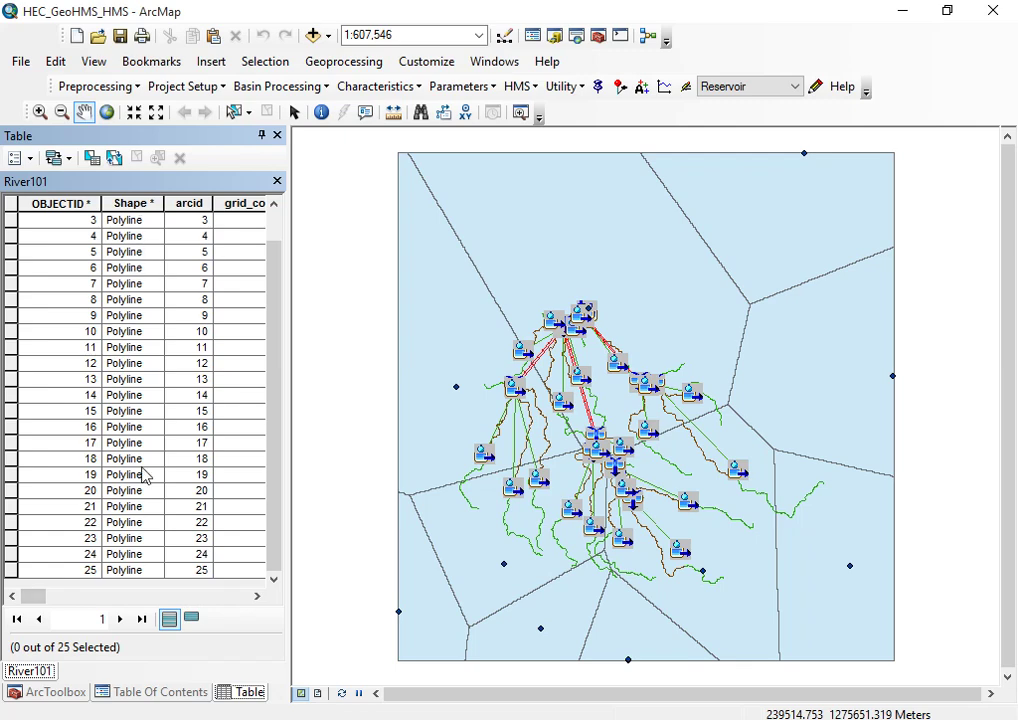
drag(41, 595, 78, 584)
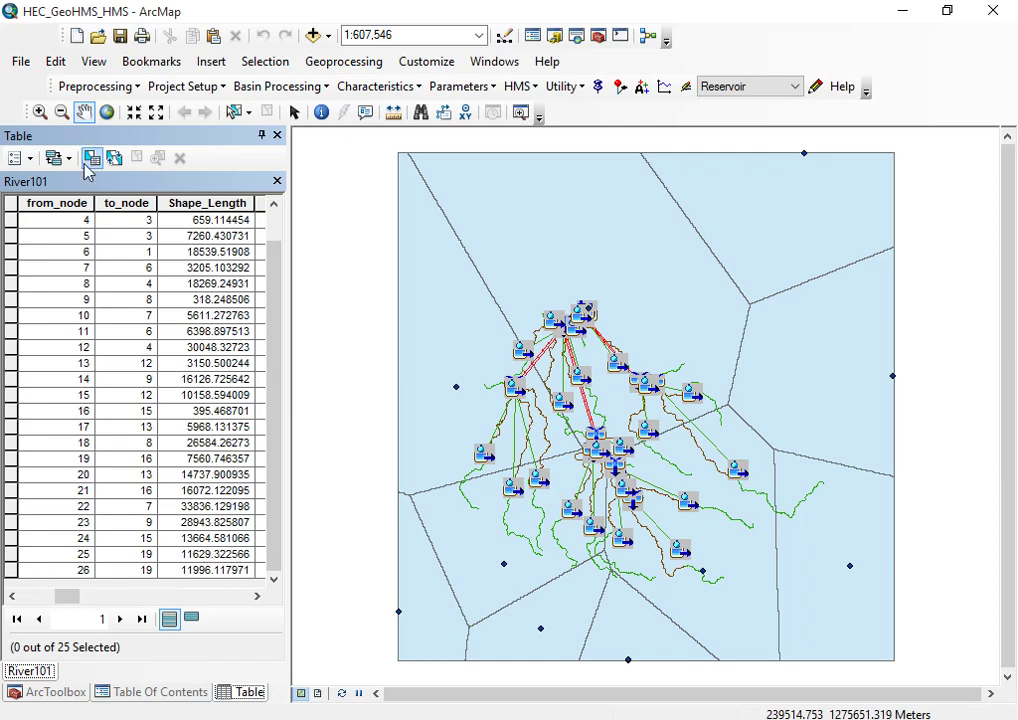
click(207, 203)
click(258, 596)
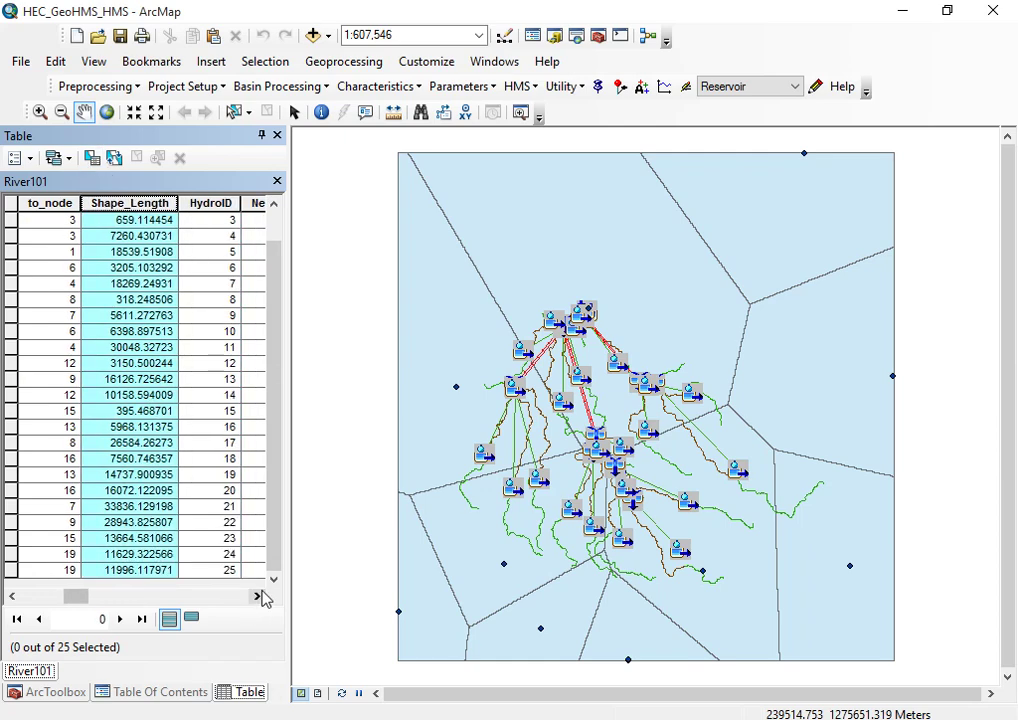
click(258, 596)
click(258, 596)
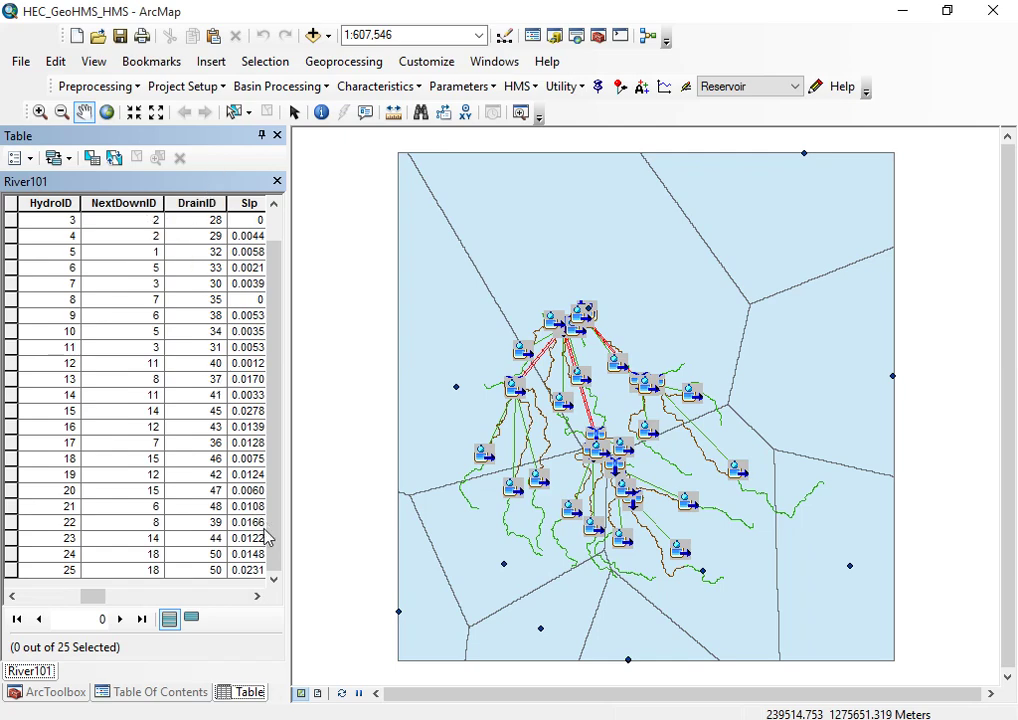
Examine the slope, upstream and downstream elevation and river length fields (Slp, ElevUP, ElevDS, RivLen) of River101
click(258, 596)
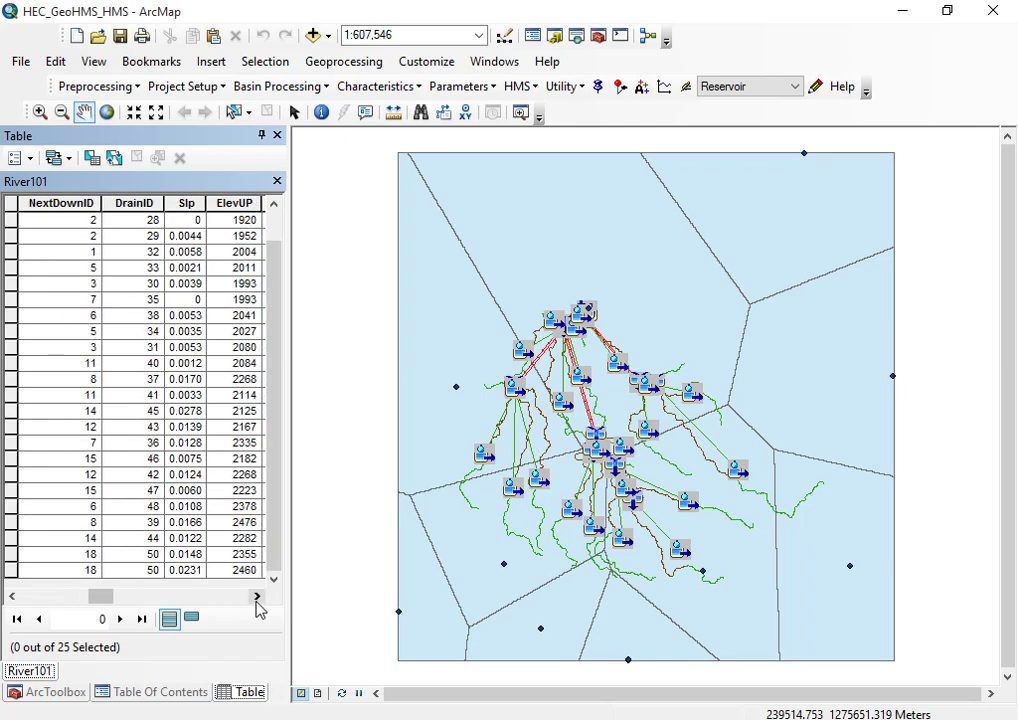
click(184, 198)
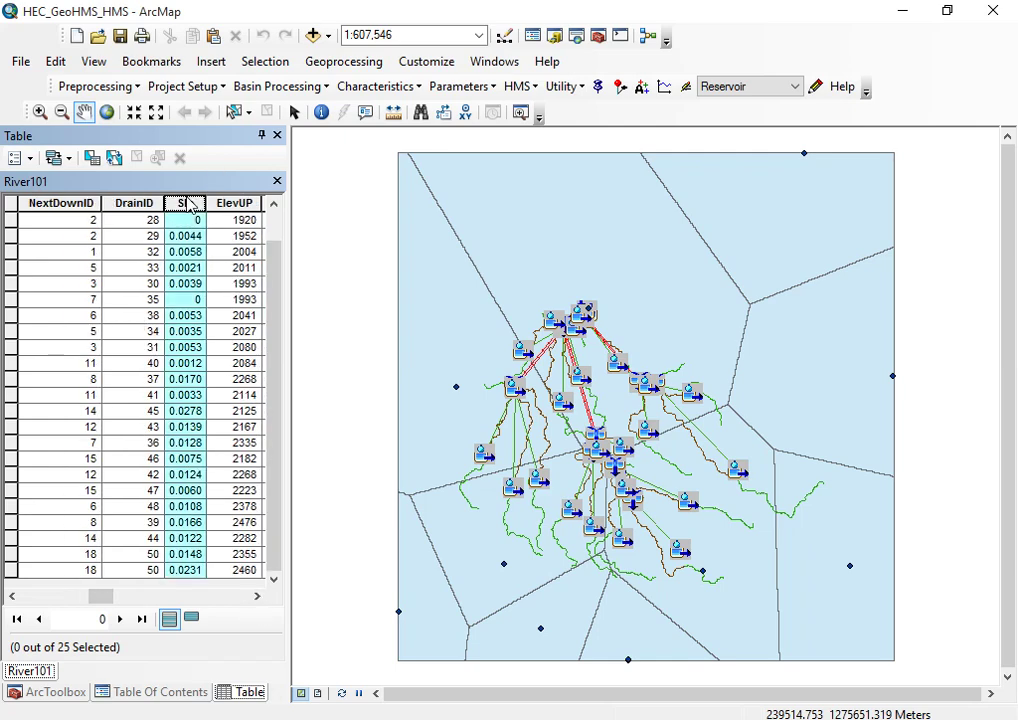
click(258, 597)
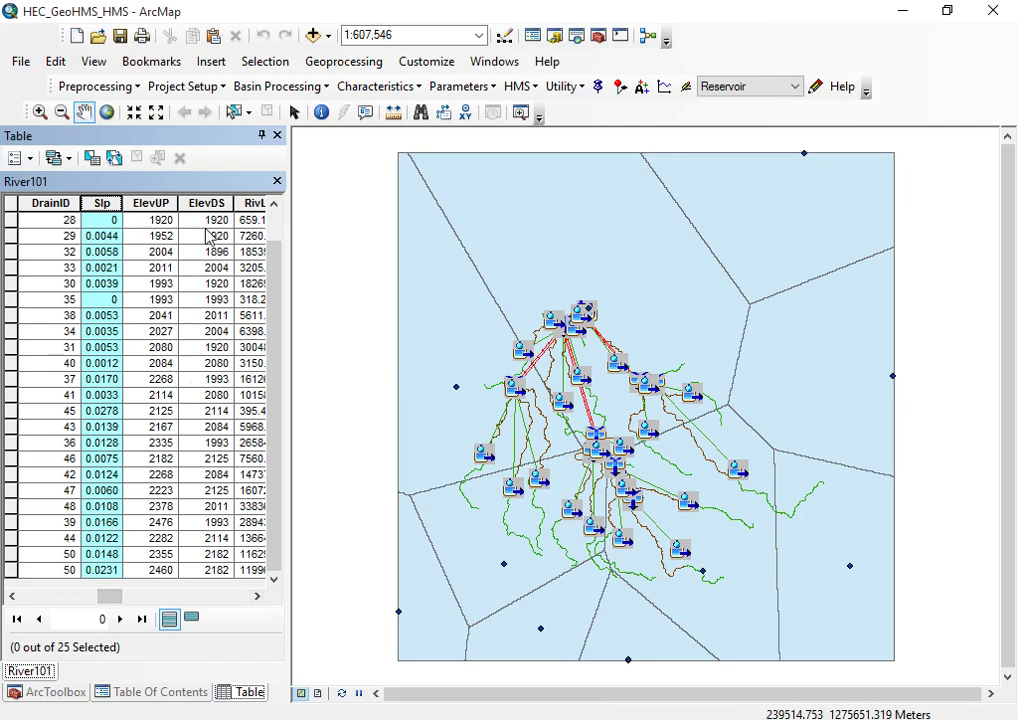
click(258, 596)
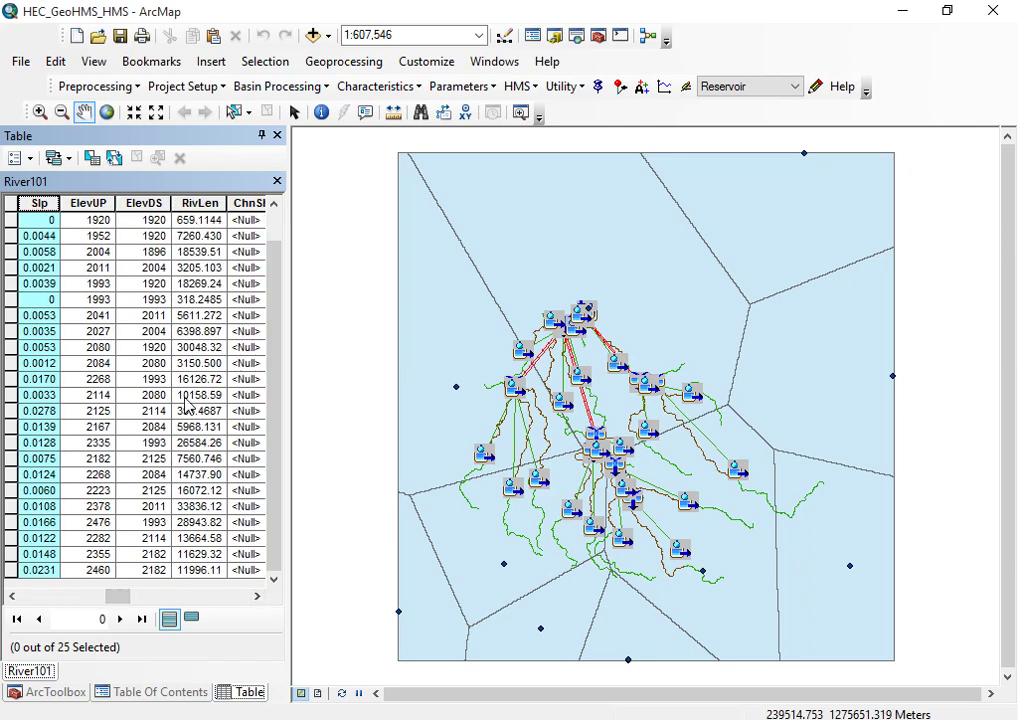
click(256, 597)
drag(256, 598, 256, 599)
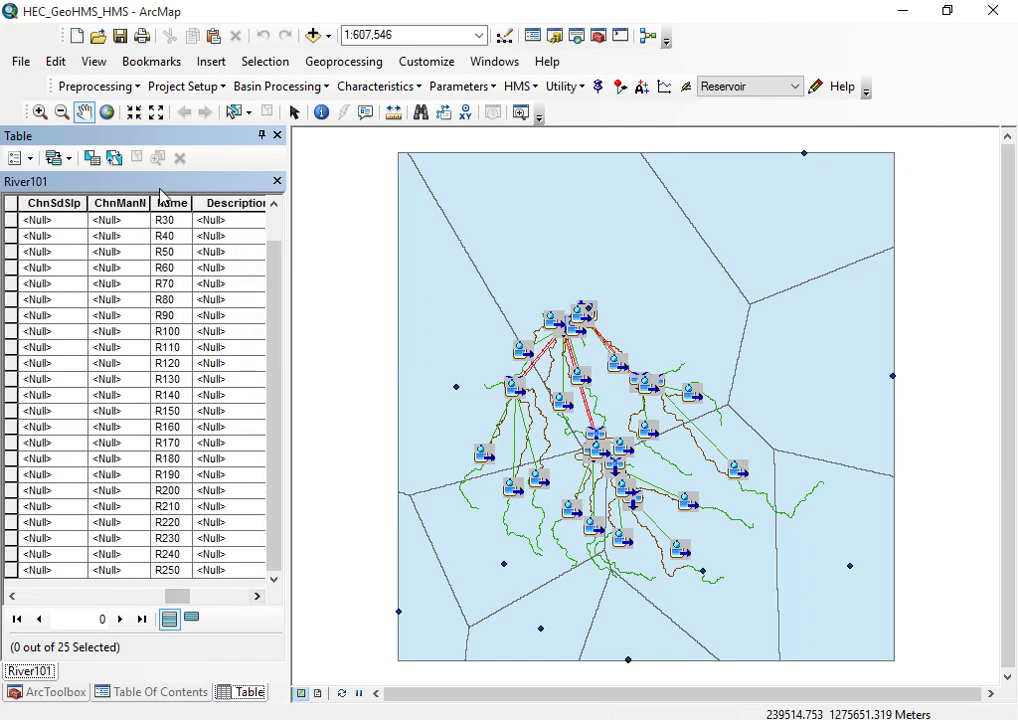
Examine River101's Name, RouteMet and HMS elevation and length fields through to the table's last column
click(161, 203)
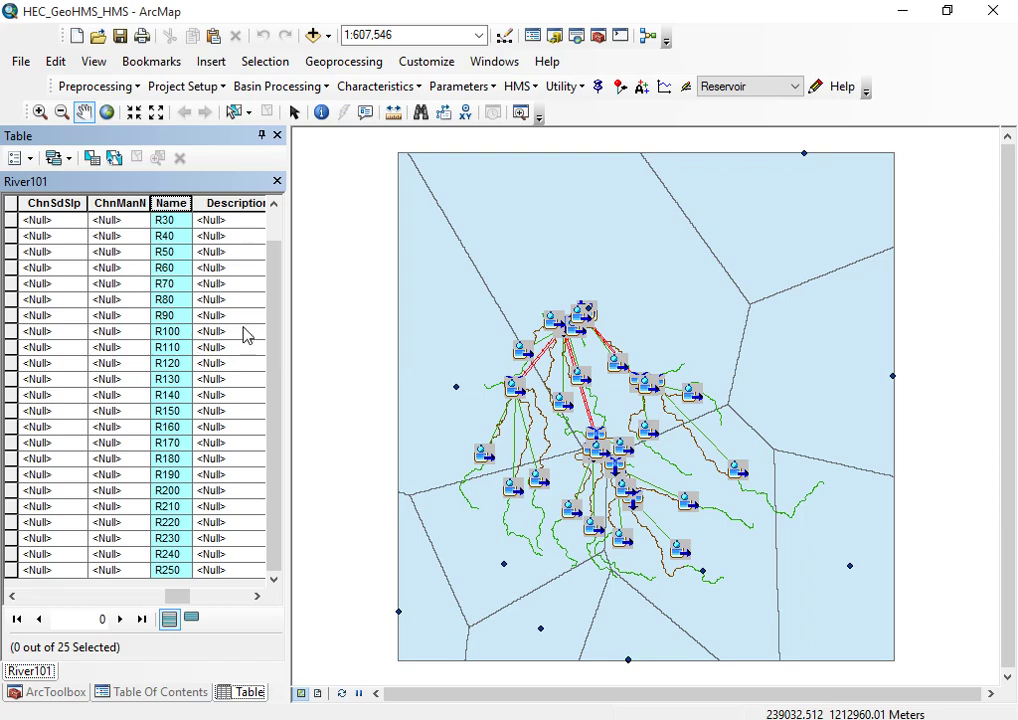
click(255, 597)
click(255, 597)
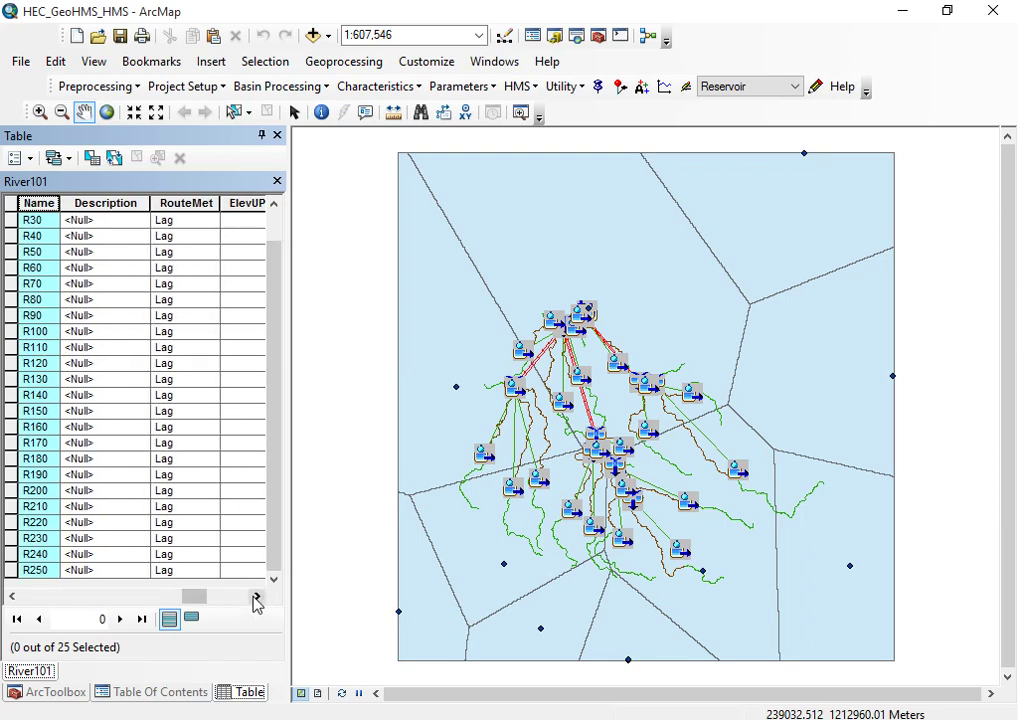
click(258, 598)
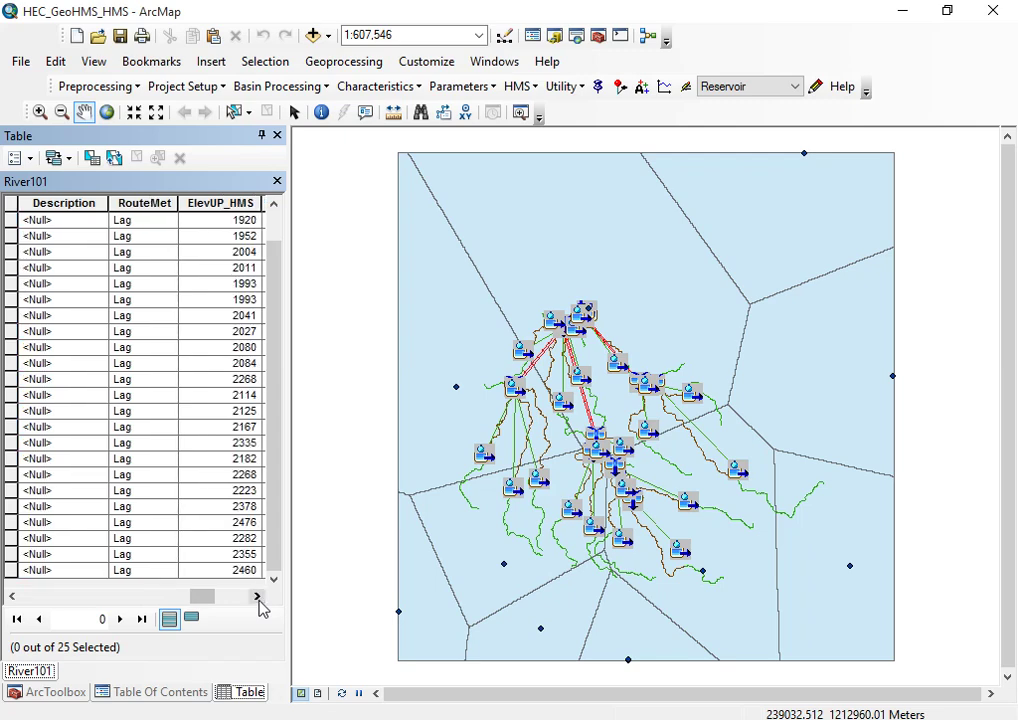
click(257, 597)
click(257, 597)
click(257, 597)
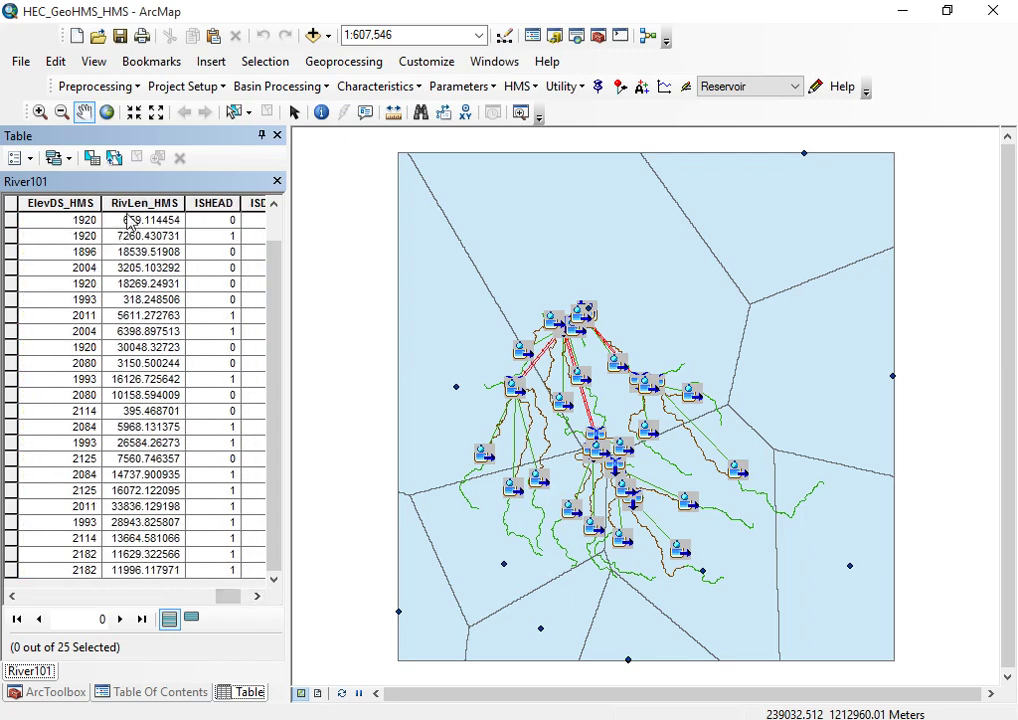
click(257, 597)
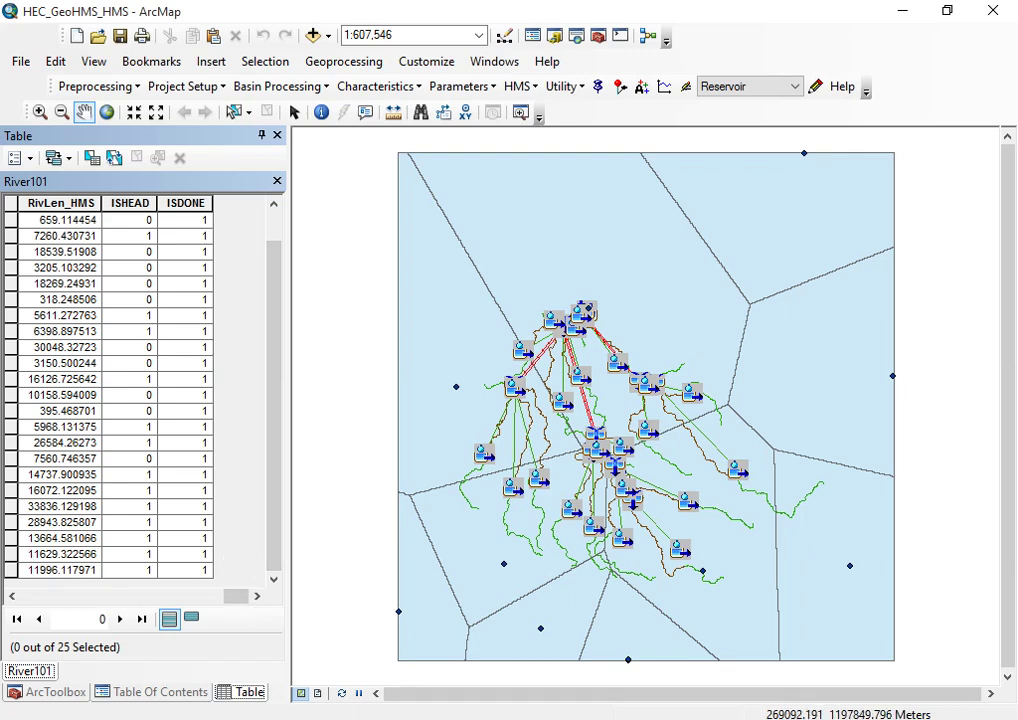
Switch to the PowerPoint presentation and show the slides from Design flood computation to the Kirpich time of concentration formula
mouse_move(374, 657)
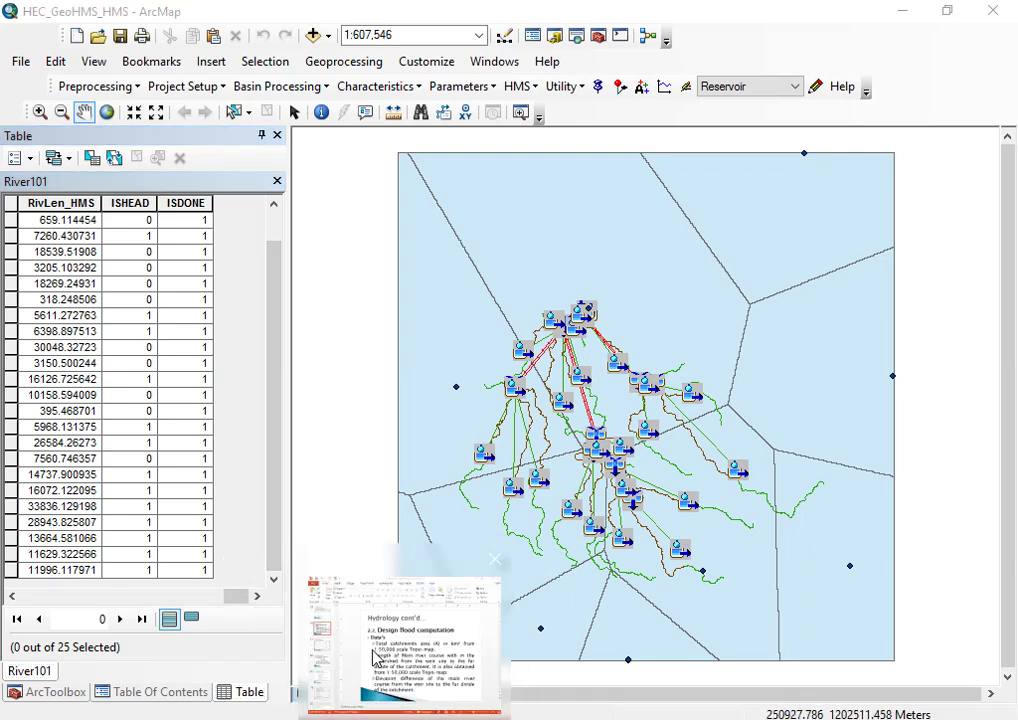
click(374, 657)
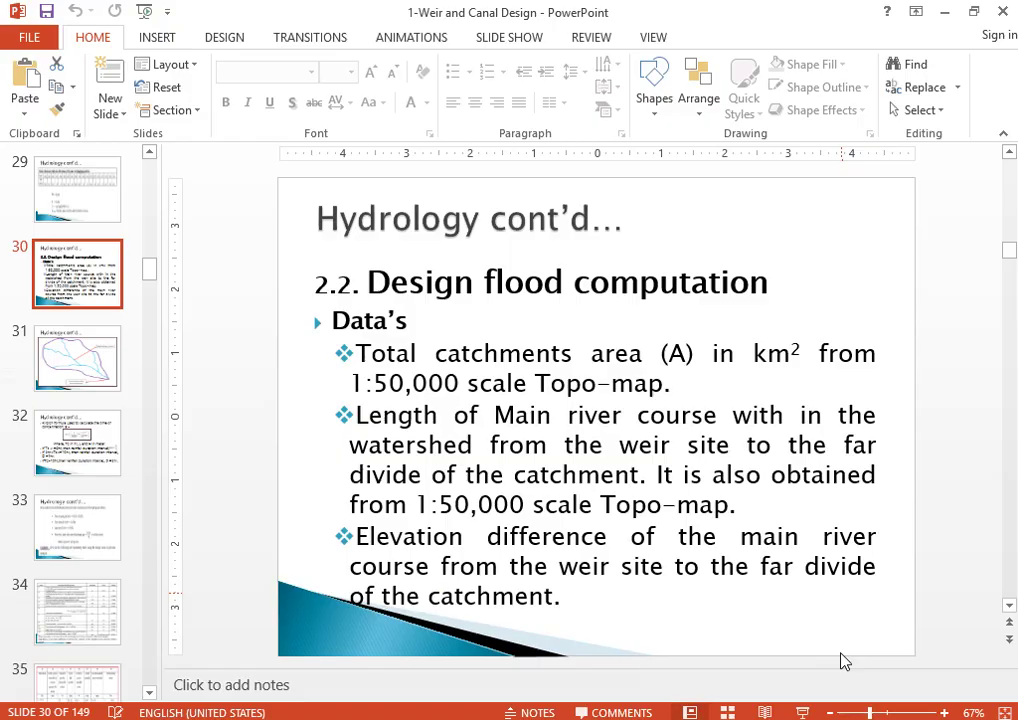
key(shift+F5)
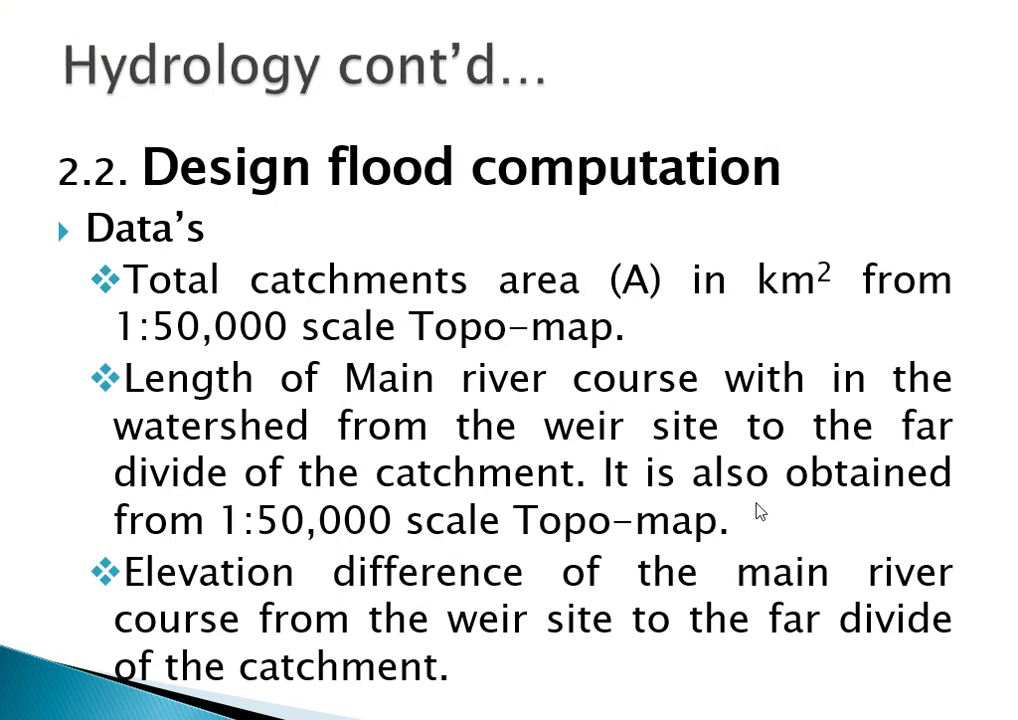
click(520, 375)
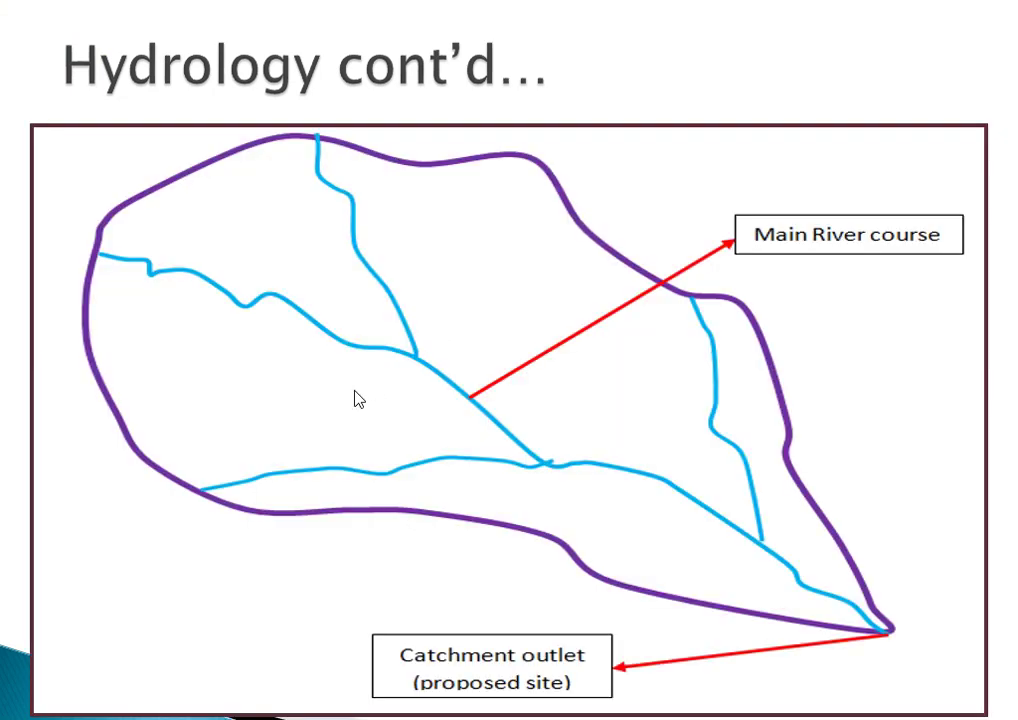
click(411, 400)
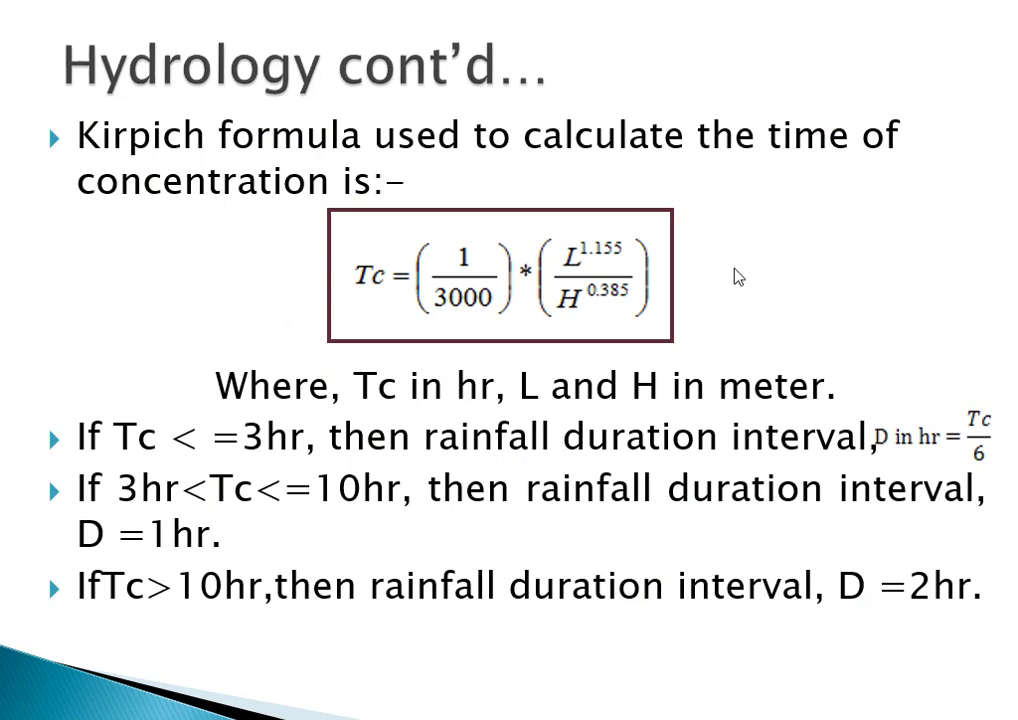
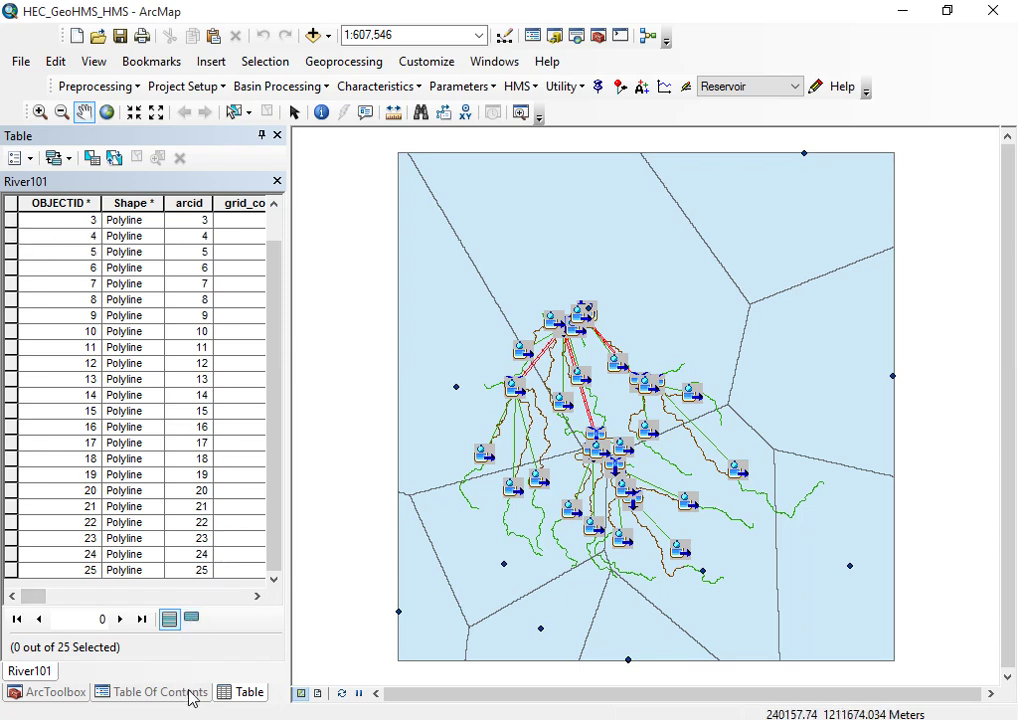
Switch to HEC-HMS, collapse reaches R10 and R20 and review the list of reaches in the Gilabay basin model
click(450, 650)
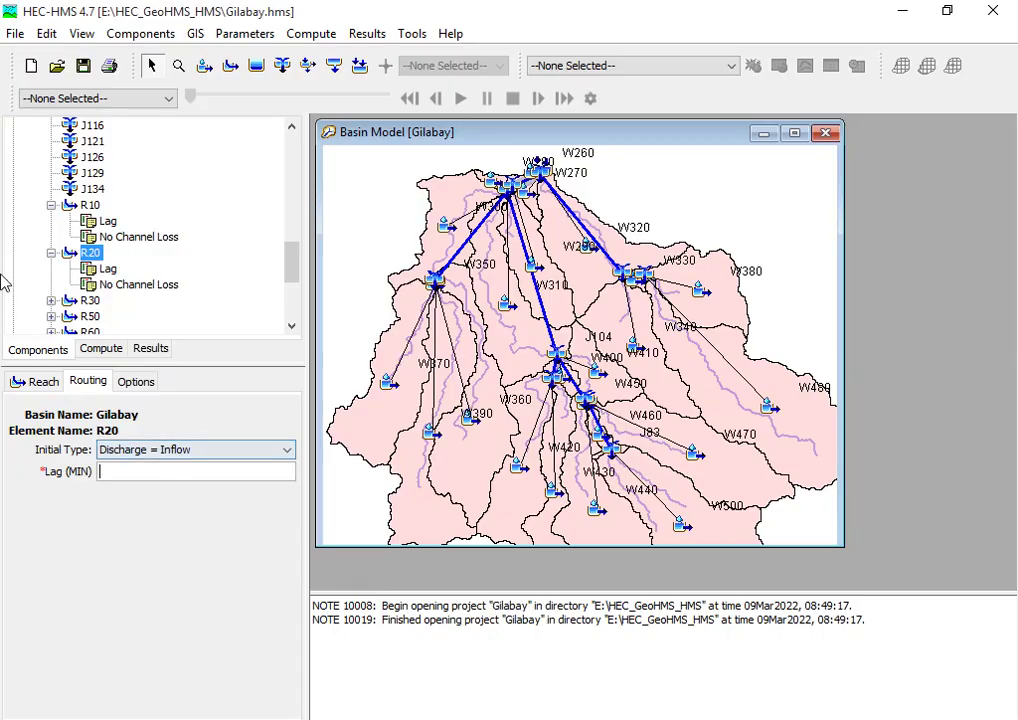
click(51, 205)
click(51, 221)
scroll(117, 274, down, 1)
scroll(117, 274, down, 2)
scroll(114, 268, up, 2)
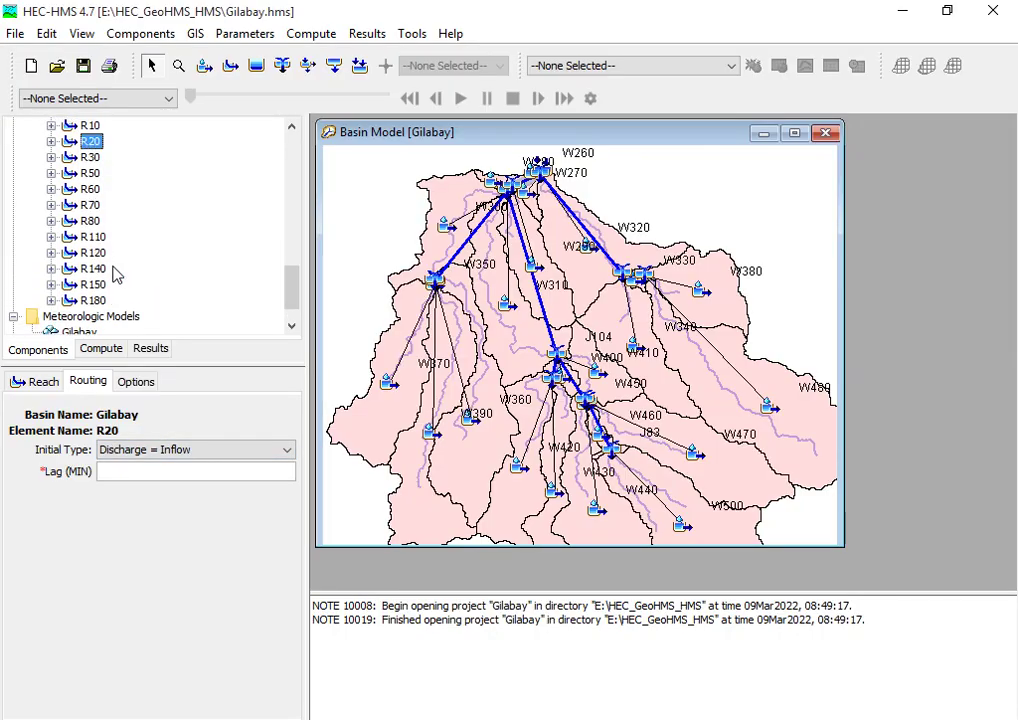
scroll(115, 274, up, 1)
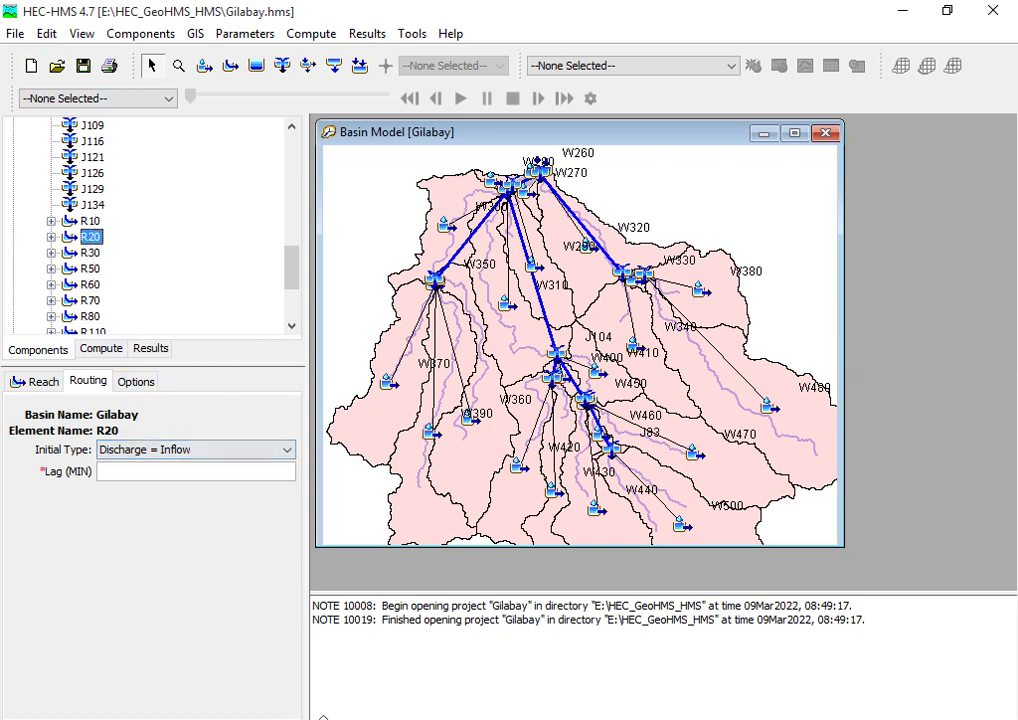
Switch to ArcMap, select the River101 records with OBJECTID 3 to 25 and copy the selected records
mouse_move(341, 715)
click(224, 552)
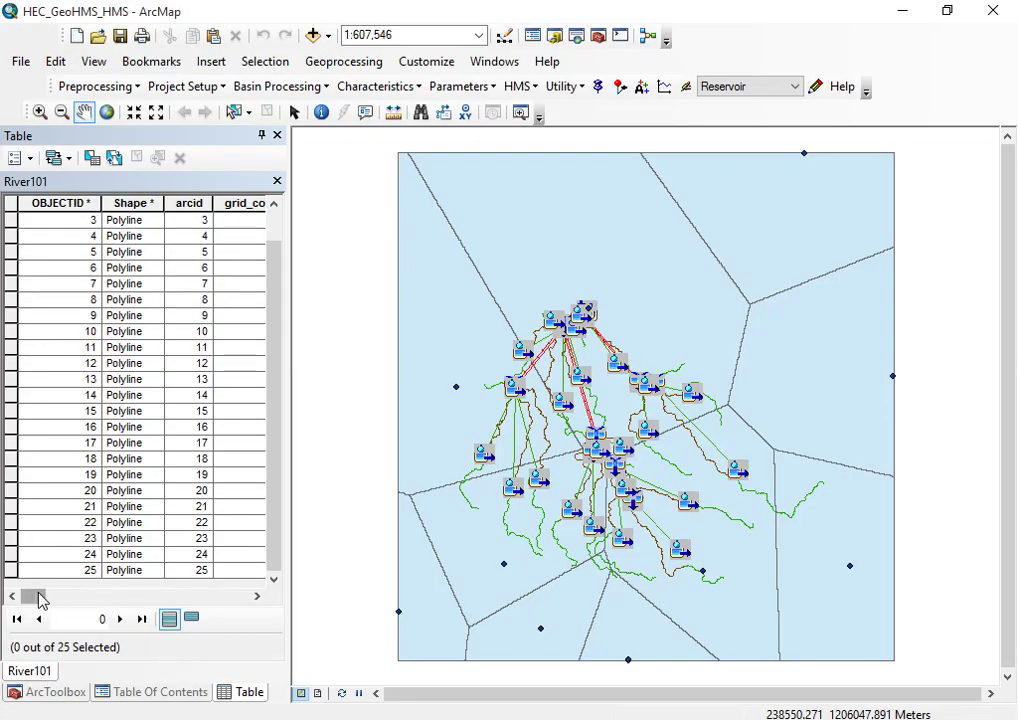
drag(40, 600, 260, 602)
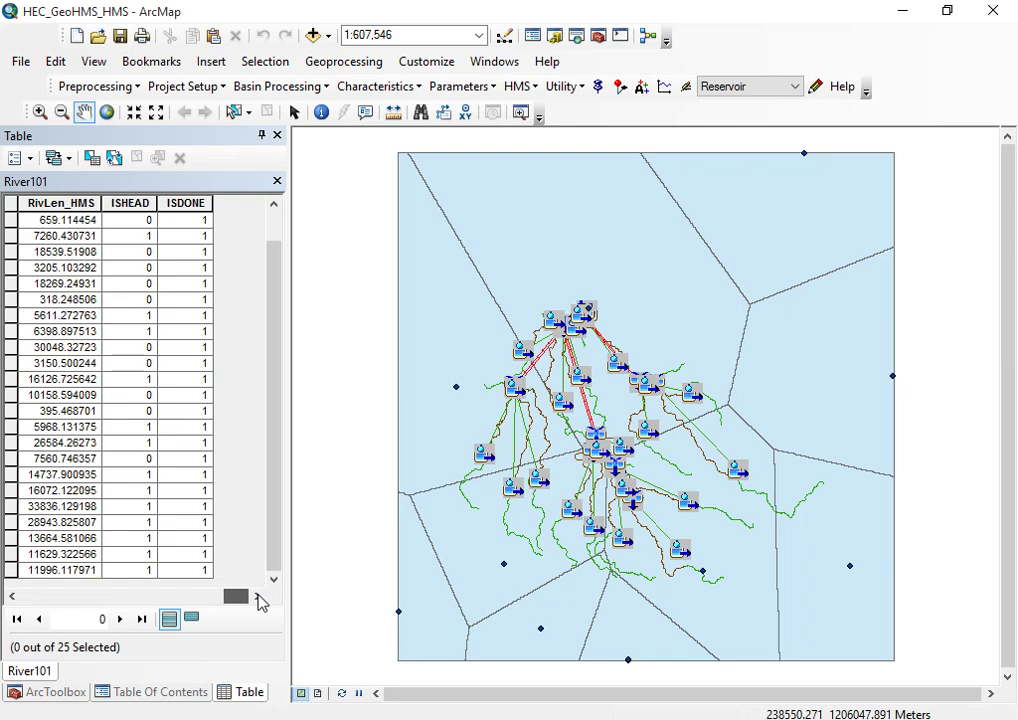
drag(260, 602, 42, 616)
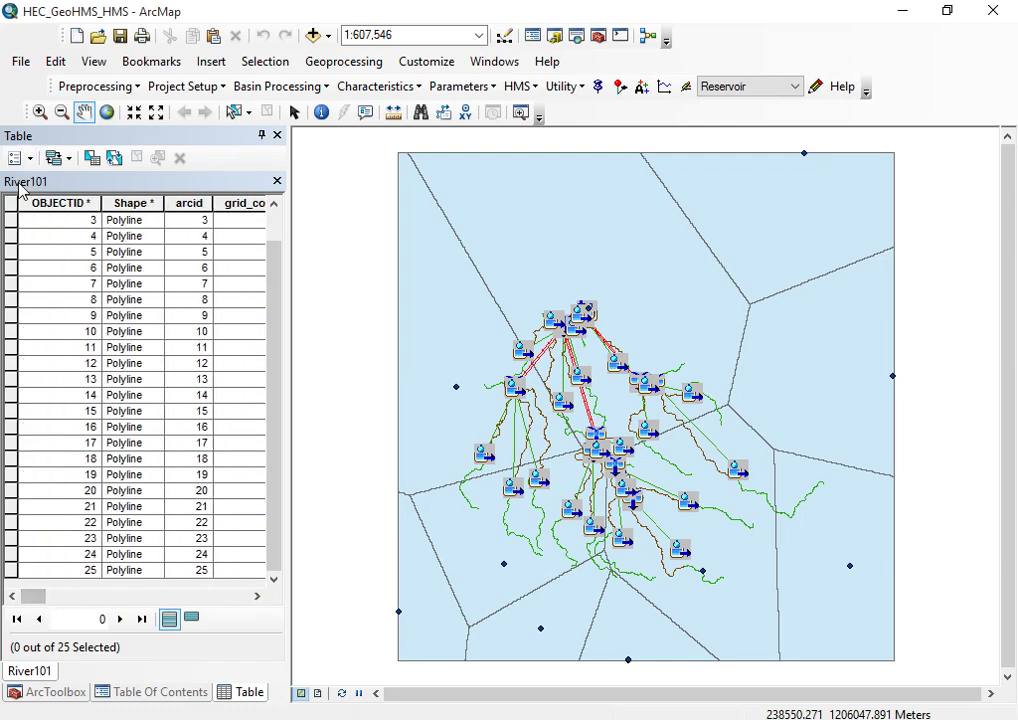
drag(9, 220, 55, 585)
click(12, 410)
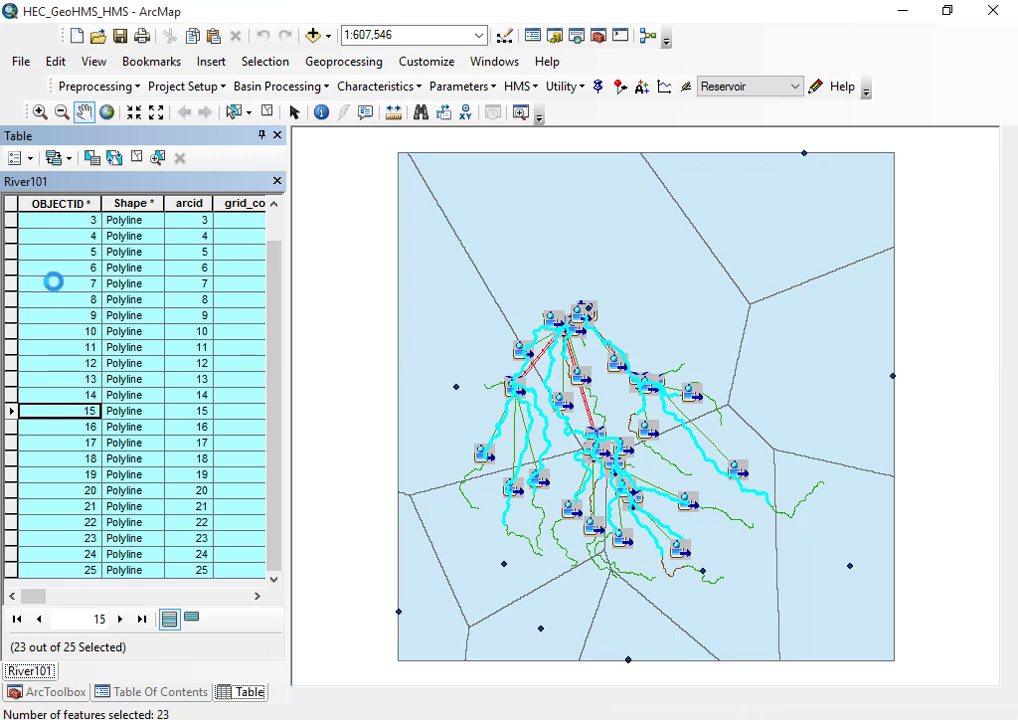
right_click(56, 285)
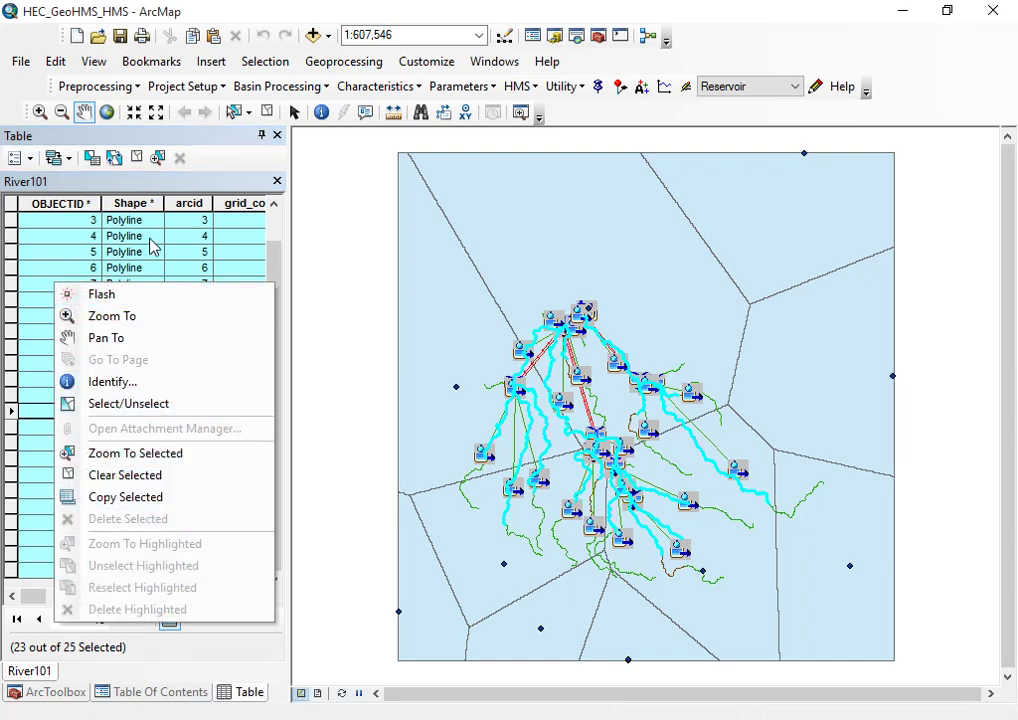
click(136, 503)
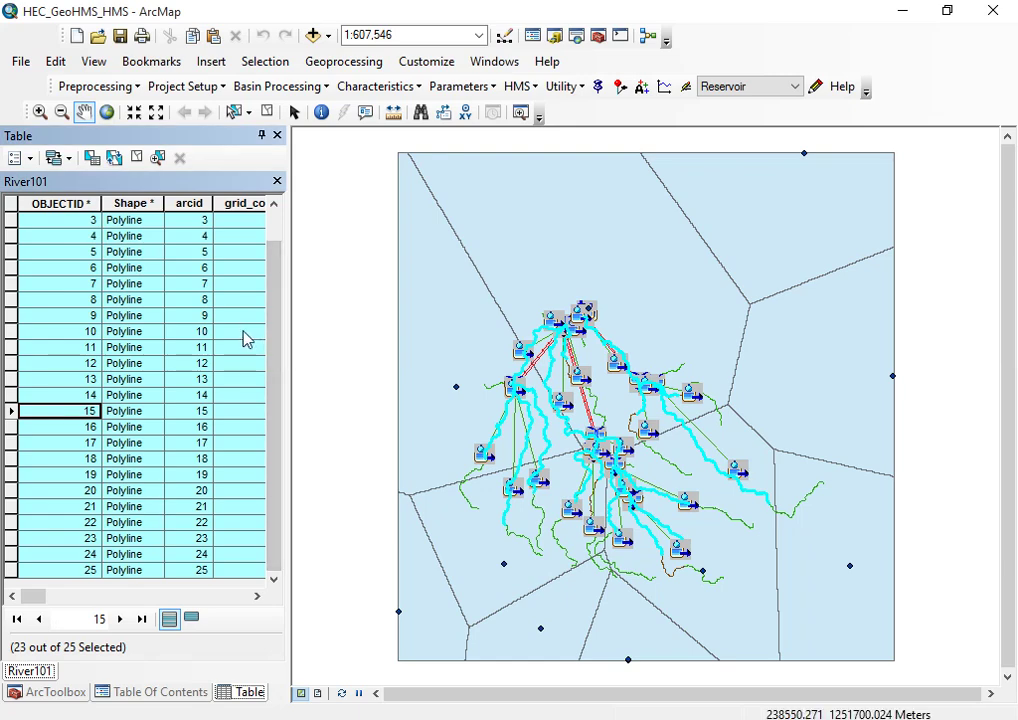
Minimize ArcMap and HEC-HMS and open the HEC-GeoHMS_and_HEC-HMS folder from the desktop
click(902, 10)
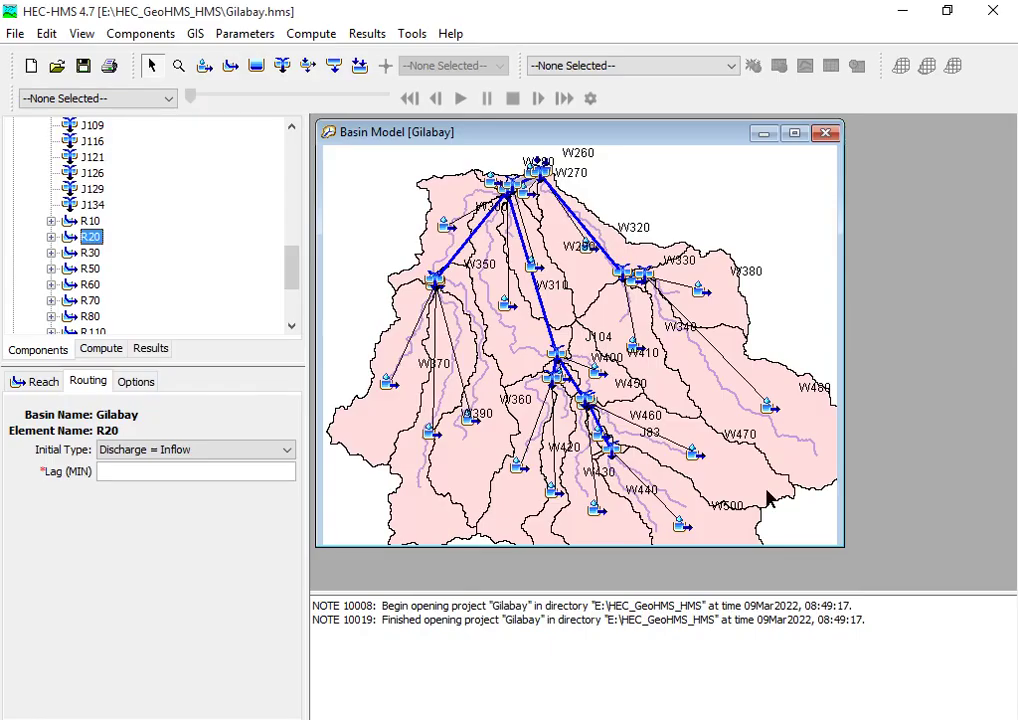
click(902, 14)
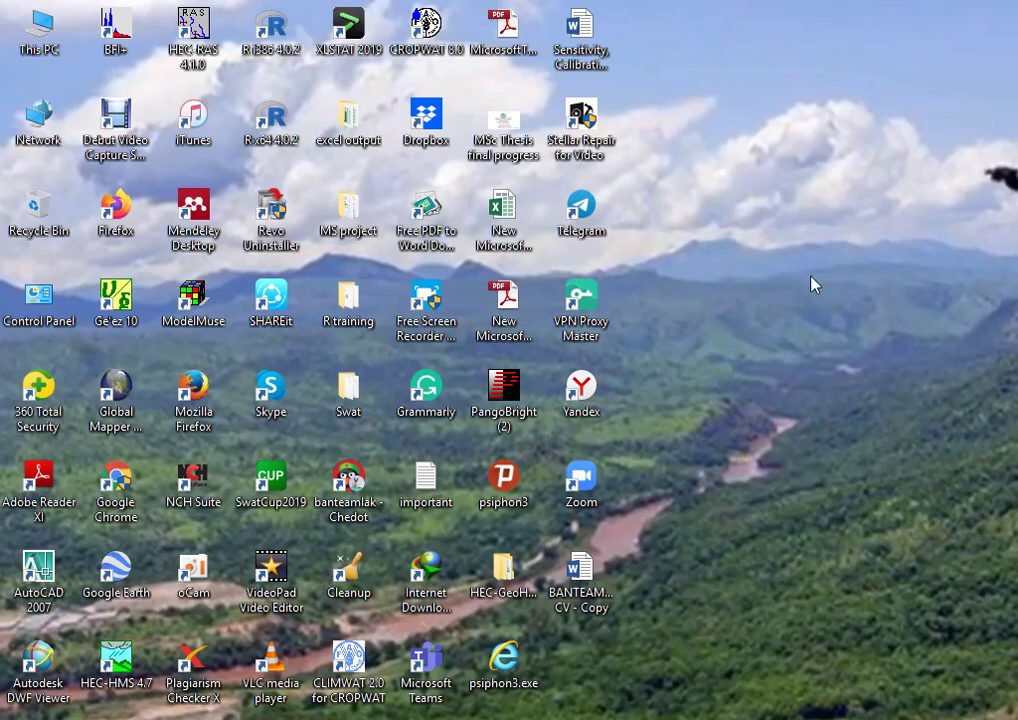
double_click(515, 592)
Create an Excel worksheet named Time of concentartion and lag time in the HEC-GeoHMS_and_HEC-HMS folder and open it
right_click(503, 433)
mouse_move(647, 361)
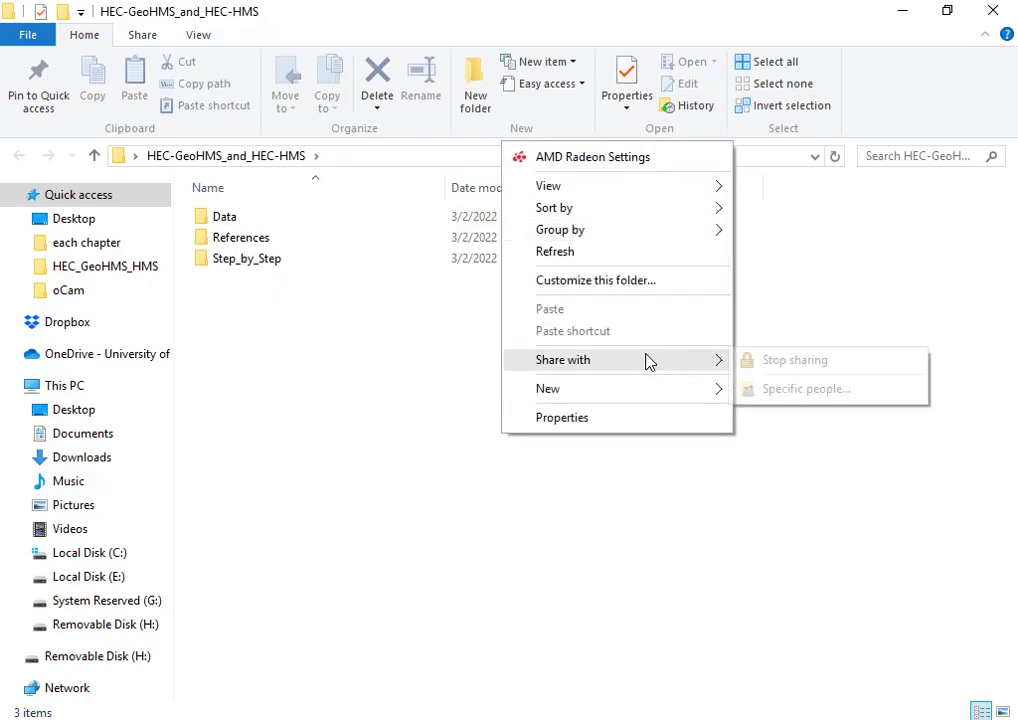
mouse_move(620, 389)
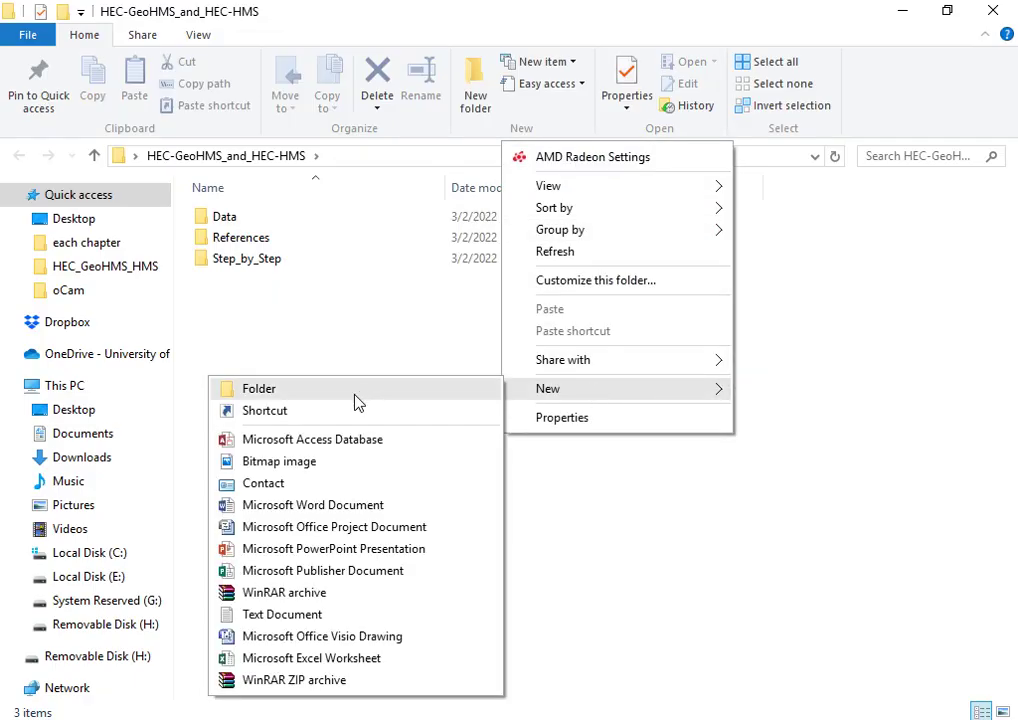
click(324, 662)
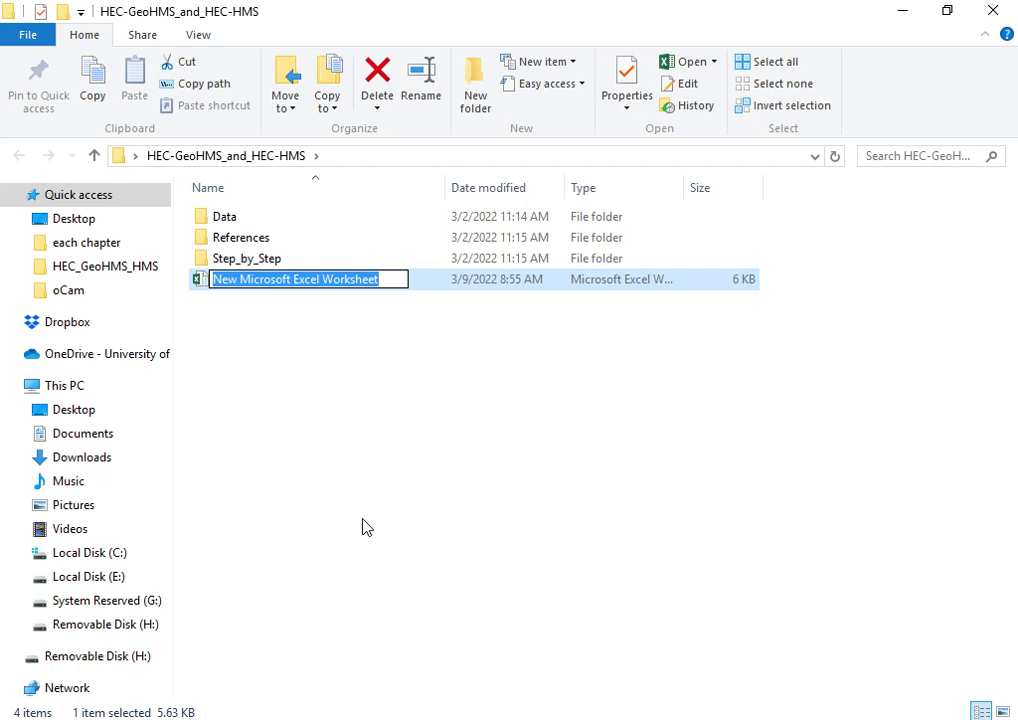
text(Time)
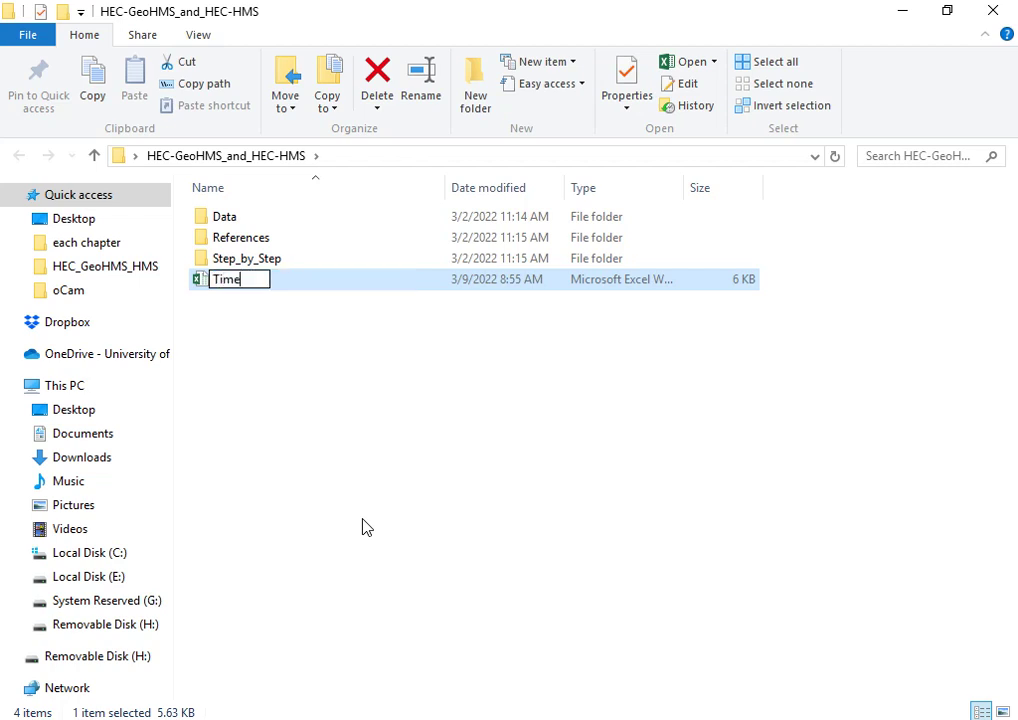
text( of co)
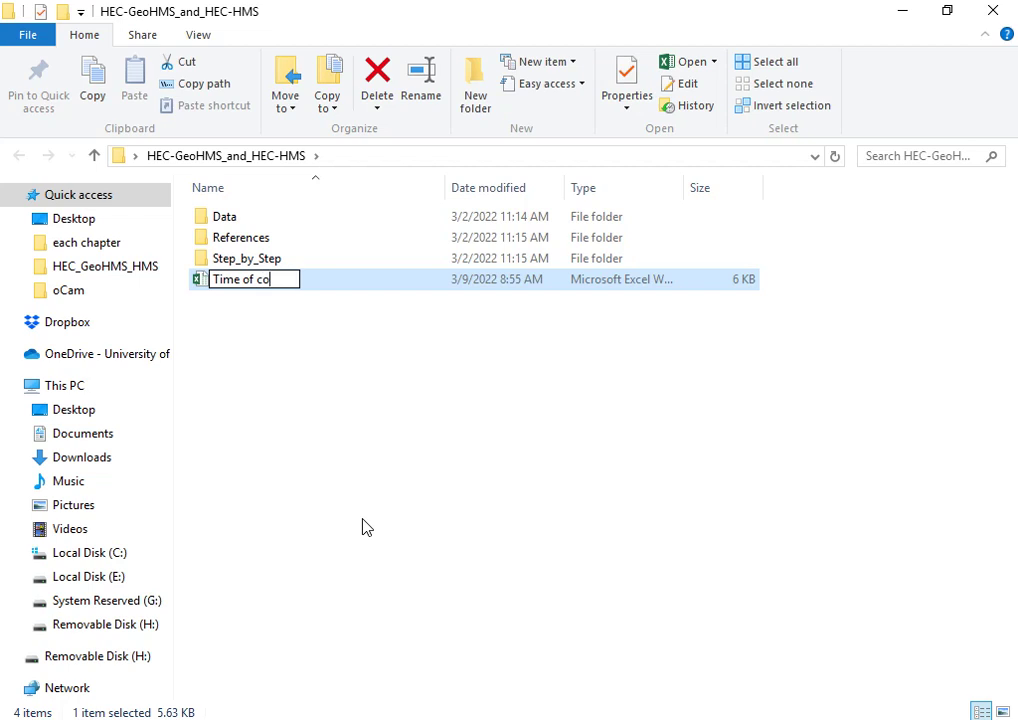
text(ncentar)
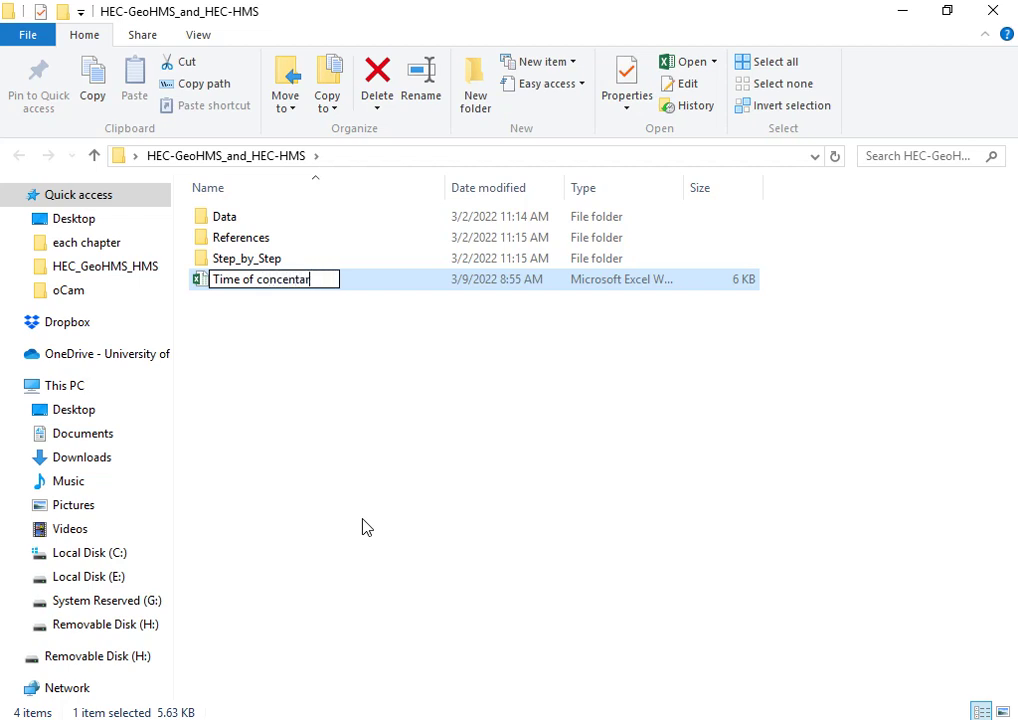
text(tion and lag time)
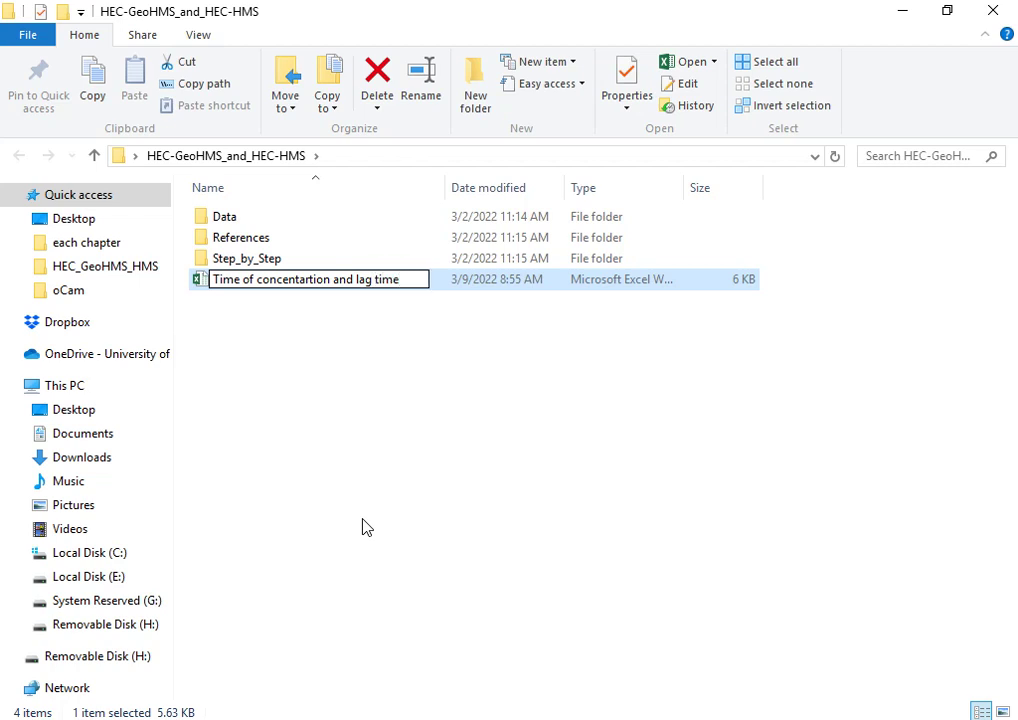
key(Return)
double_click(404, 284)
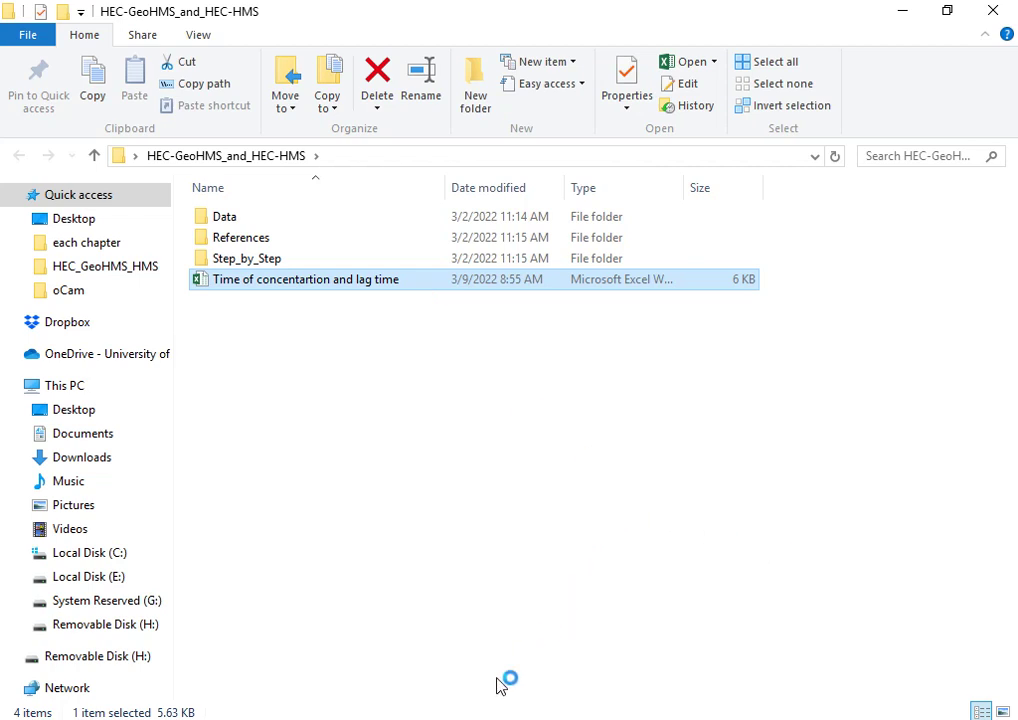
Switch to ArcMap, select all River101 records with OBJECTID 1 to 25 and copy the selected records
mouse_move(310, 718)
click(304, 581)
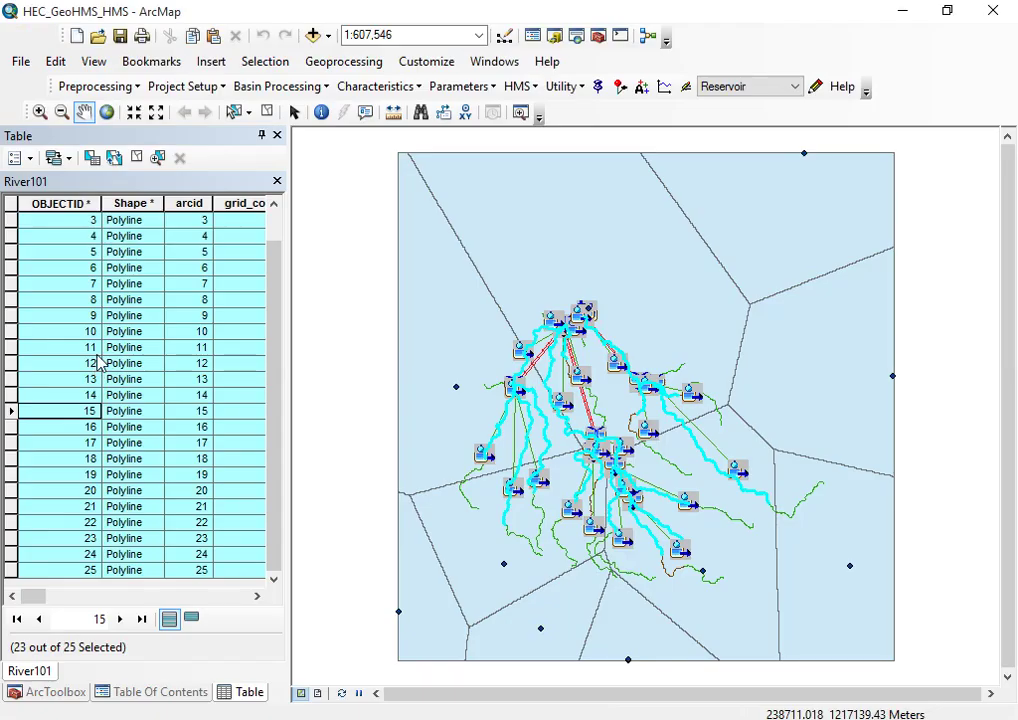
right_click(45, 381)
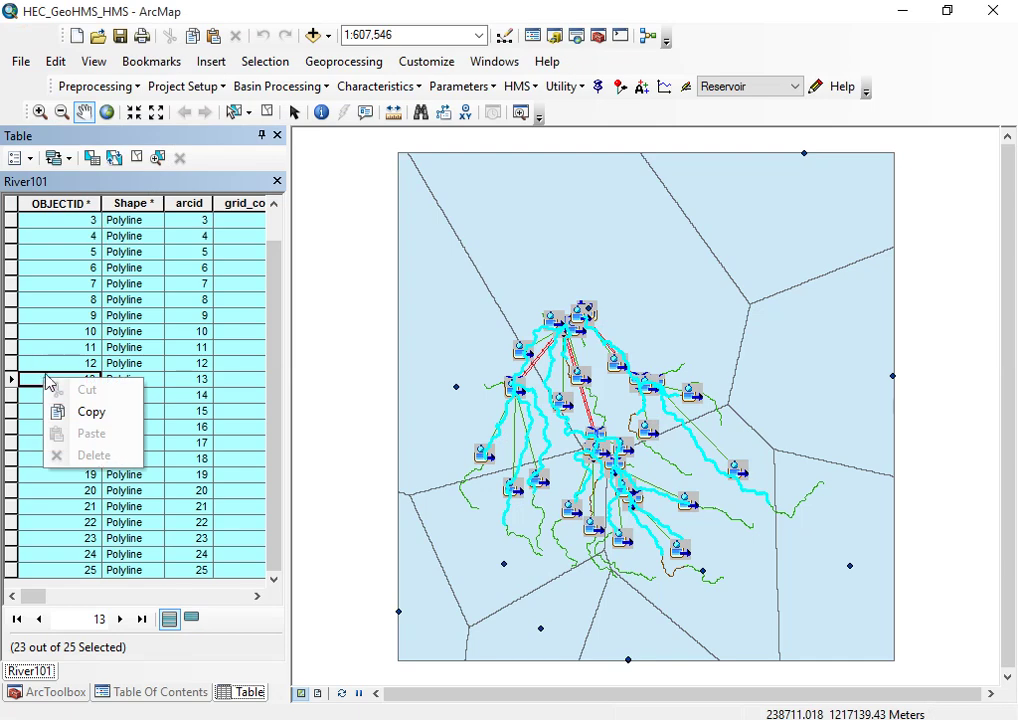
click(10, 380)
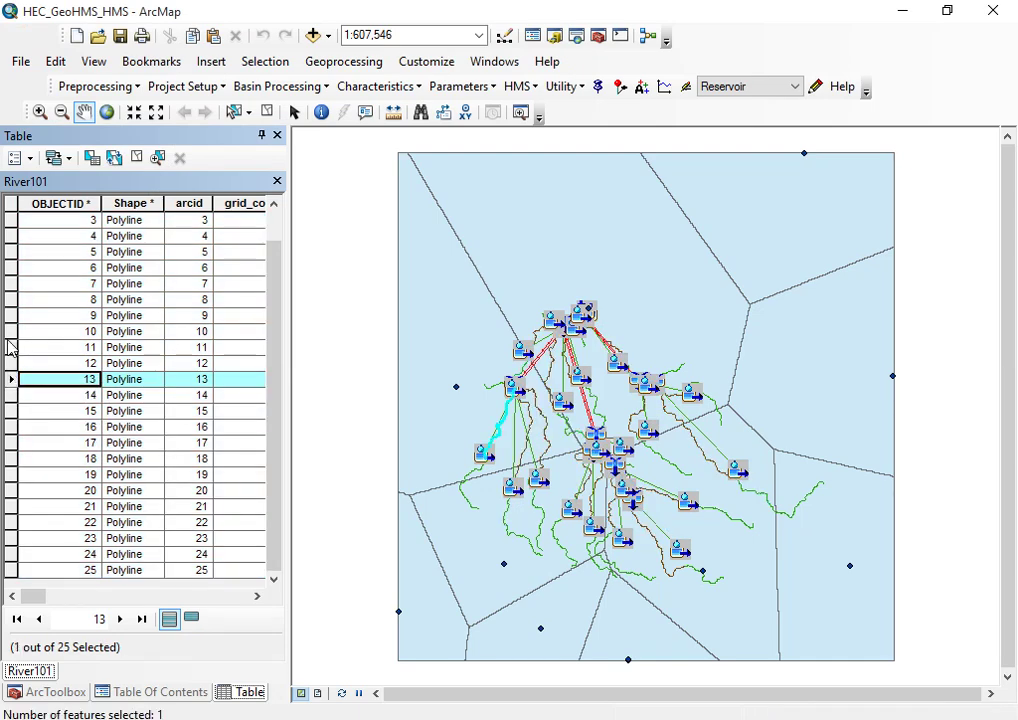
scroll(14, 232, up, 1)
drag(14, 232, 70, 563)
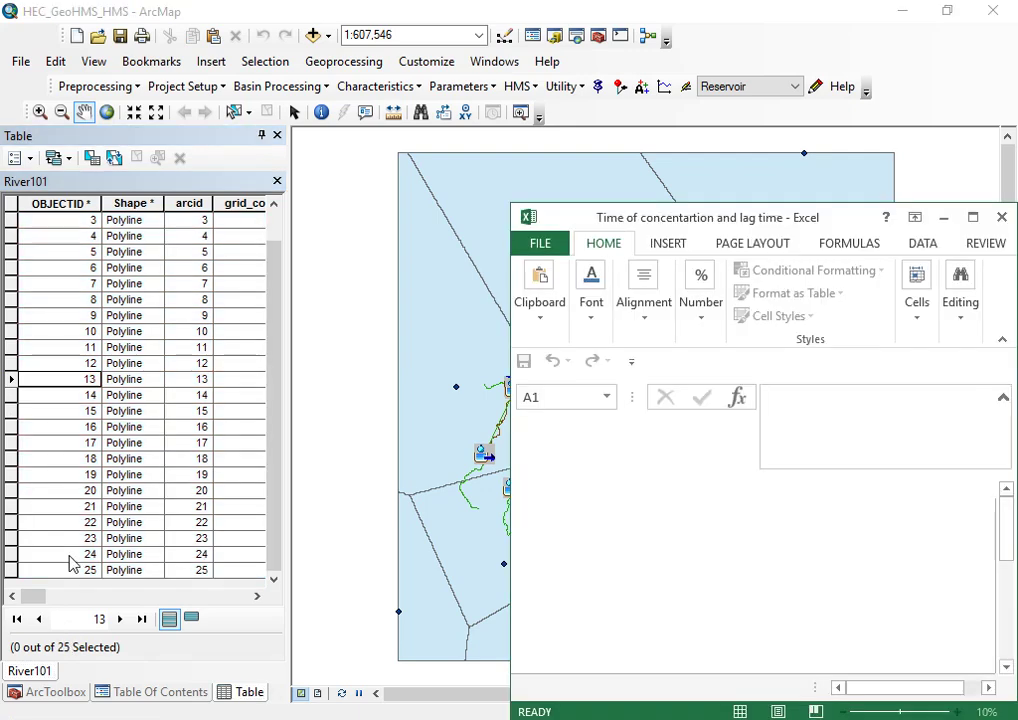
scroll(25, 315, up, 1)
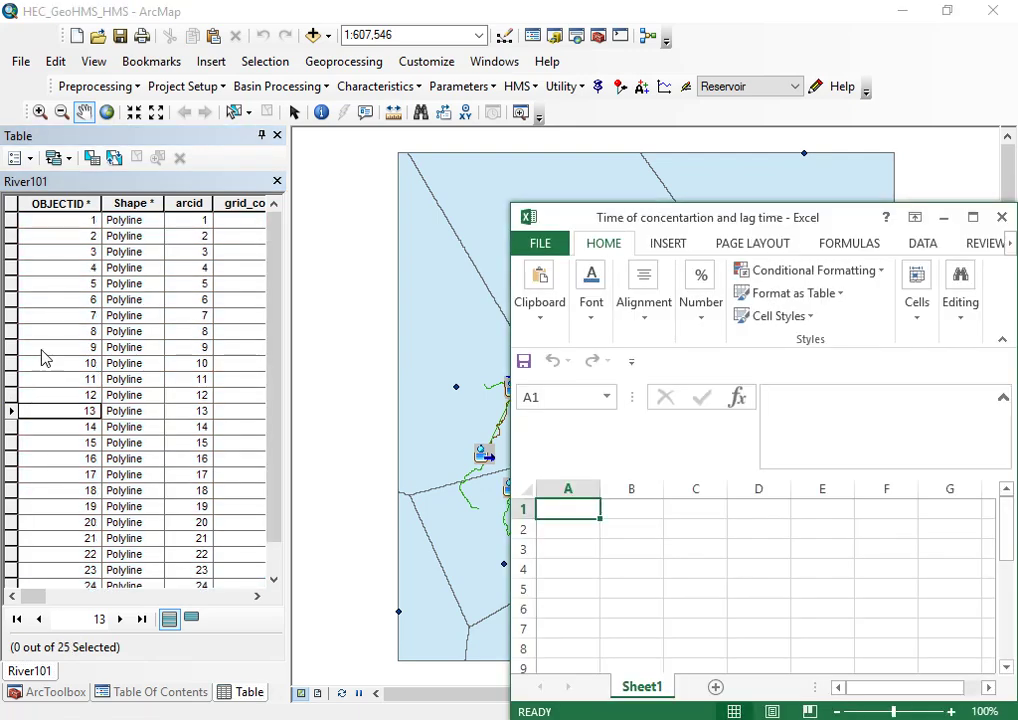
click(10, 228)
drag(10, 228, 36, 600)
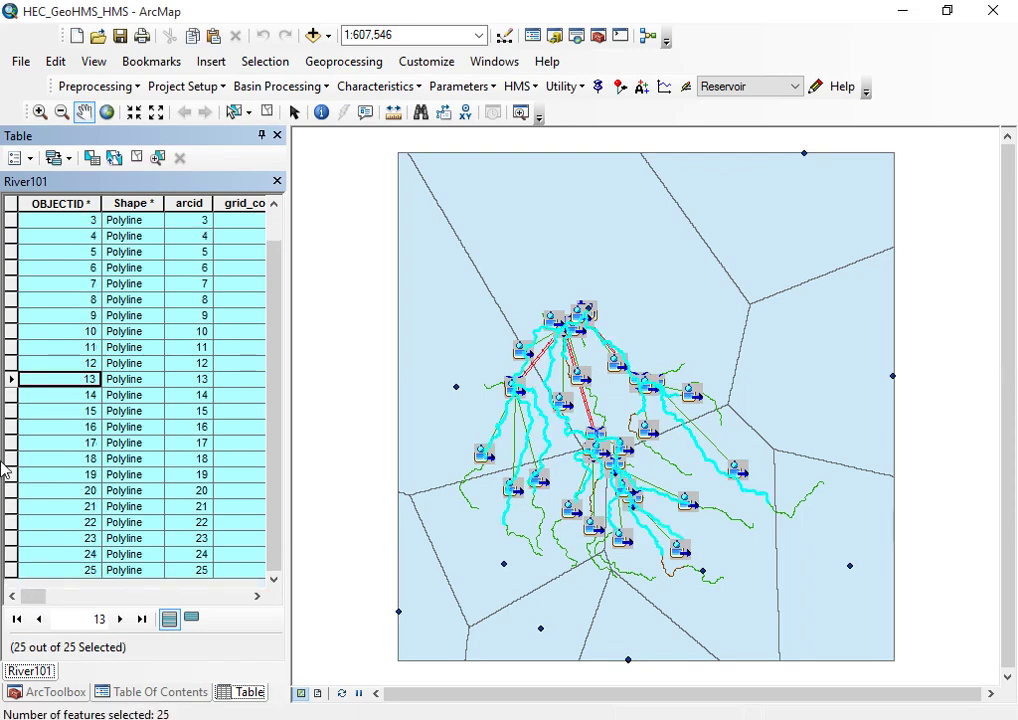
right_click(12, 382)
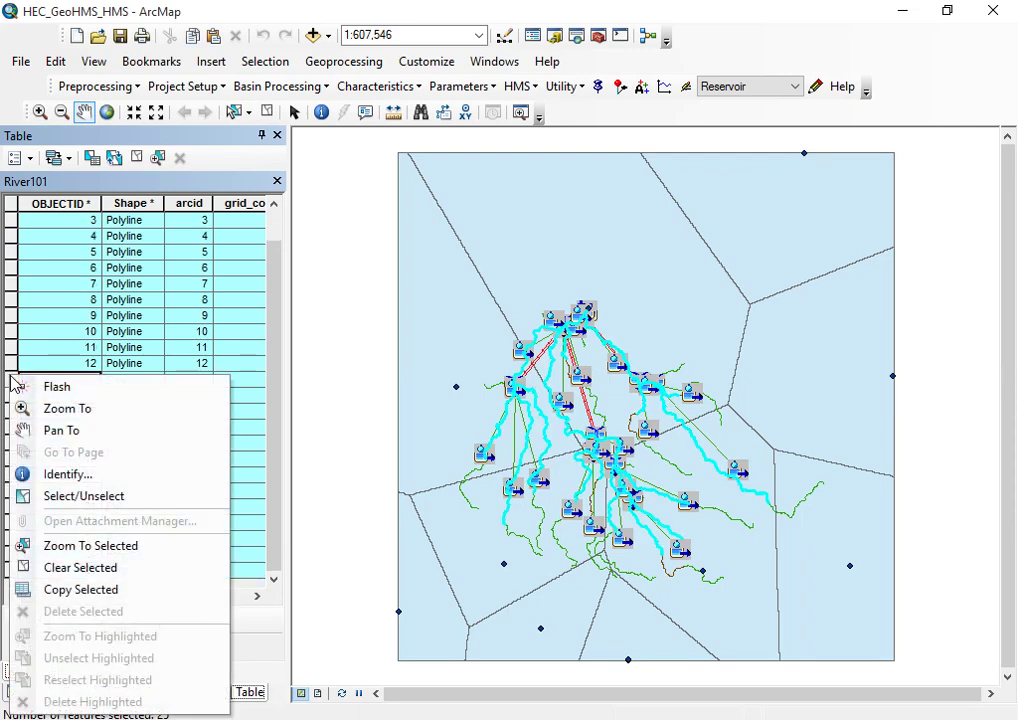
click(98, 594)
Switch to the Excel workbook, maximize it and paste the copied River101 records into Sheet1 starting at cell A1
click(518, 700)
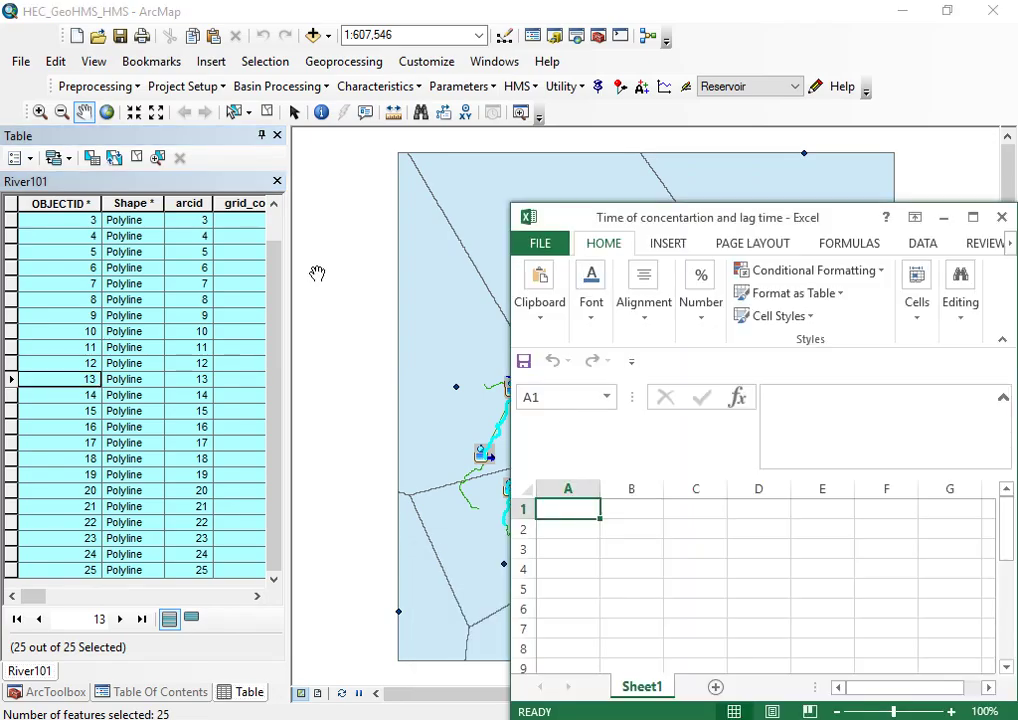
click(973, 217)
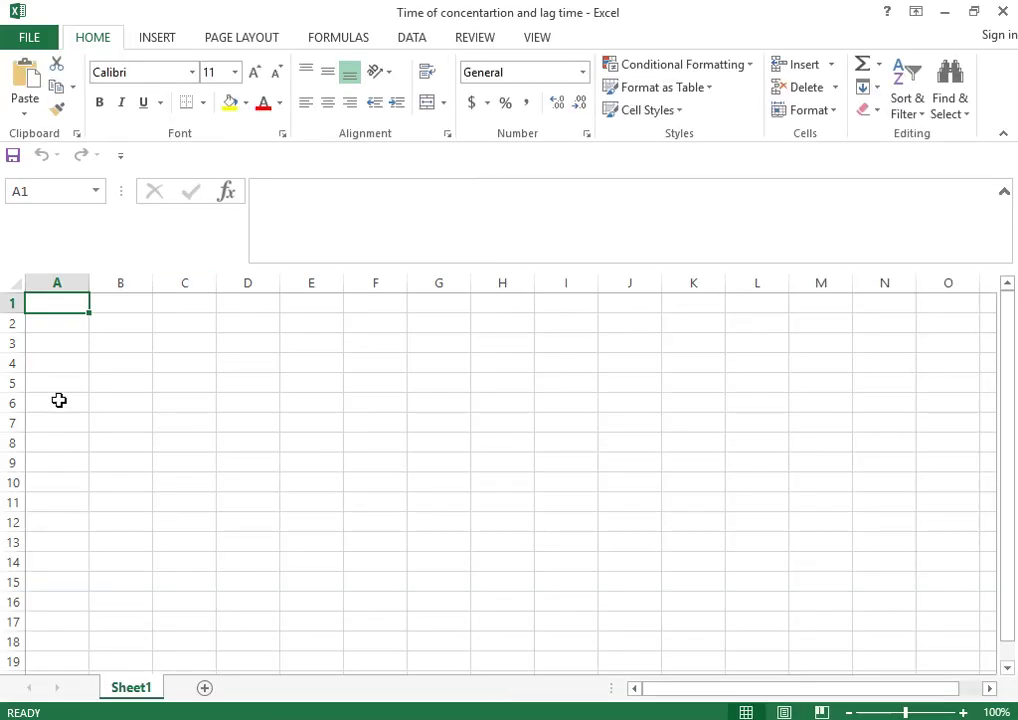
key(ctrl+v)
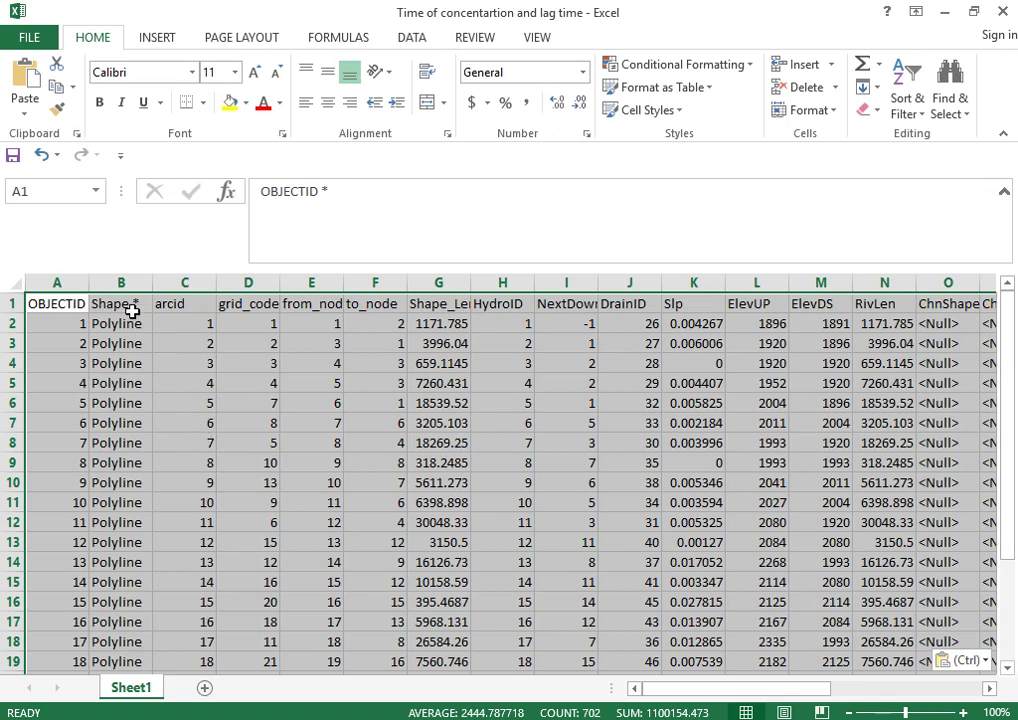
Delete the columns from Shape to to_node and fit the Shape_Length column's width to its contents
click(116, 277)
drag(116, 272, 348, 288)
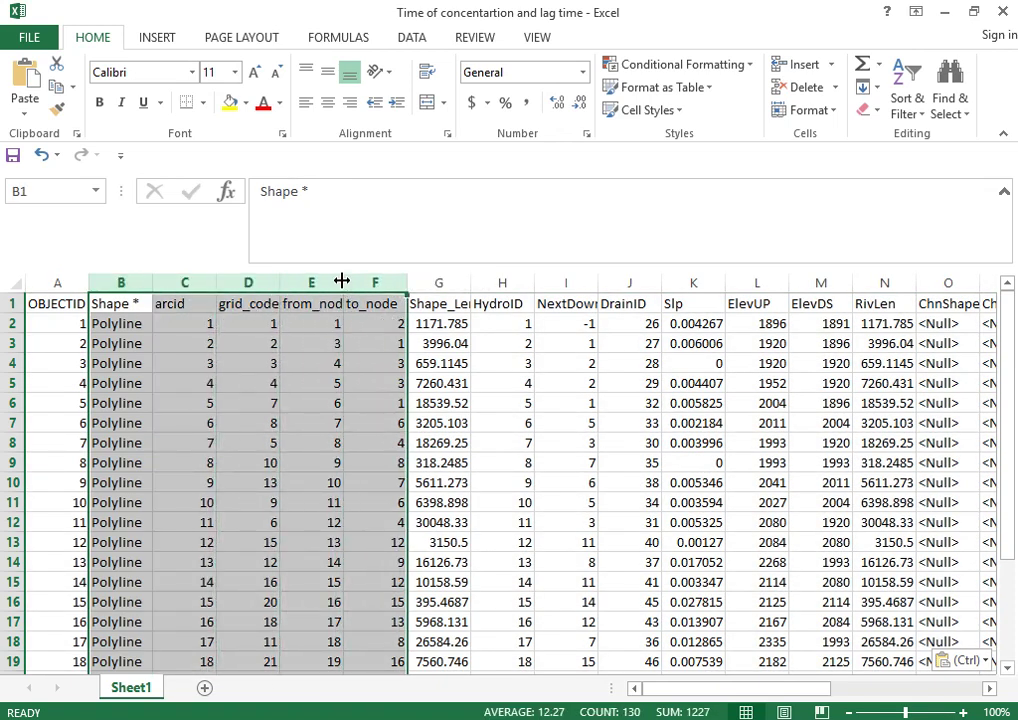
right_click(344, 287)
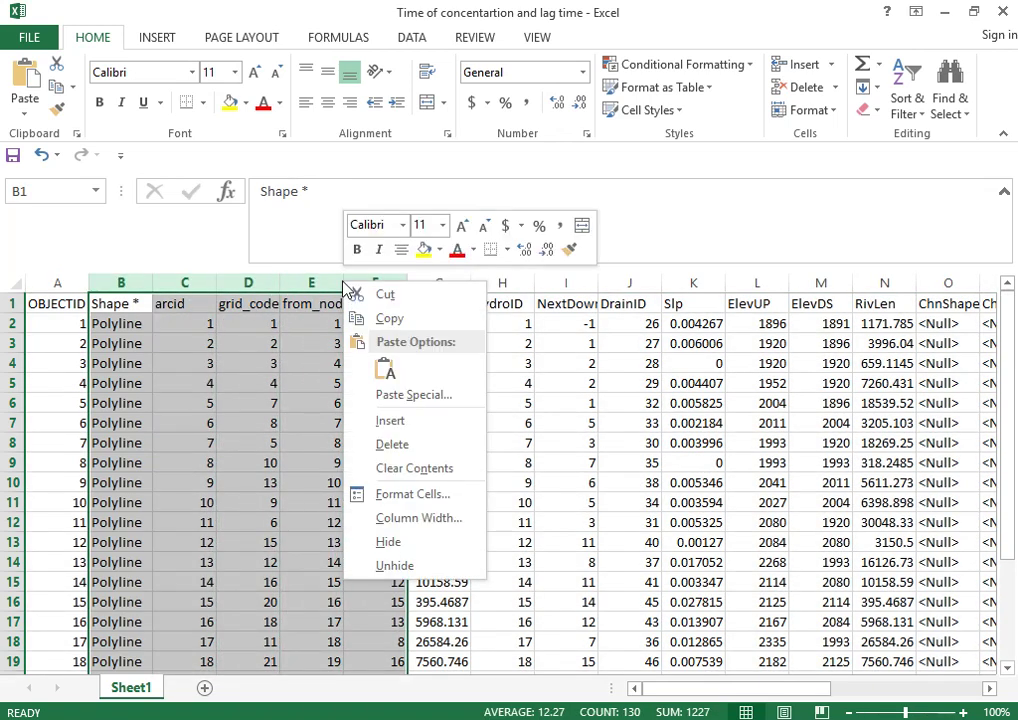
click(398, 444)
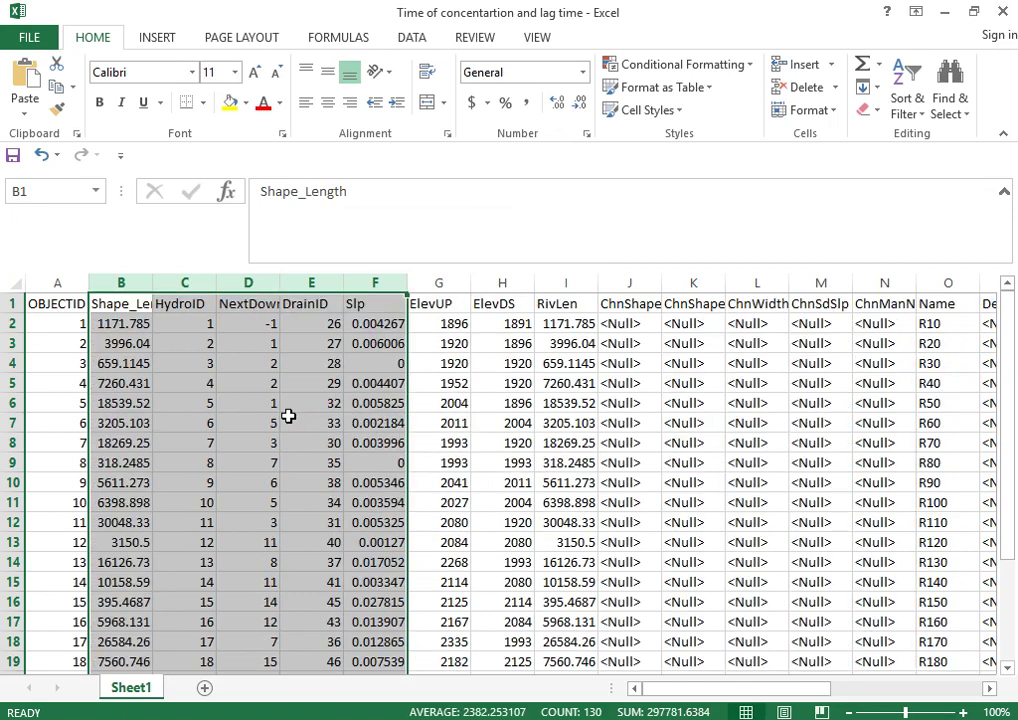
click(184, 442)
double_click(151, 280)
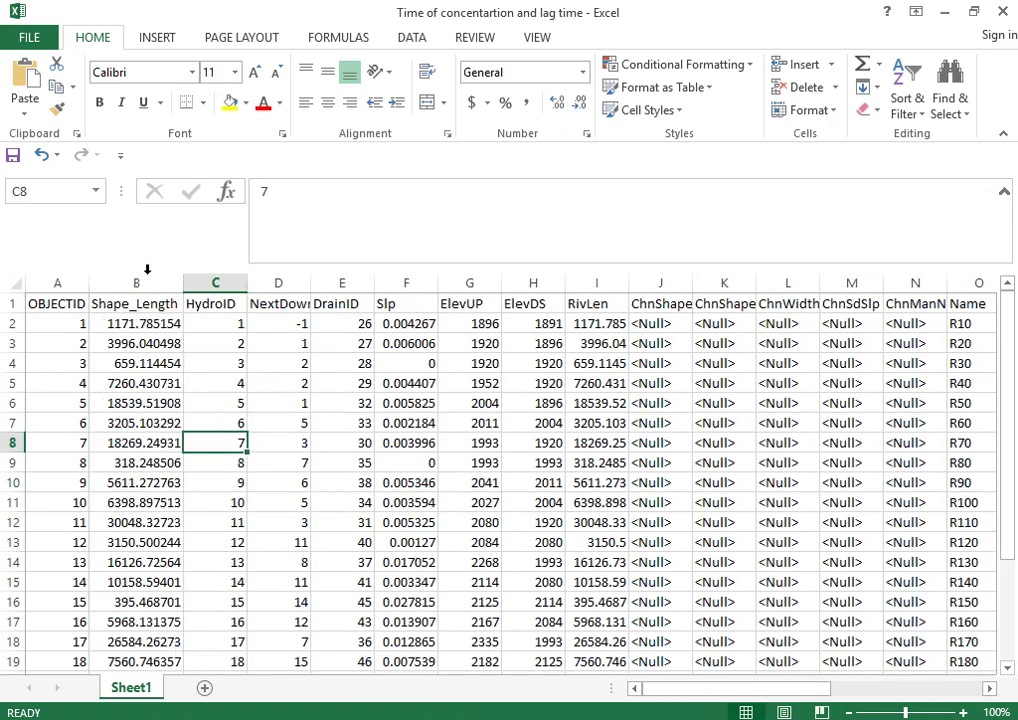
Delete the HydroID, NextDownID and DrainID columns from the worksheet
click(279, 303)
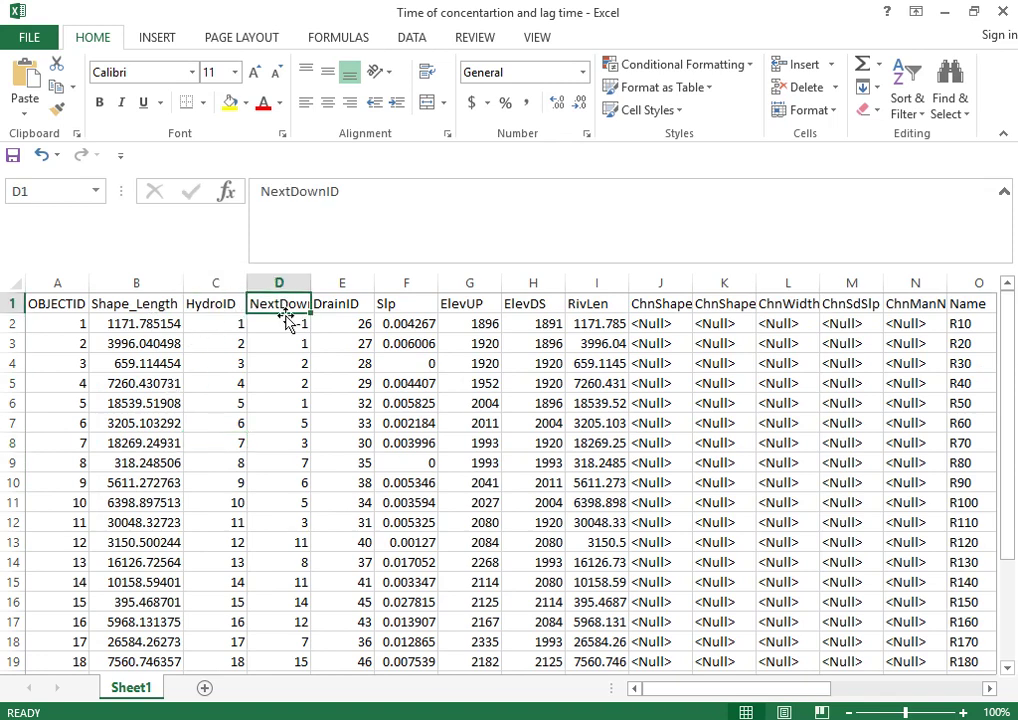
click(359, 325)
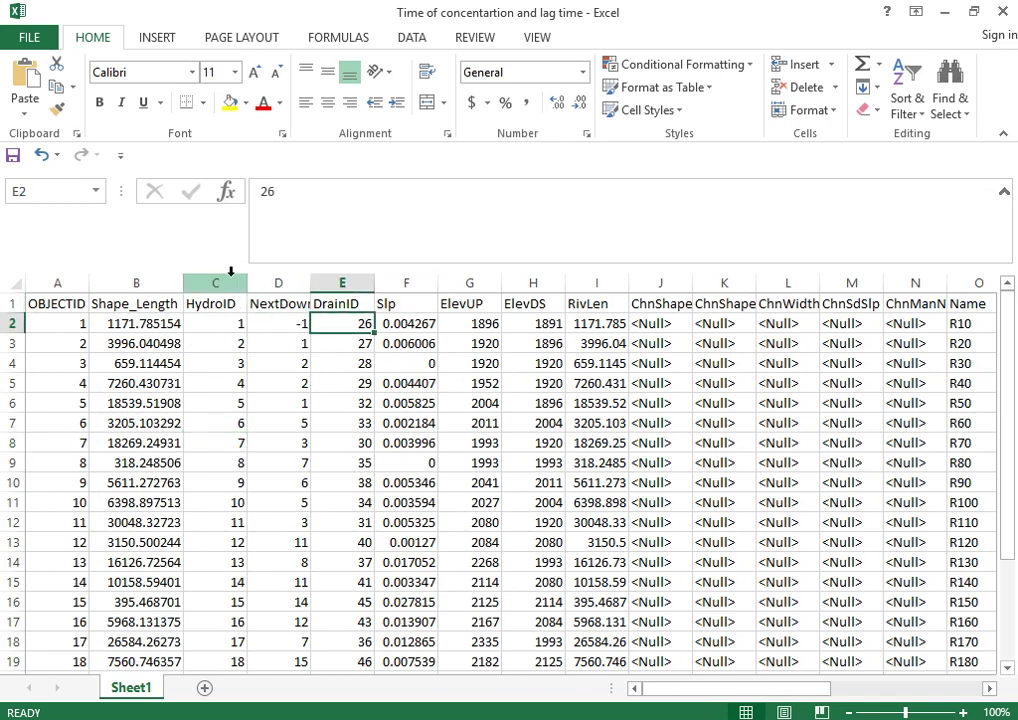
drag(217, 272, 343, 280)
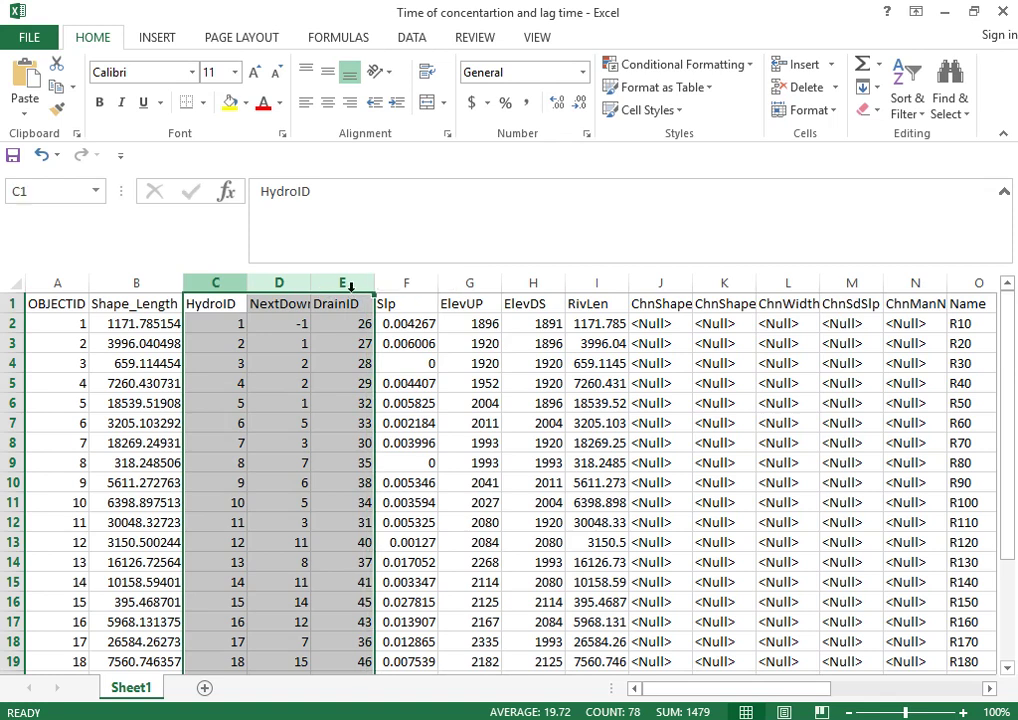
right_click(336, 283)
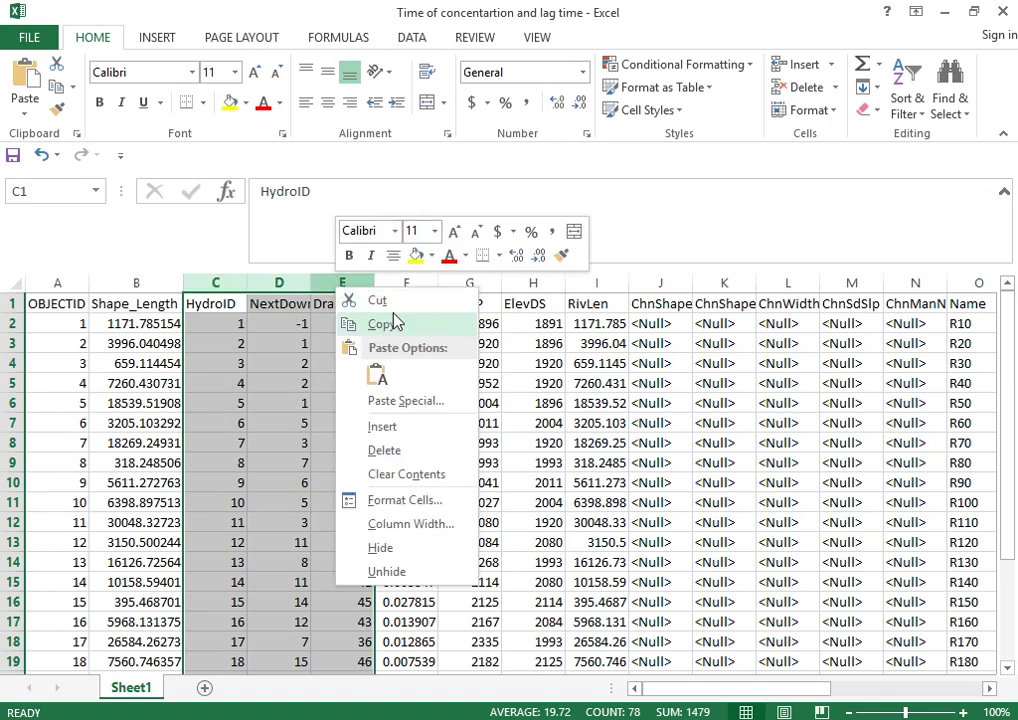
click(385, 449)
click(535, 482)
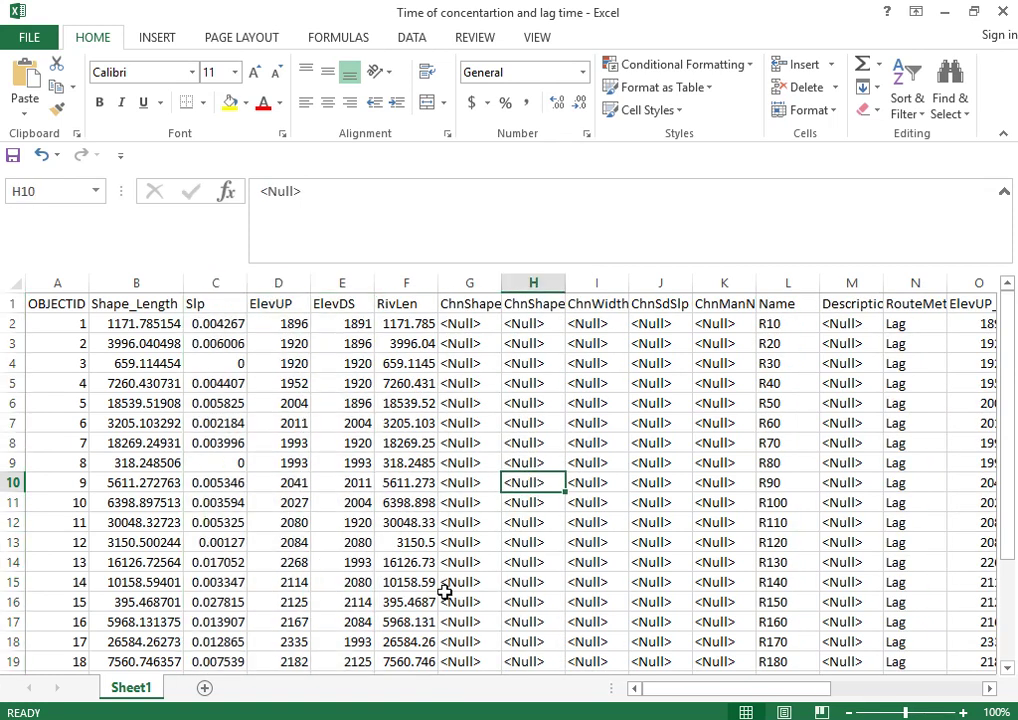
Compare the first Shape_Length and RivLen values and delete the duplicate Shape_Length column
click(213, 325)
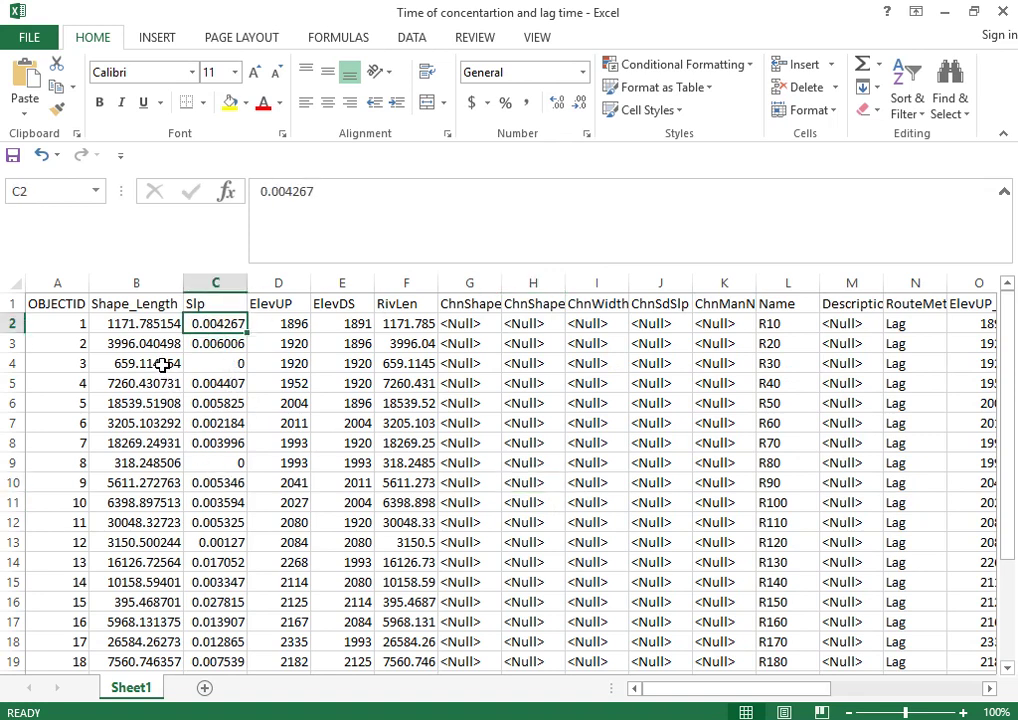
click(408, 326)
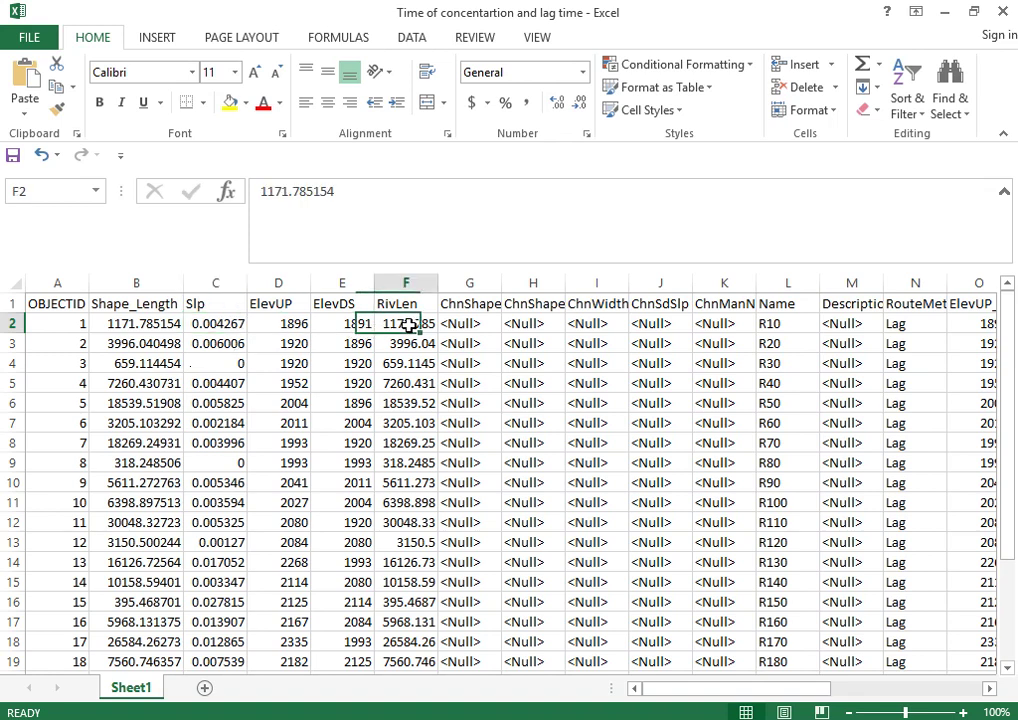
click(140, 325)
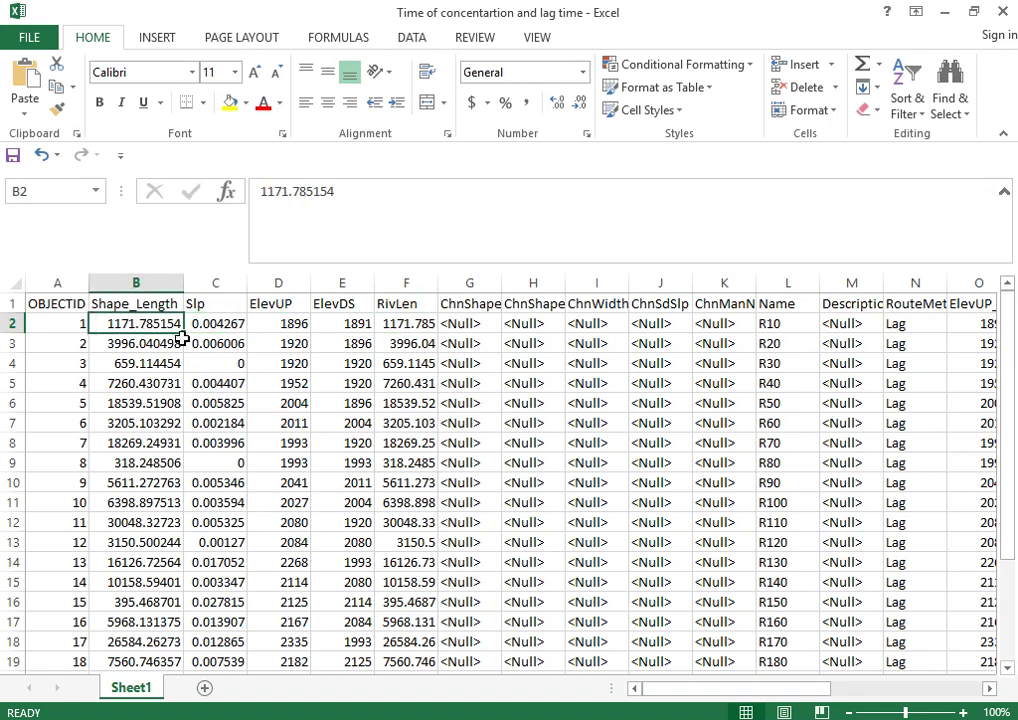
click(390, 323)
click(154, 277)
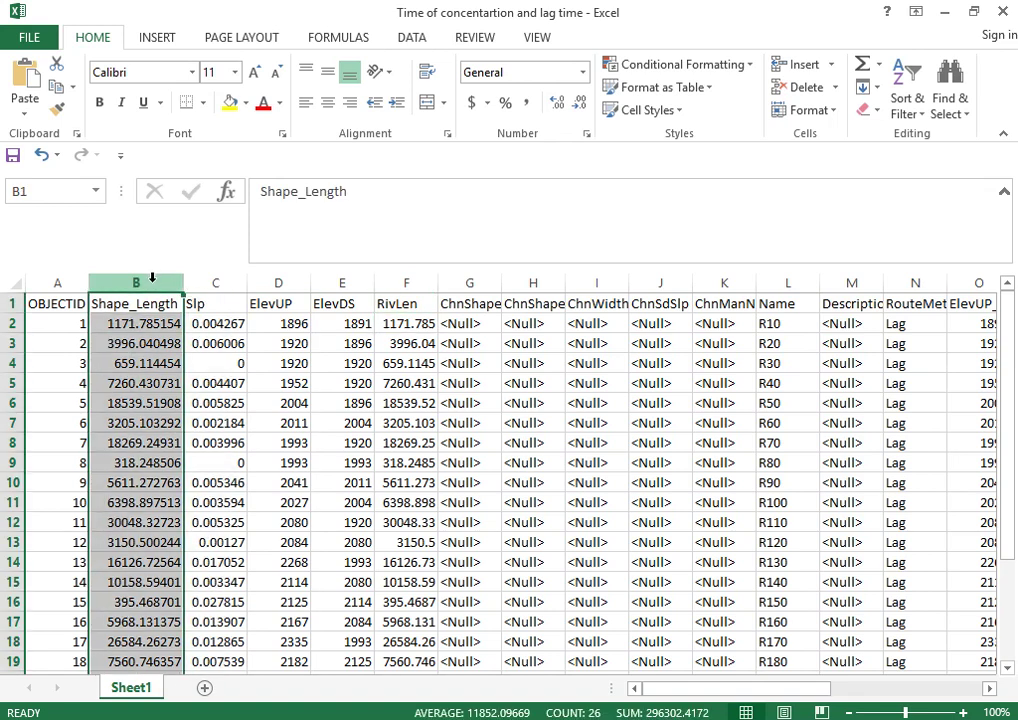
right_click(172, 282)
key(Escape)
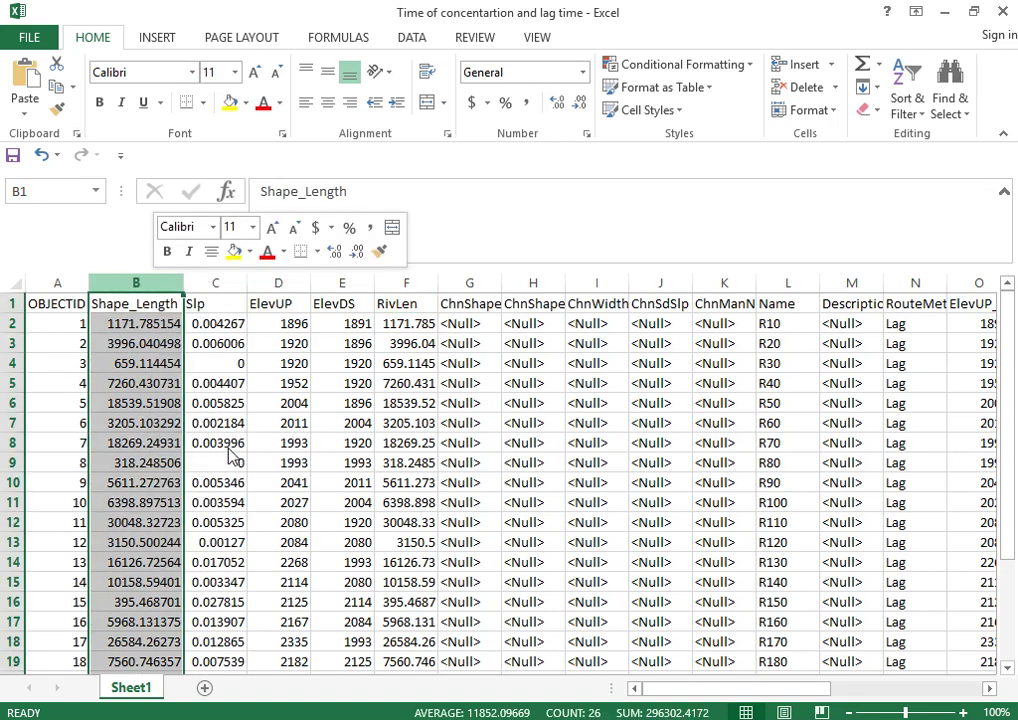
Delete the five channel attribute columns F to J, starting with ChnShapeMusk, located between RivLen and Name
drag(372, 282, 650, 277)
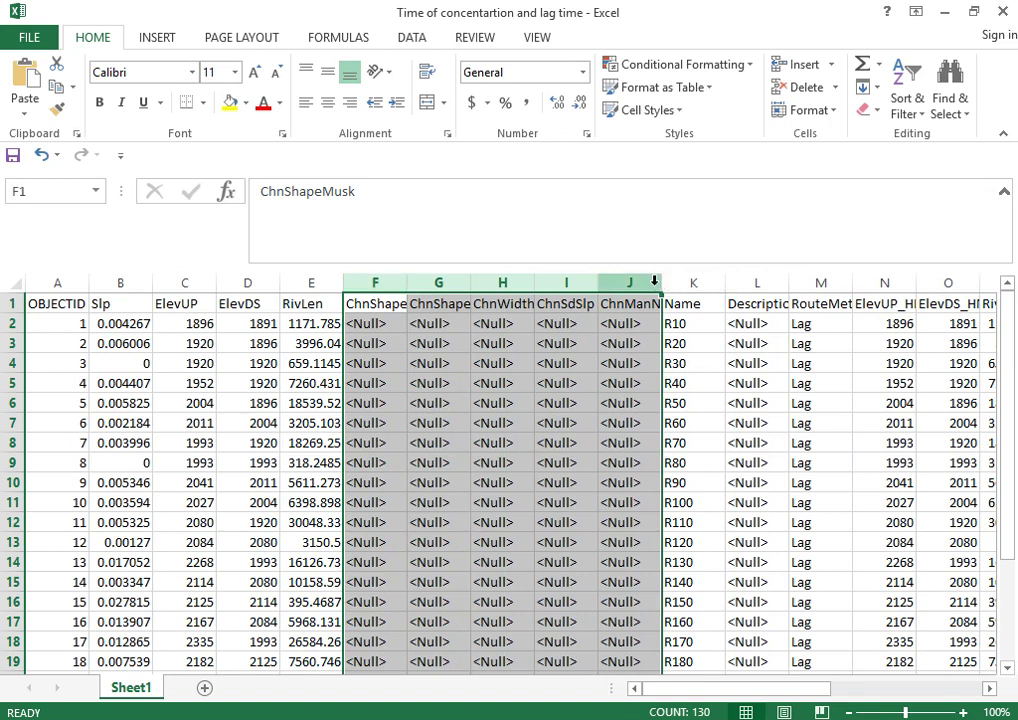
right_click(606, 276)
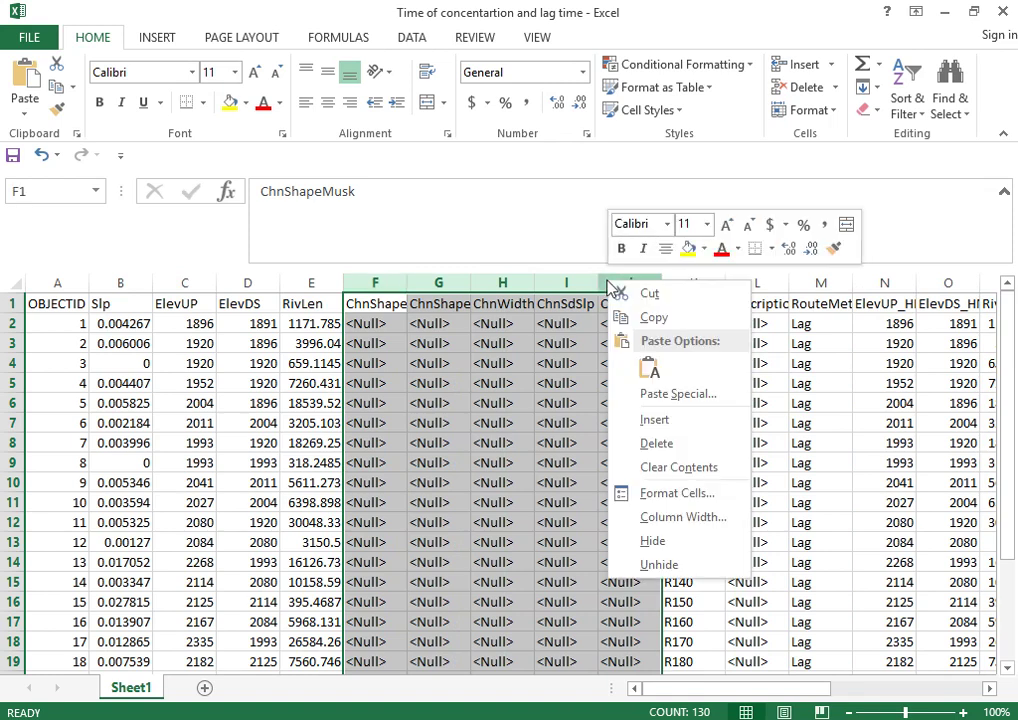
click(678, 445)
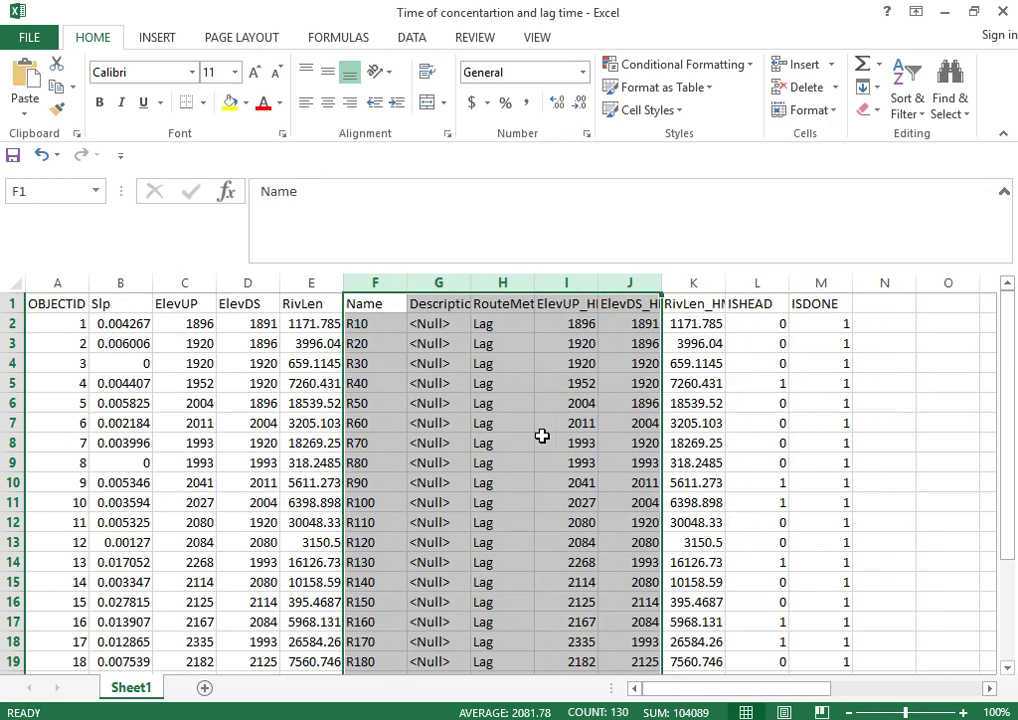
Delete the columns from Description to ISDONE, G to M, from the worksheet
click(520, 460)
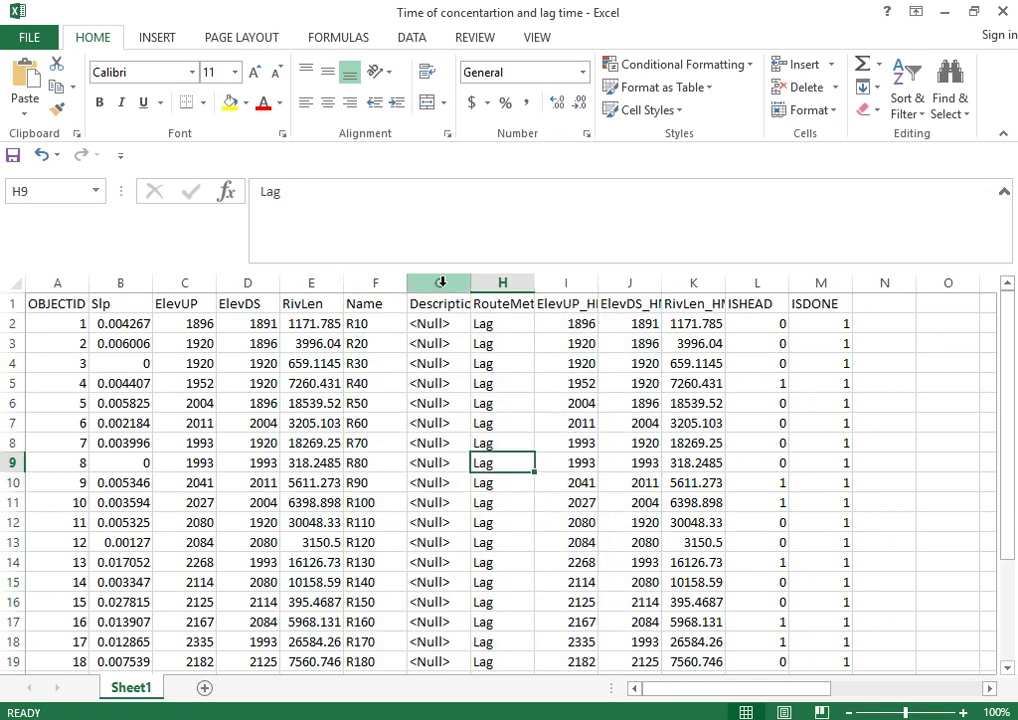
click(440, 283)
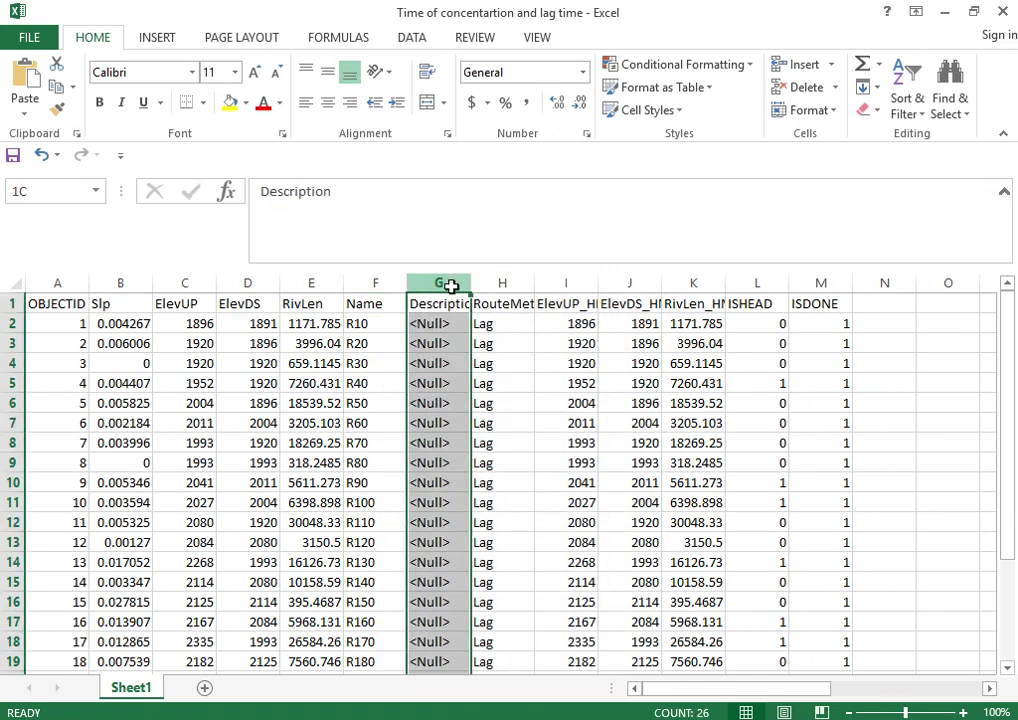
drag(450, 284, 478, 289)
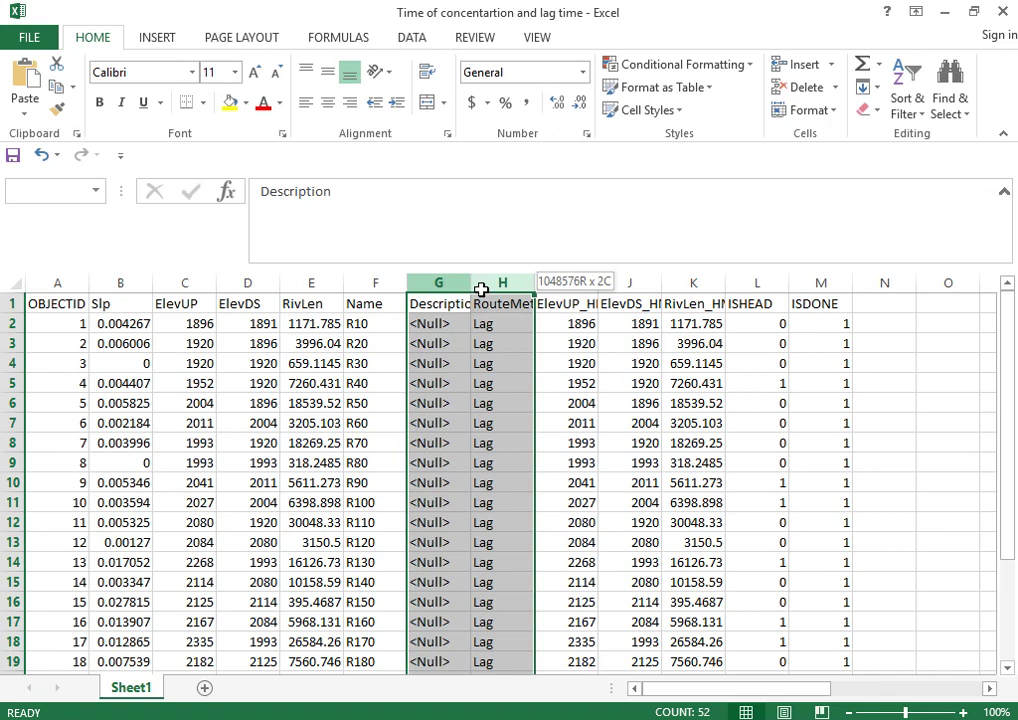
drag(484, 290, 813, 329)
right_click(585, 282)
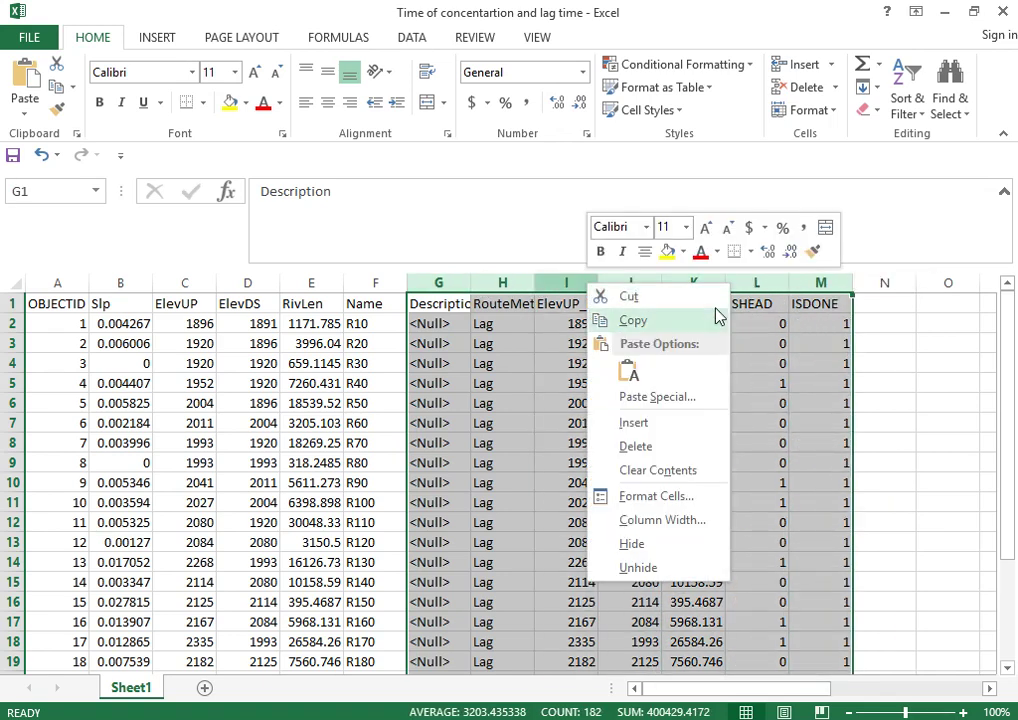
click(690, 452)
click(554, 459)
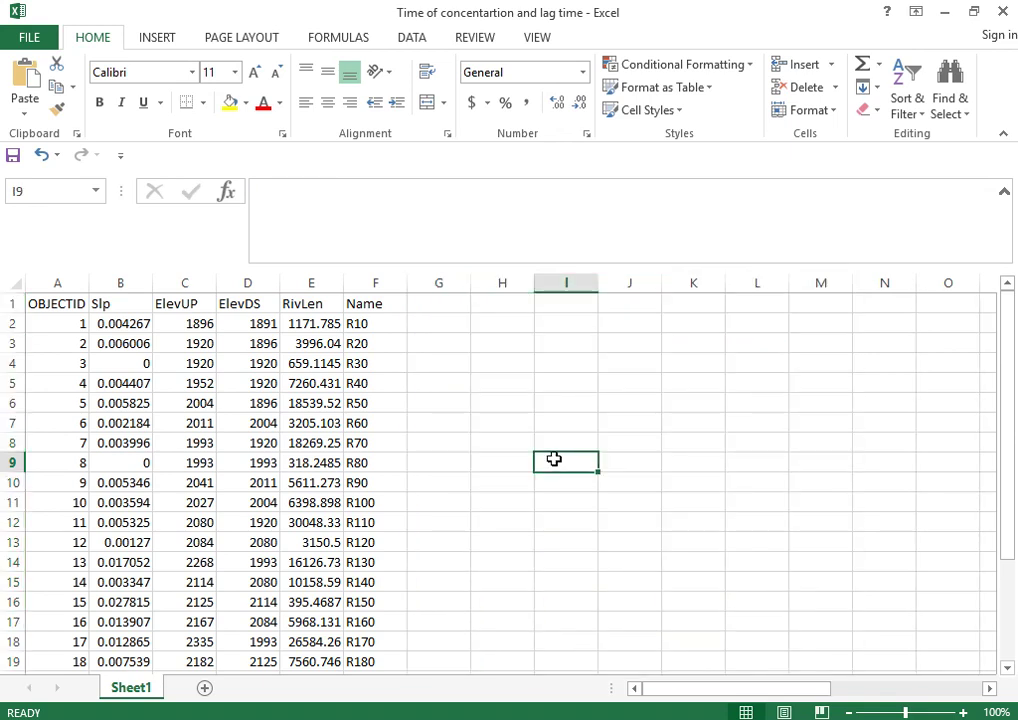
Review the remaining Name, RivLen, ElevDS, ElevUP and Slp columns of the reach table
click(373, 325)
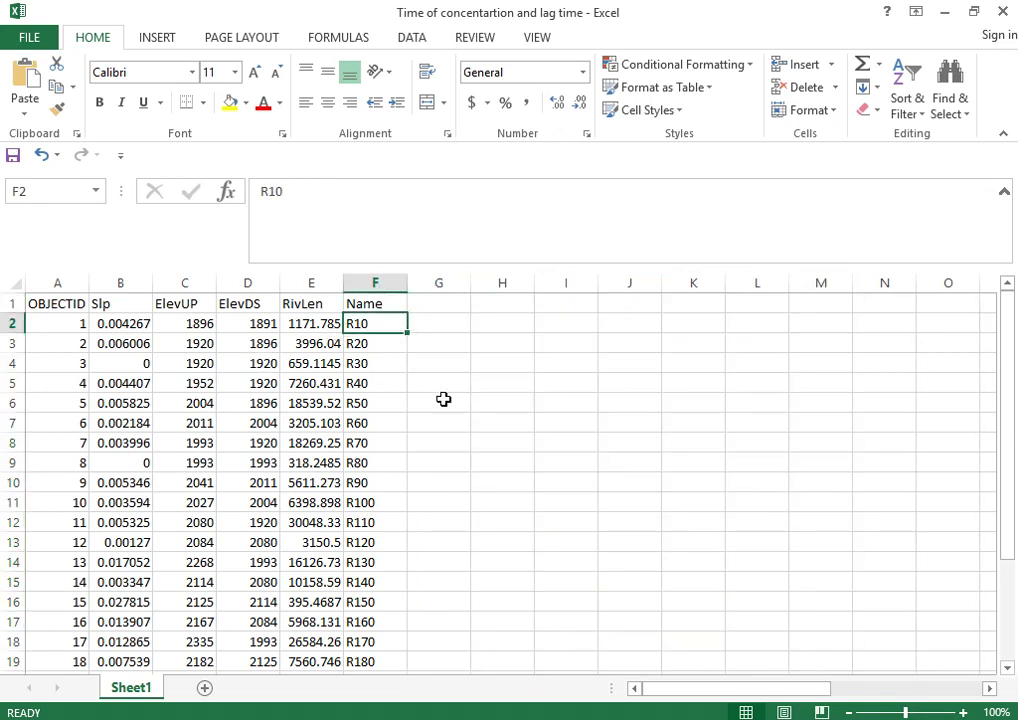
scroll(400, 413, down, 3)
scroll(384, 464, up, 2)
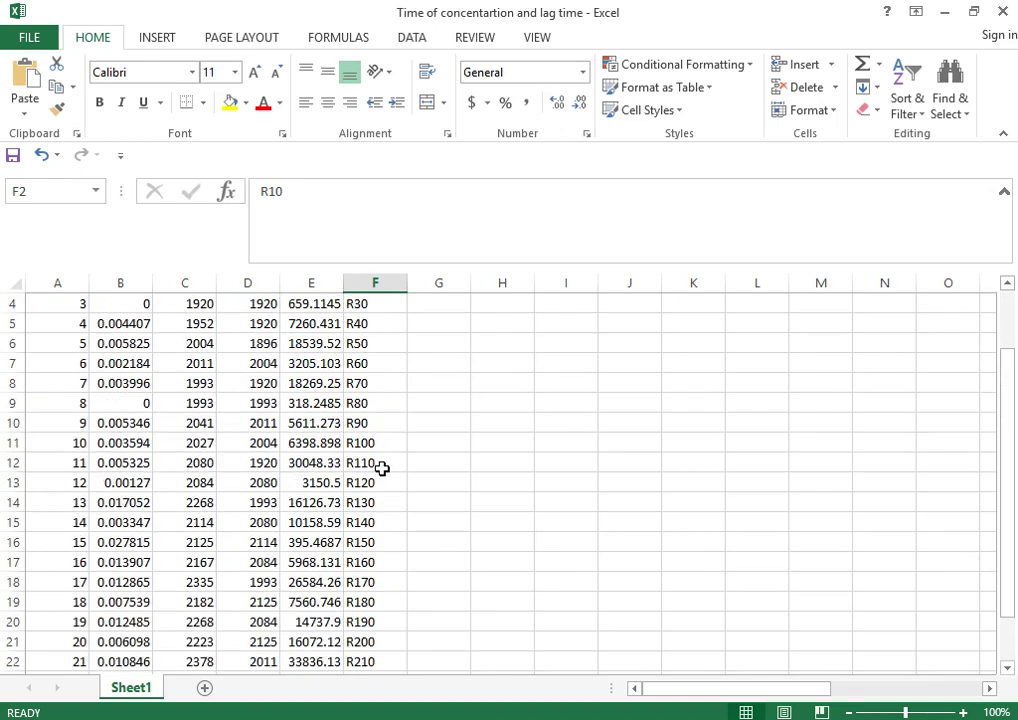
scroll(382, 468, up, 1)
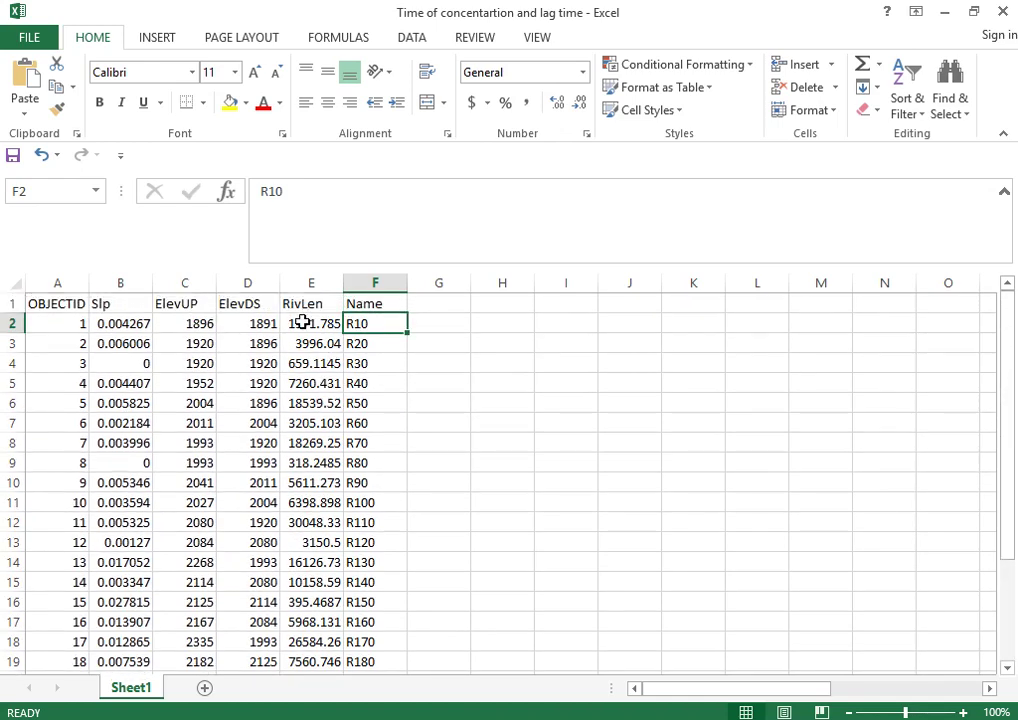
click(305, 318)
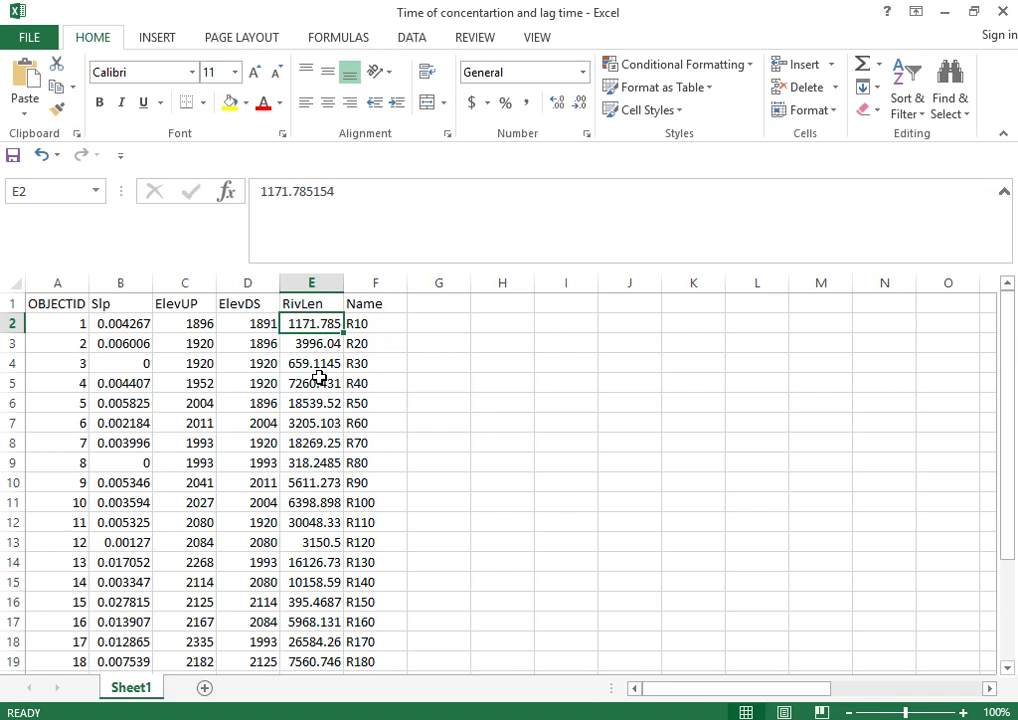
click(251, 325)
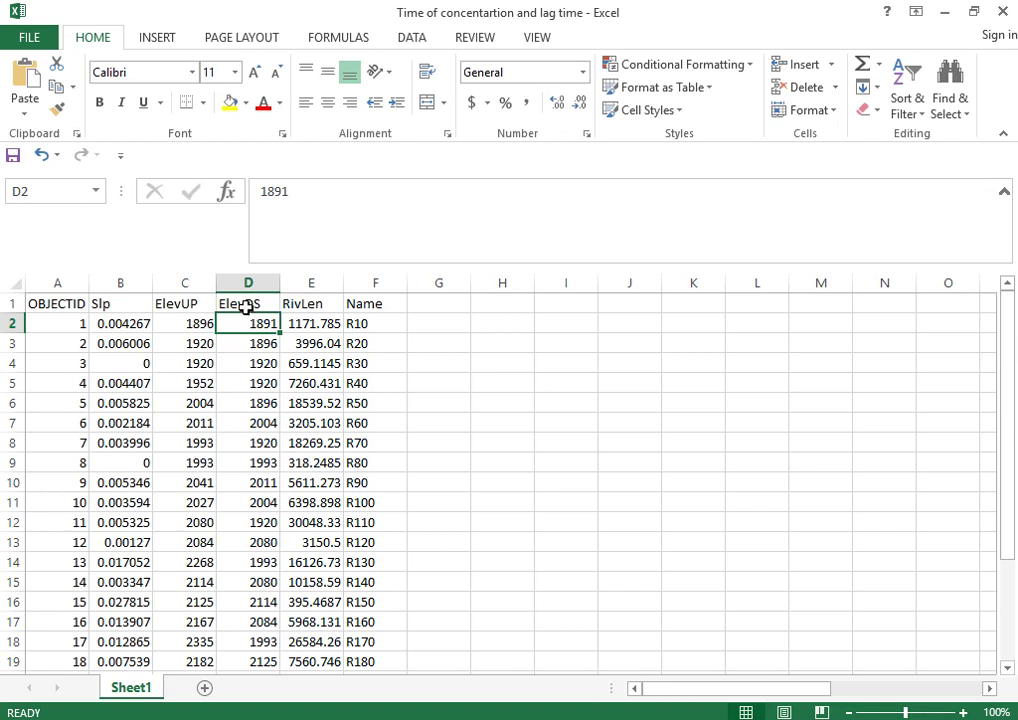
click(203, 321)
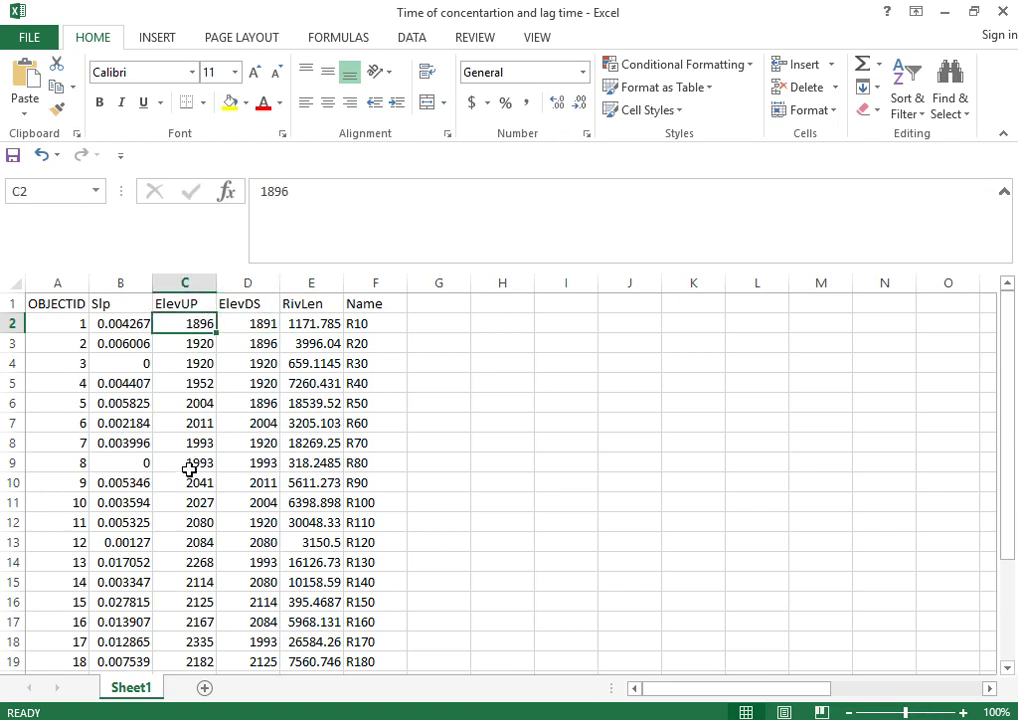
click(118, 324)
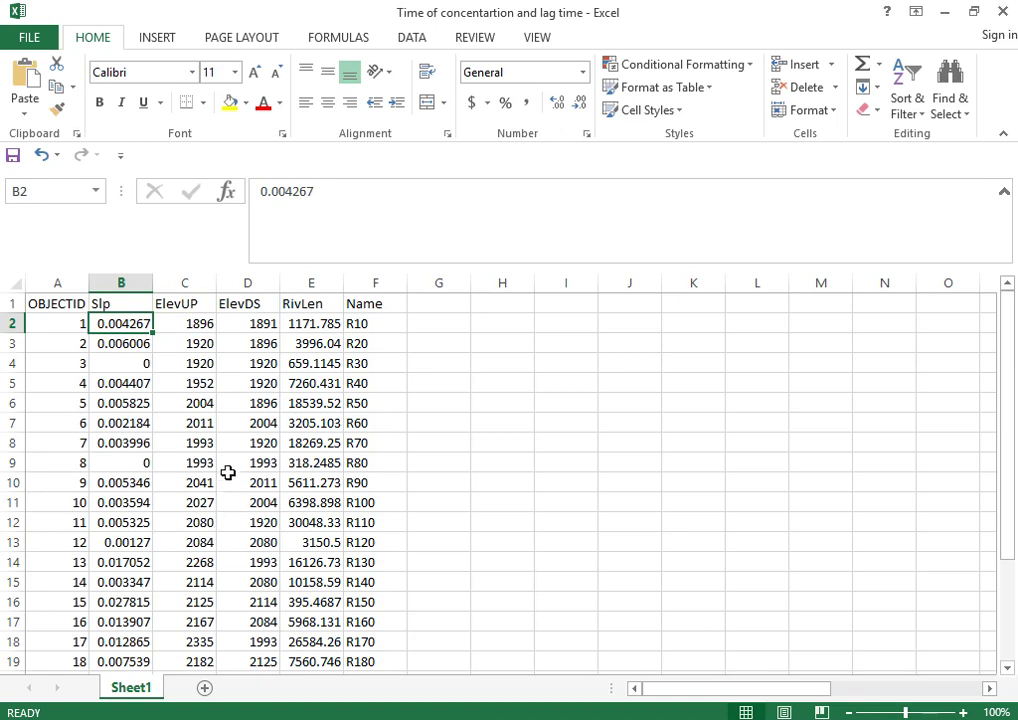
Insert an empty column F between the RivLen and Name columns
click(364, 281)
right_click(364, 284)
click(409, 424)
click(368, 302)
Calculate the first reach's slope in cell F2 with the formula =(C2-D2)/E2
click(377, 325)
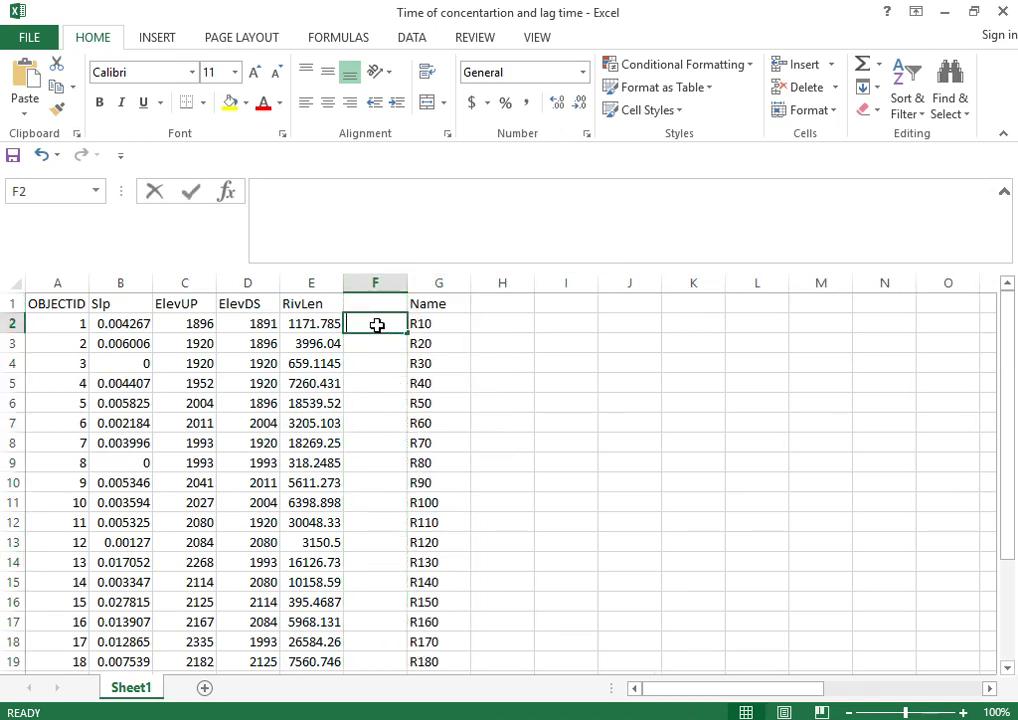
text(=()
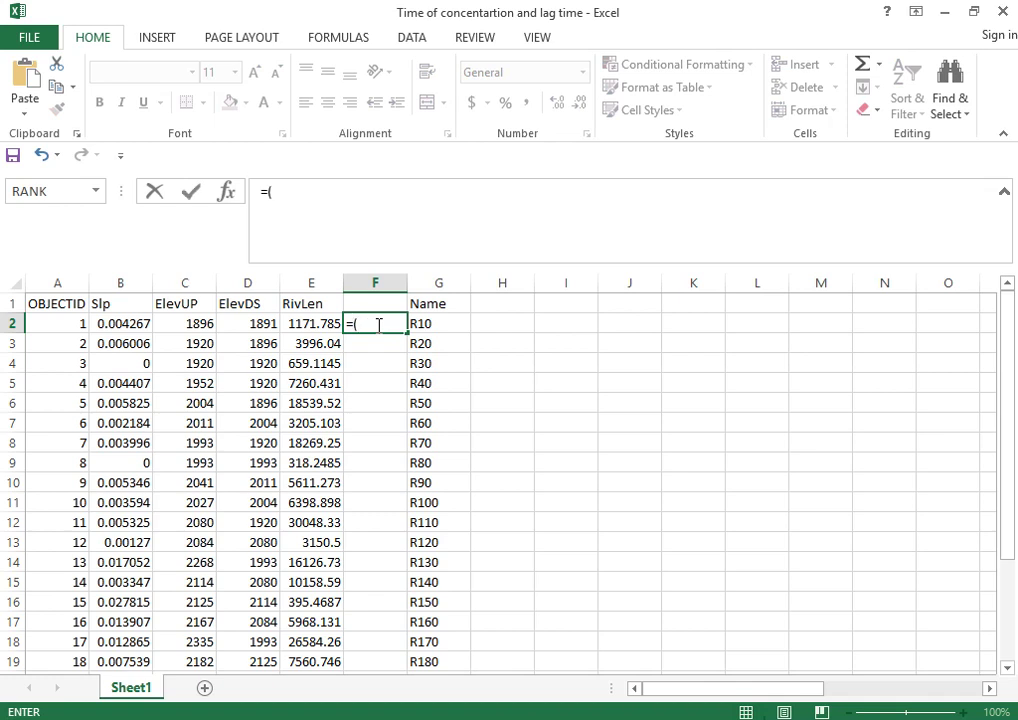
click(203, 323)
text(-)
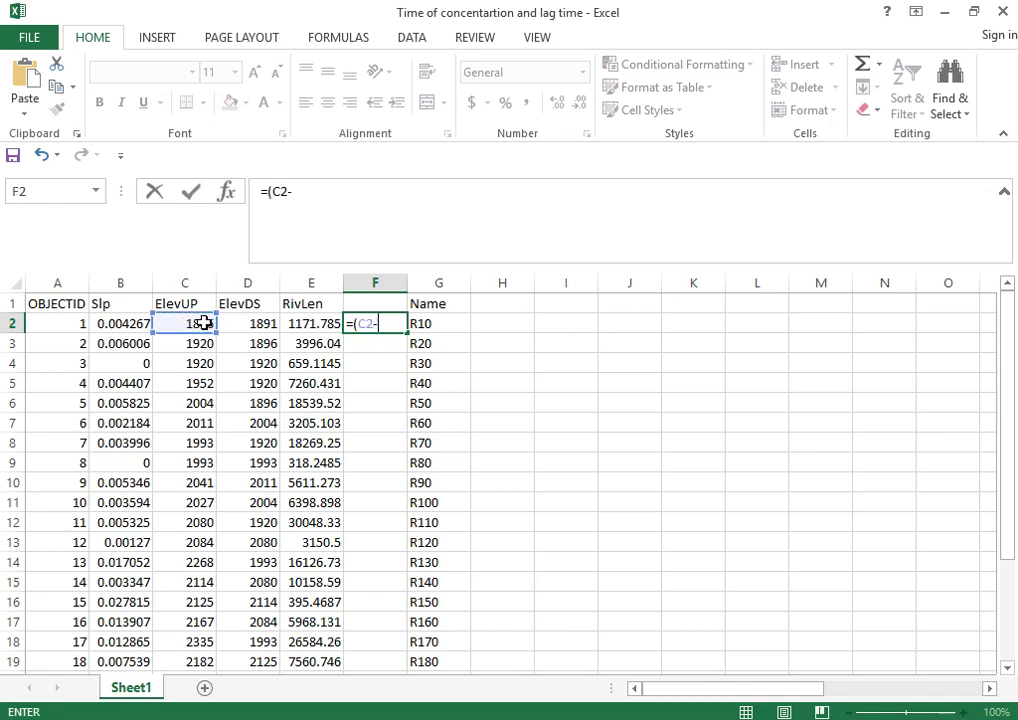
click(261, 325)
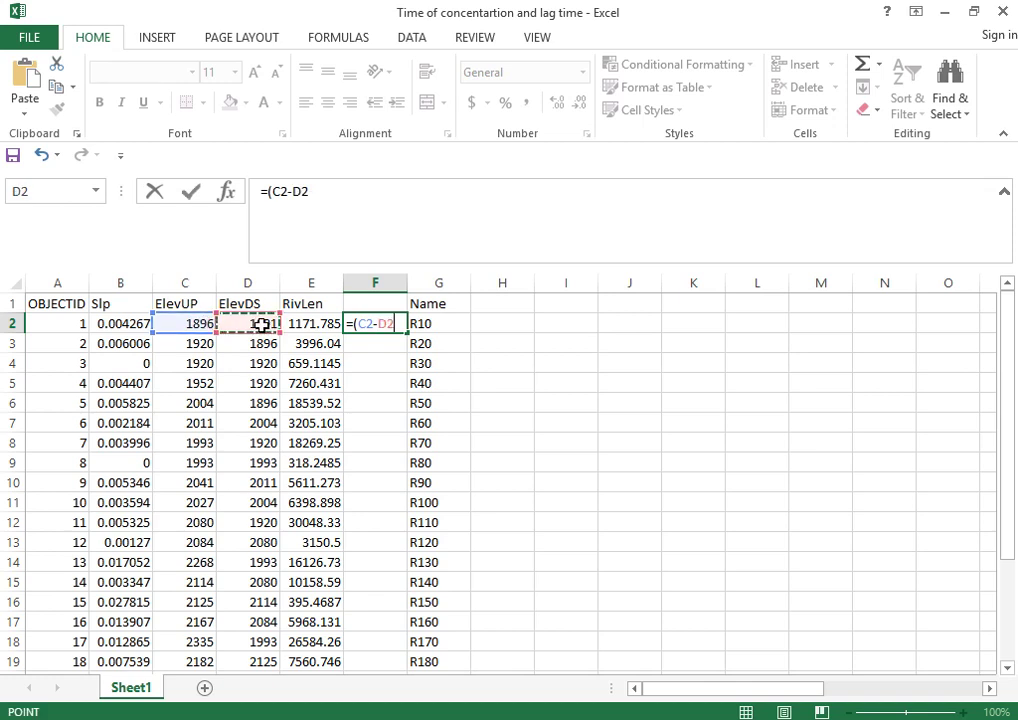
text())
click(301, 323)
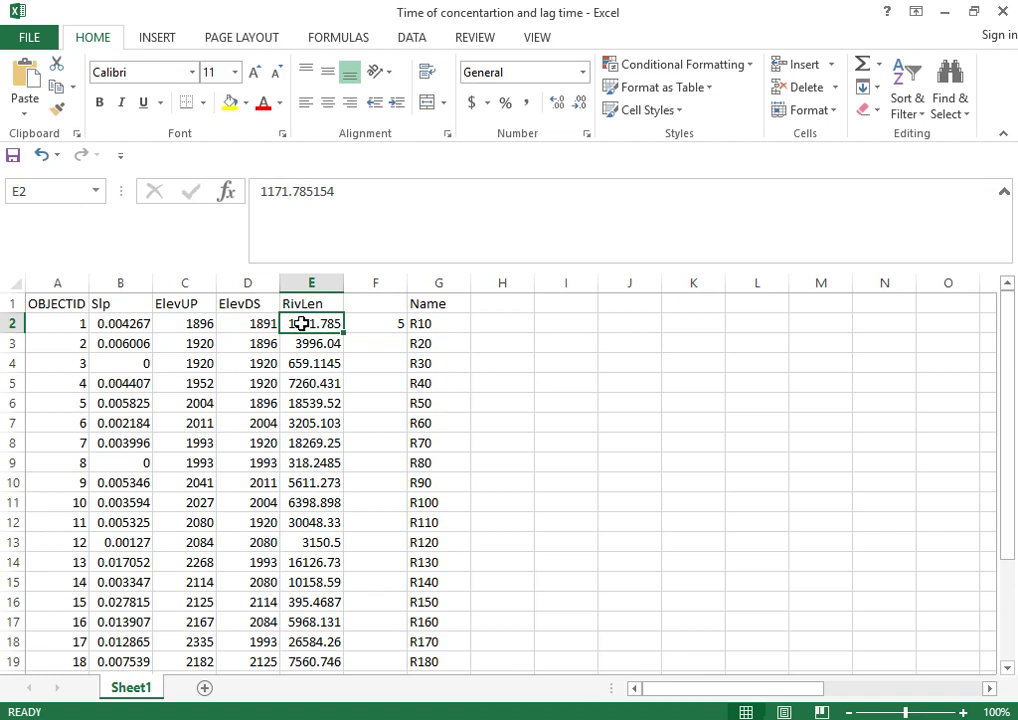
double_click(385, 325)
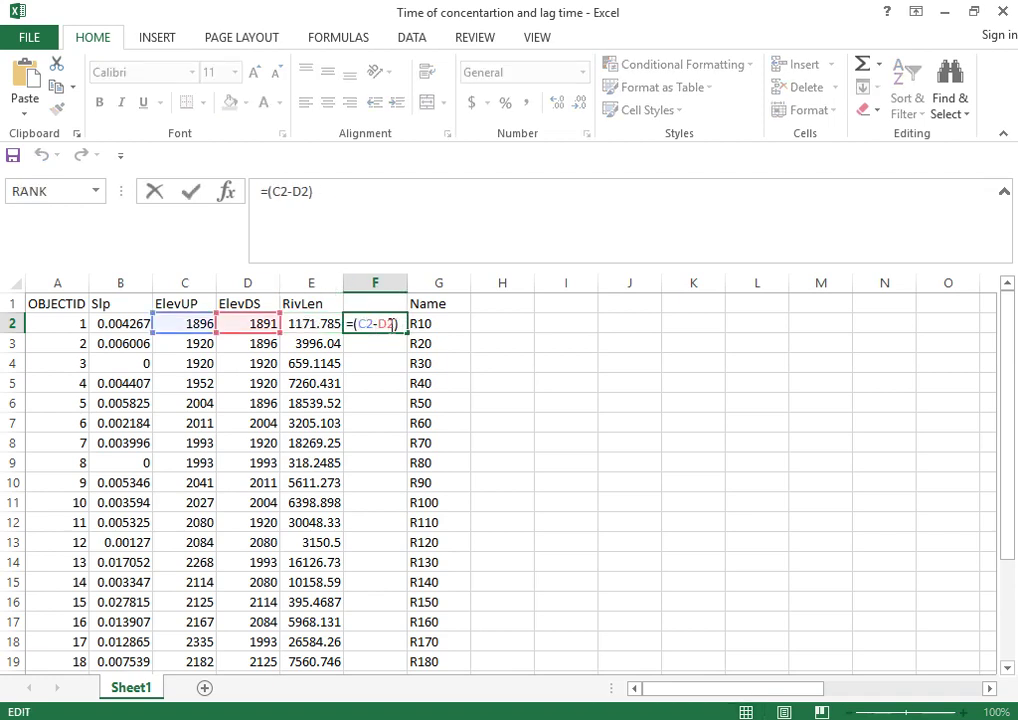
text(/)
click(311, 322)
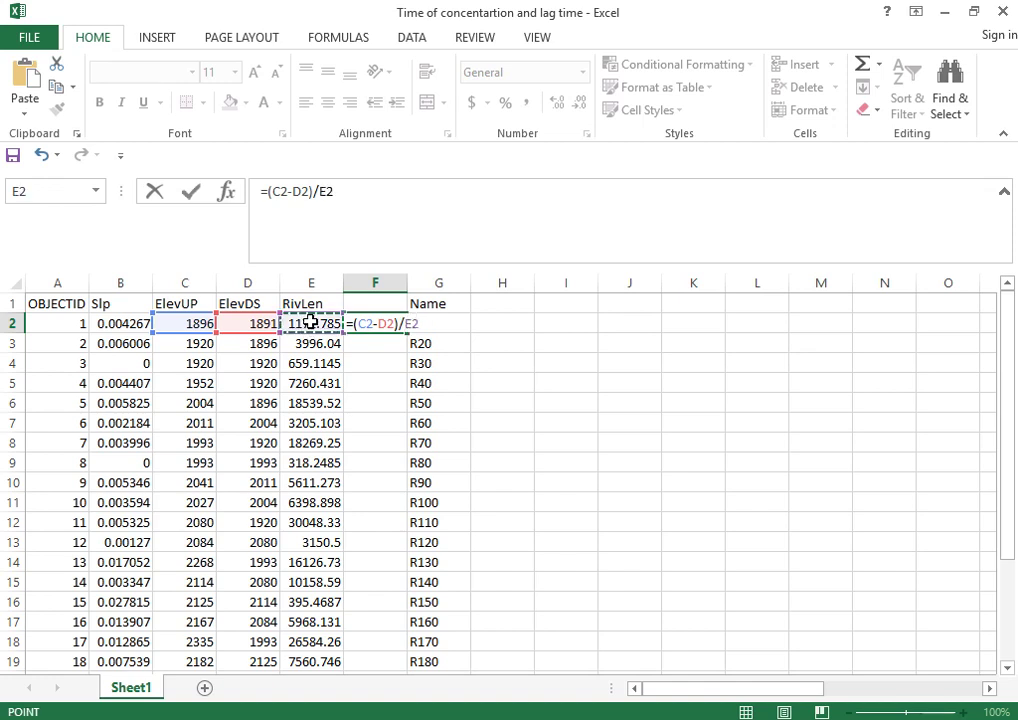
key(Return)
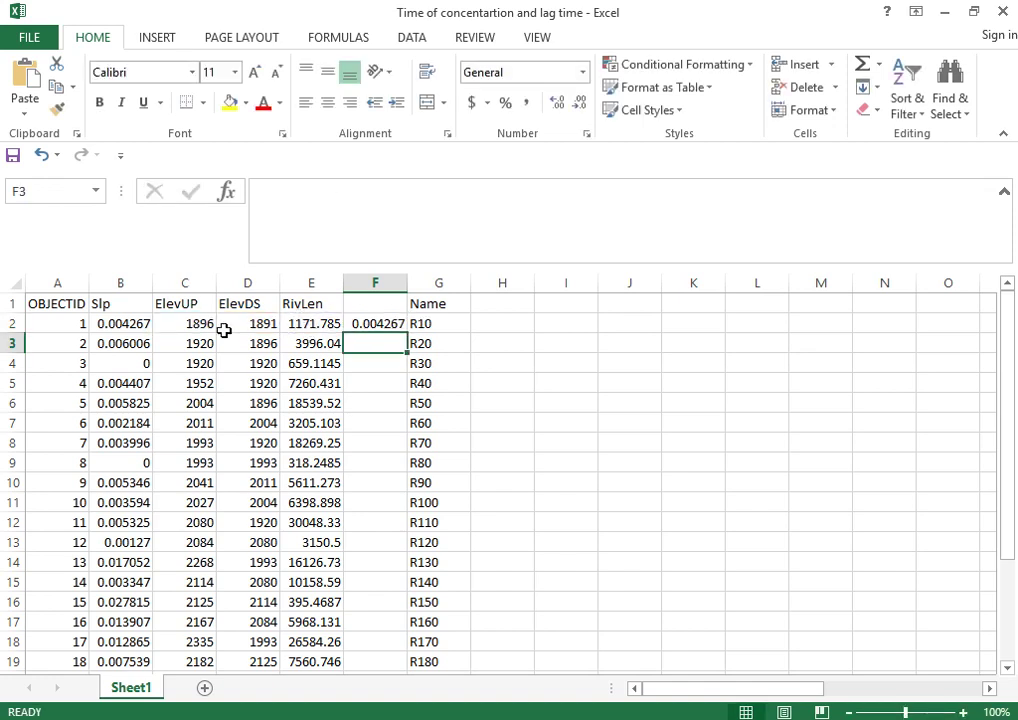
Fill the slope formula from F2 down for all reaches and compare the results with the Slp column
click(118, 324)
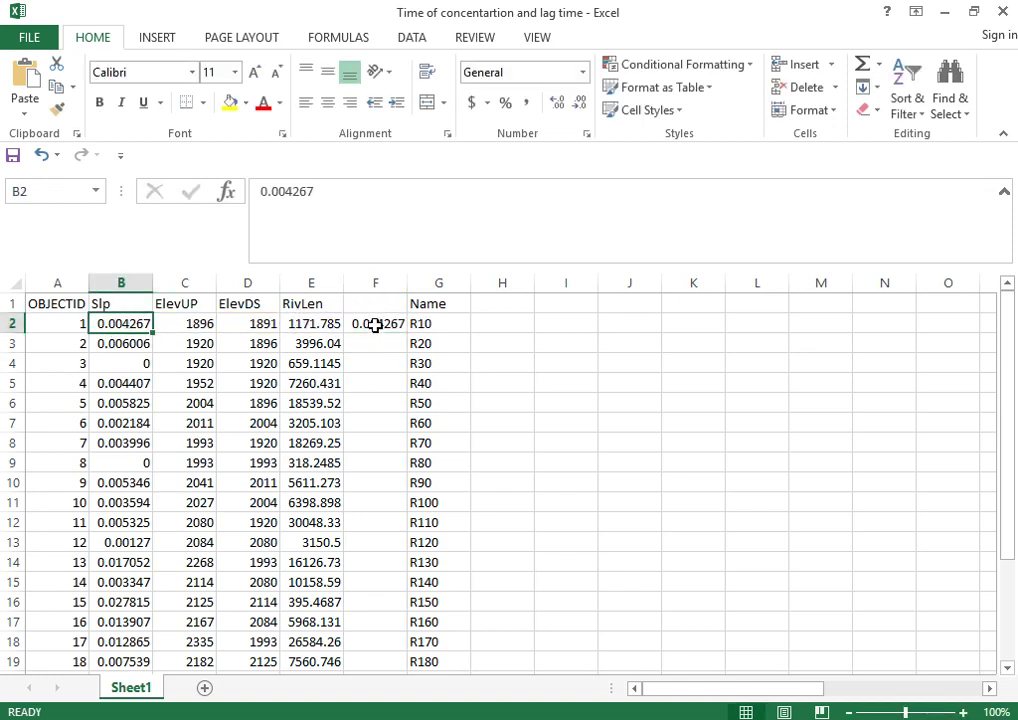
click(375, 324)
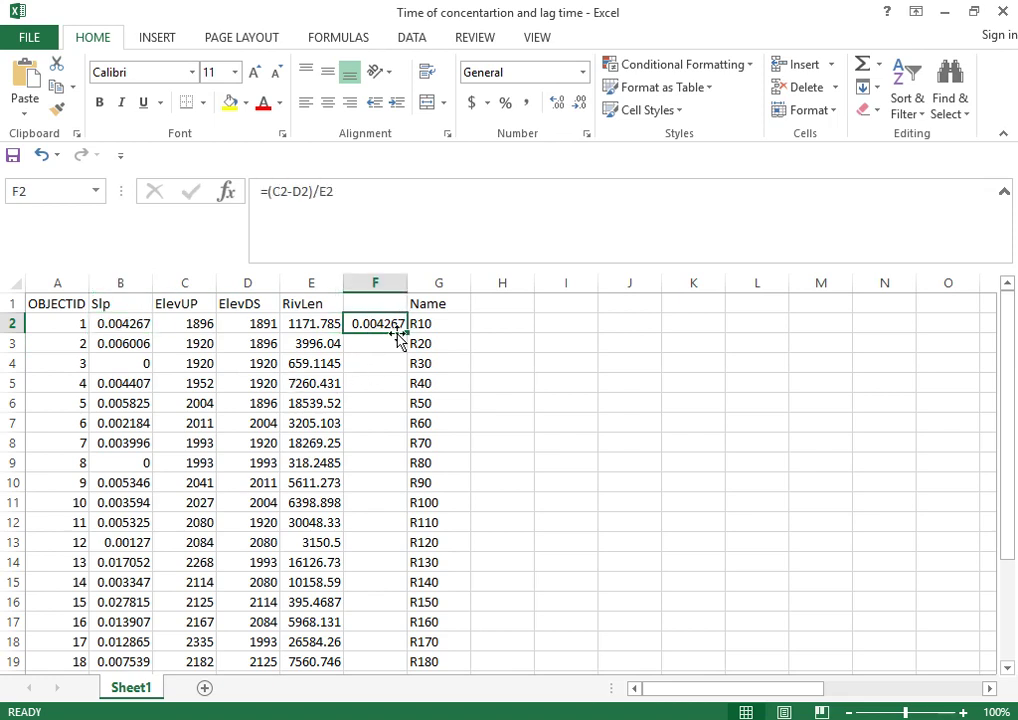
double_click(405, 333)
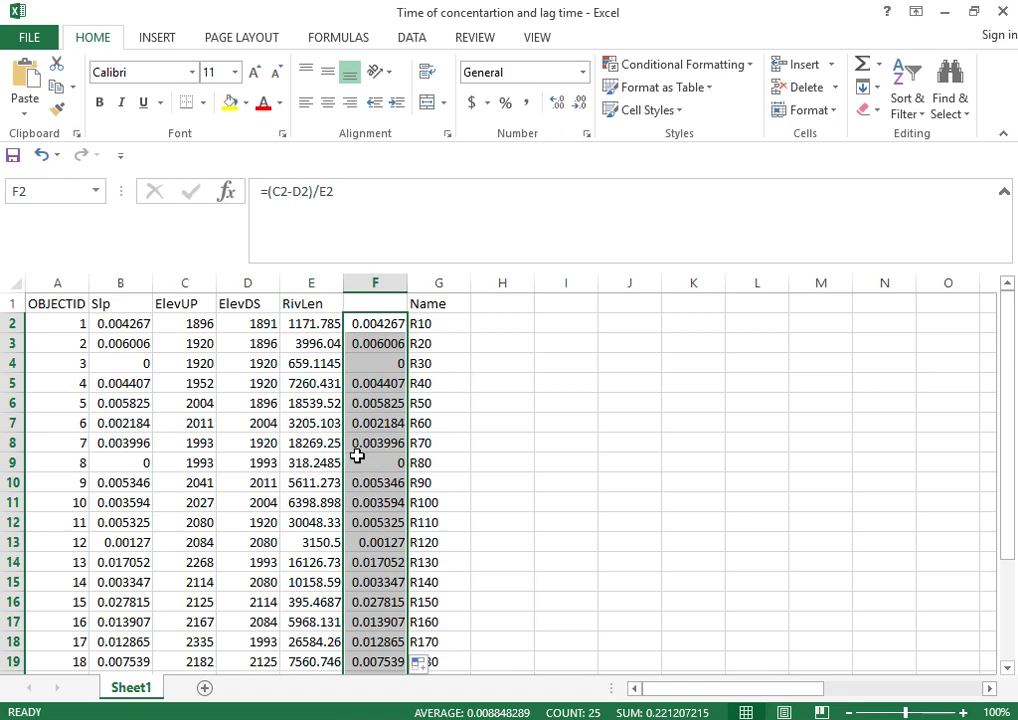
click(382, 307)
click(103, 283)
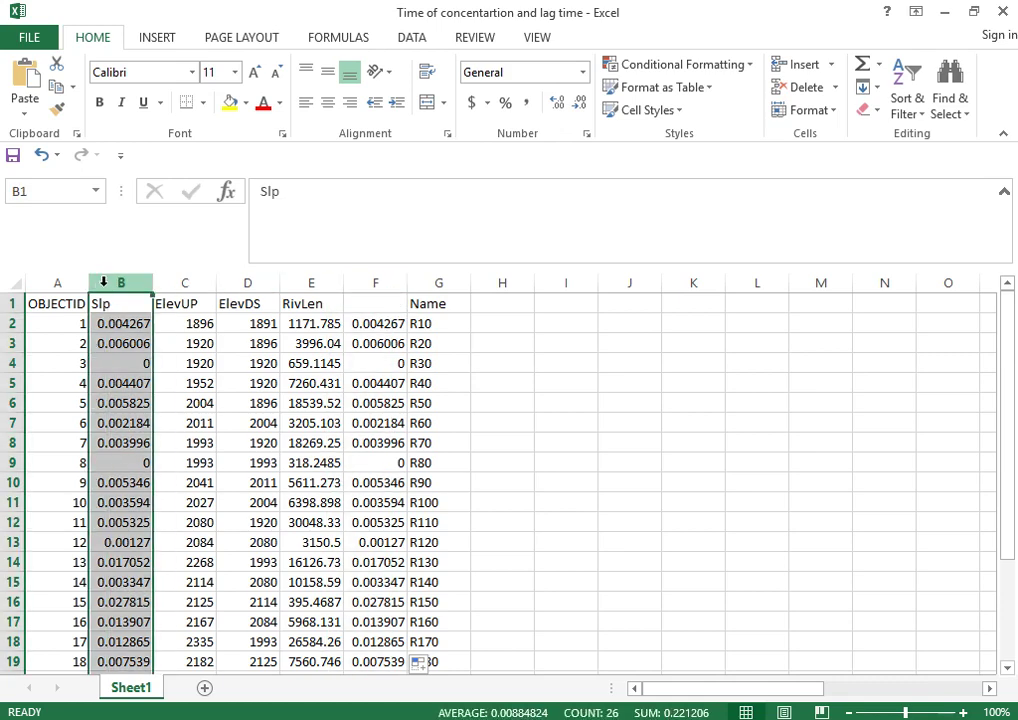
Delete the calculated slope column F next to RivLen
click(371, 283)
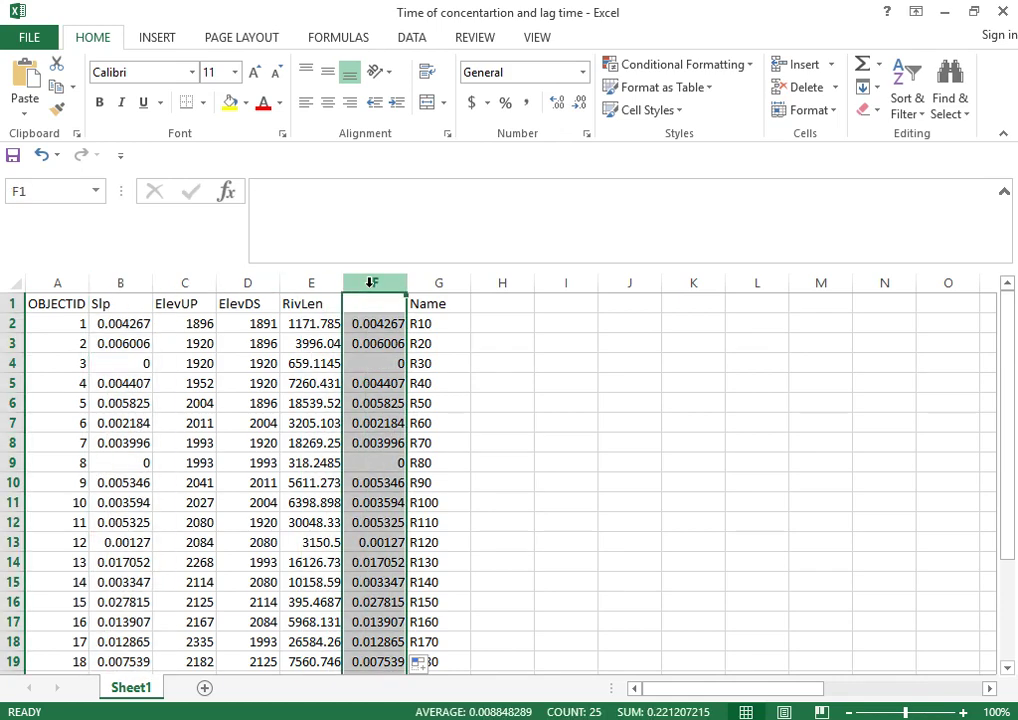
right_click(371, 283)
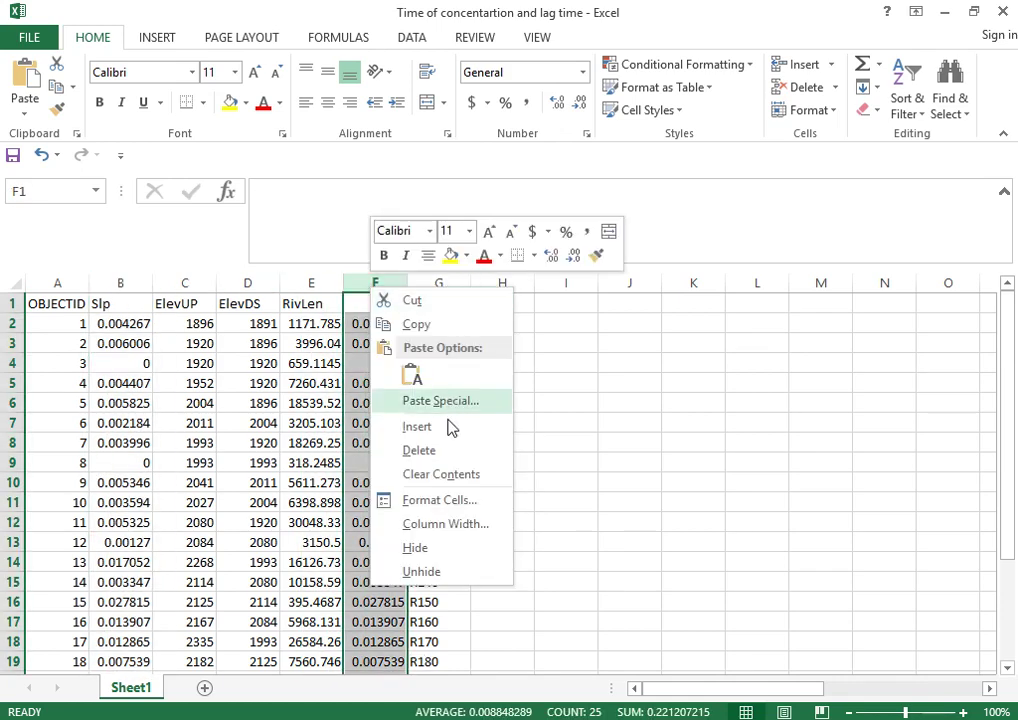
click(438, 451)
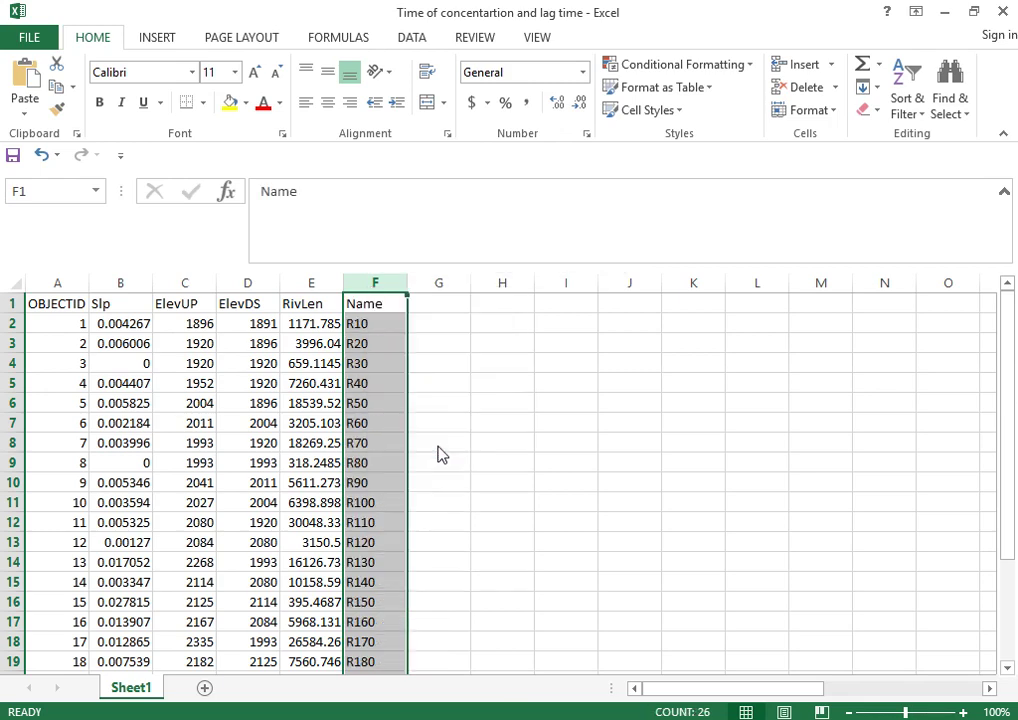
click(480, 323)
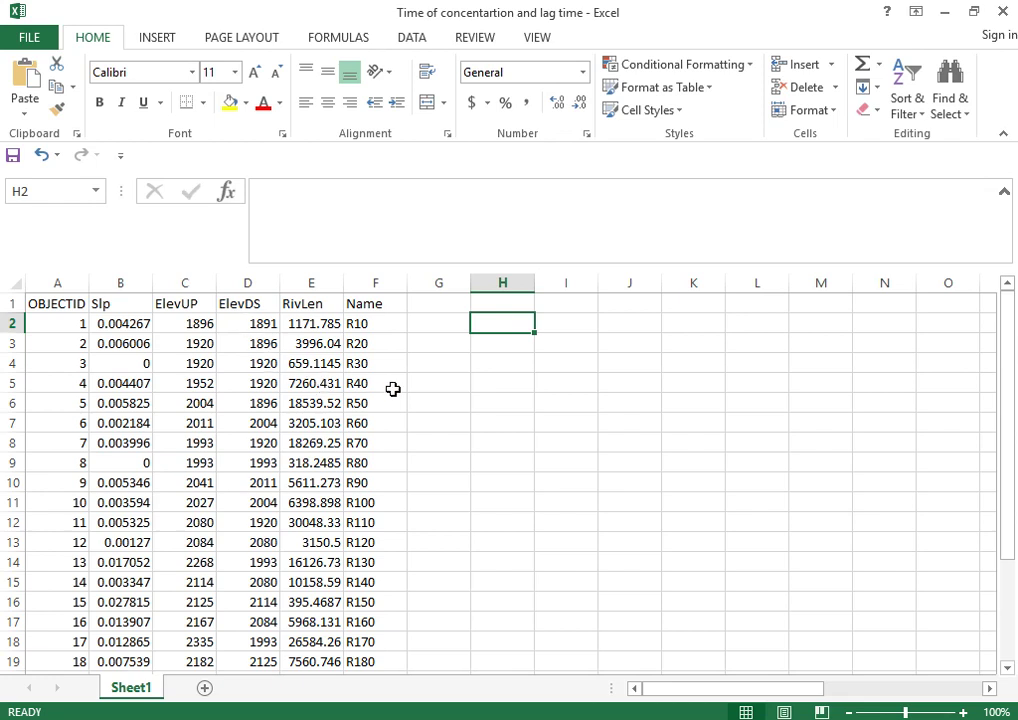
Check the Slp and RivLen headers and add the column header "Tc (hr)" in cell G1
click(127, 308)
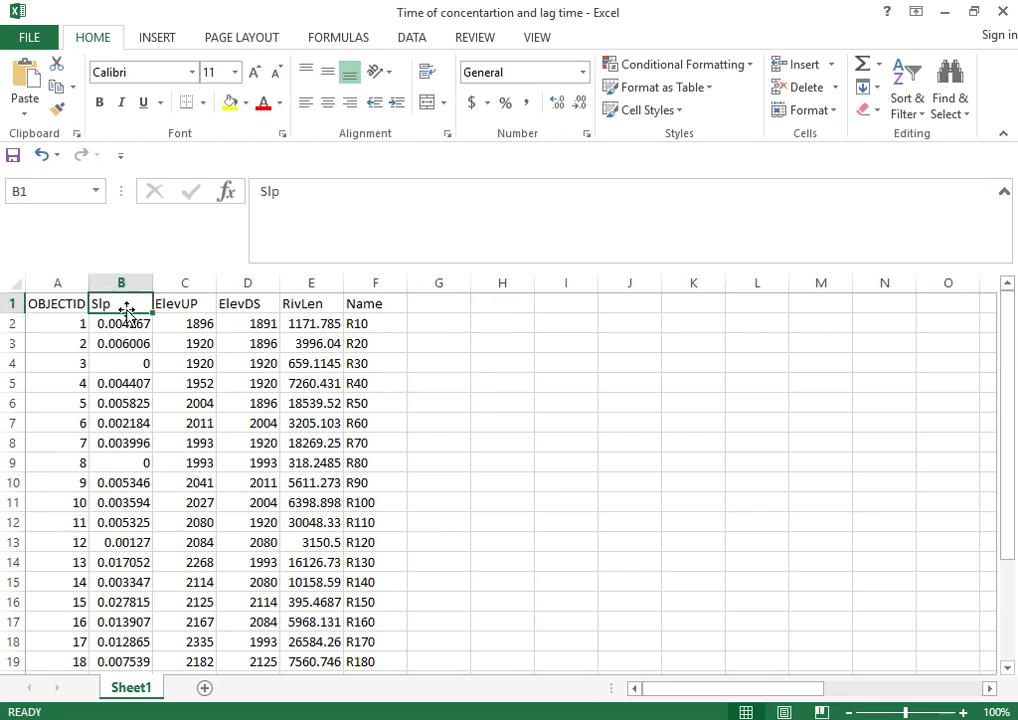
click(322, 303)
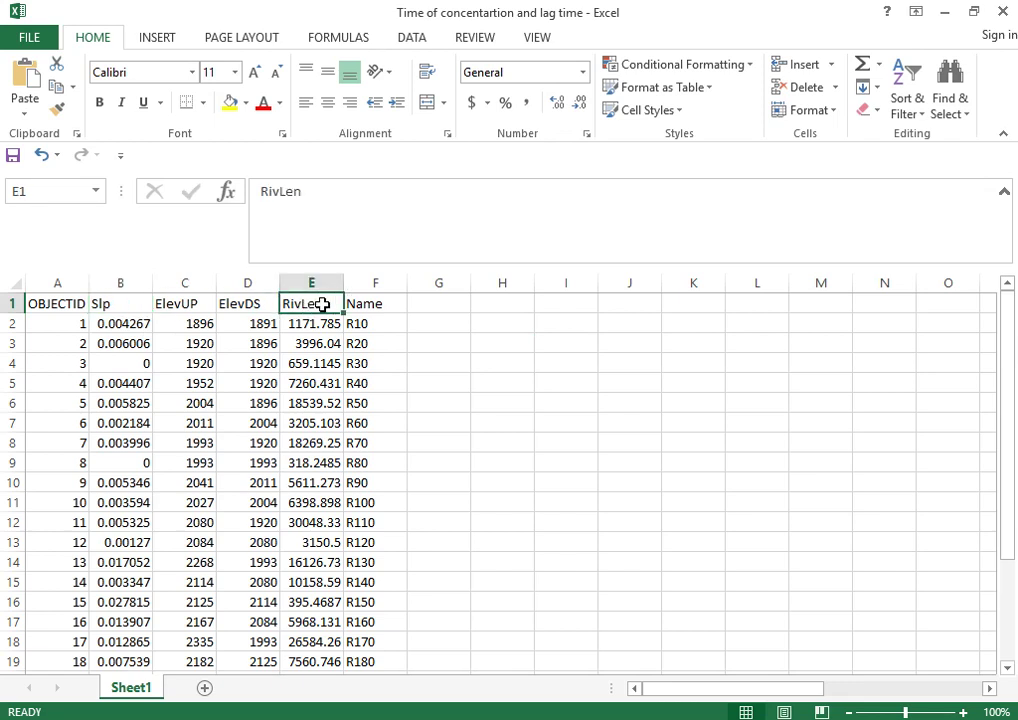
click(448, 303)
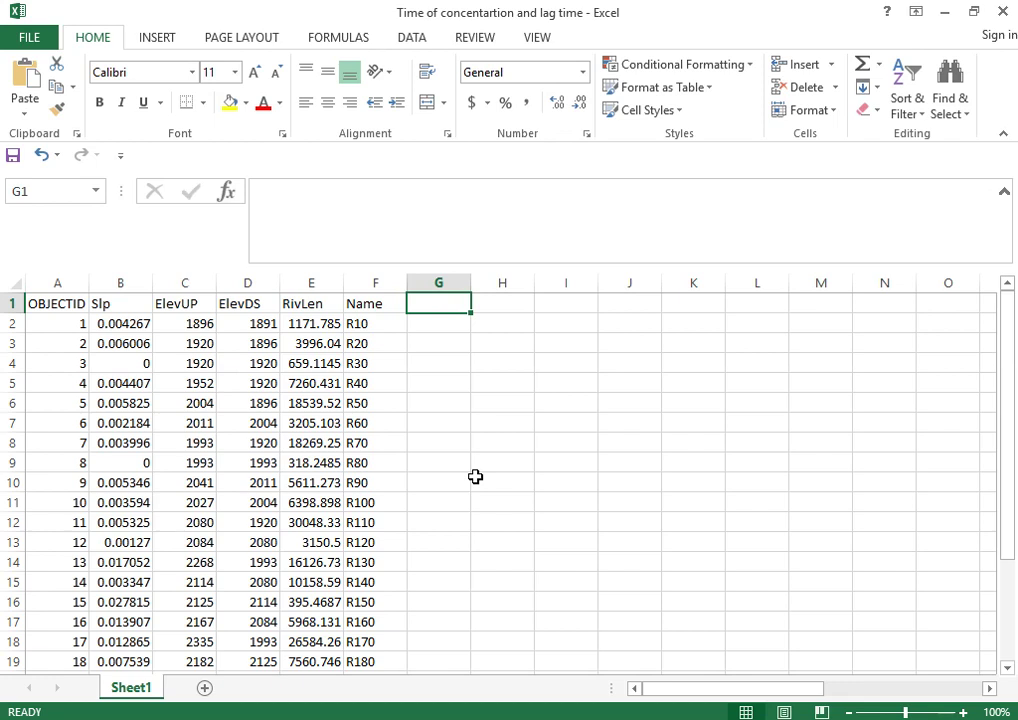
text(Tc)
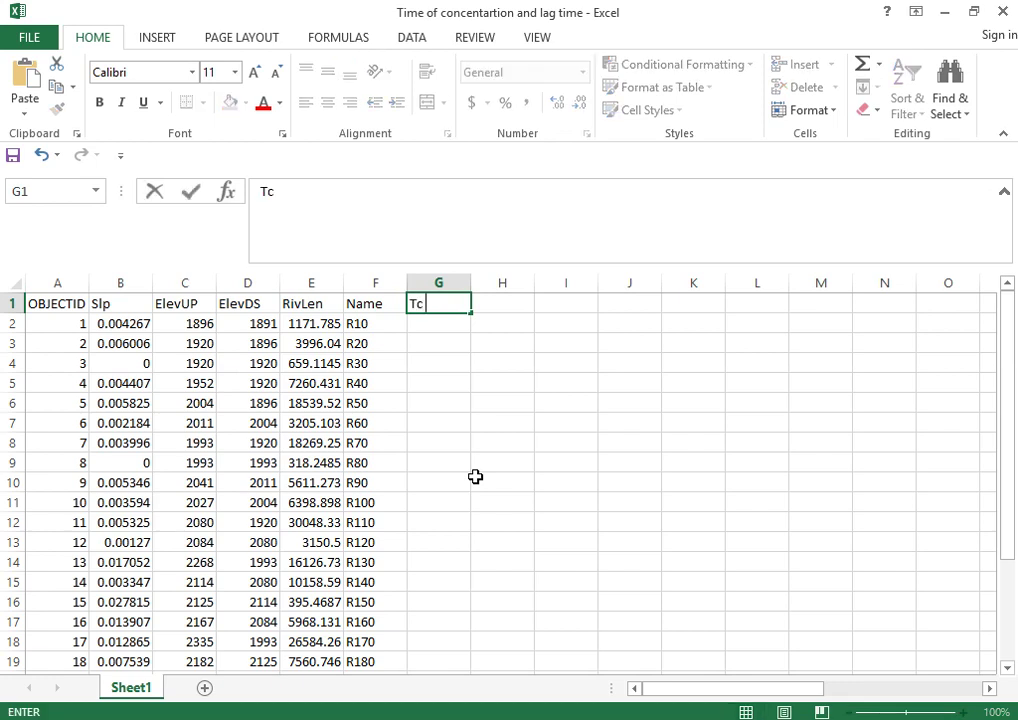
text( (hr))
key(Return)
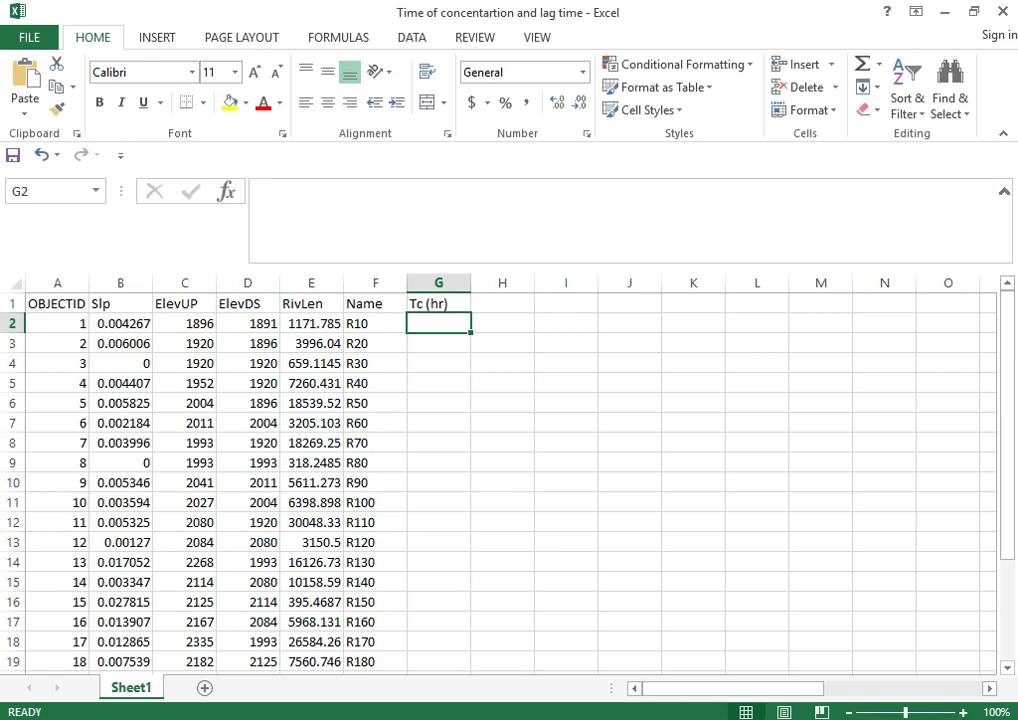
Switch to the PowerPoint presentation, review the Kirpich time of concentration formula on slide 32 and return to Excel
click(375, 636)
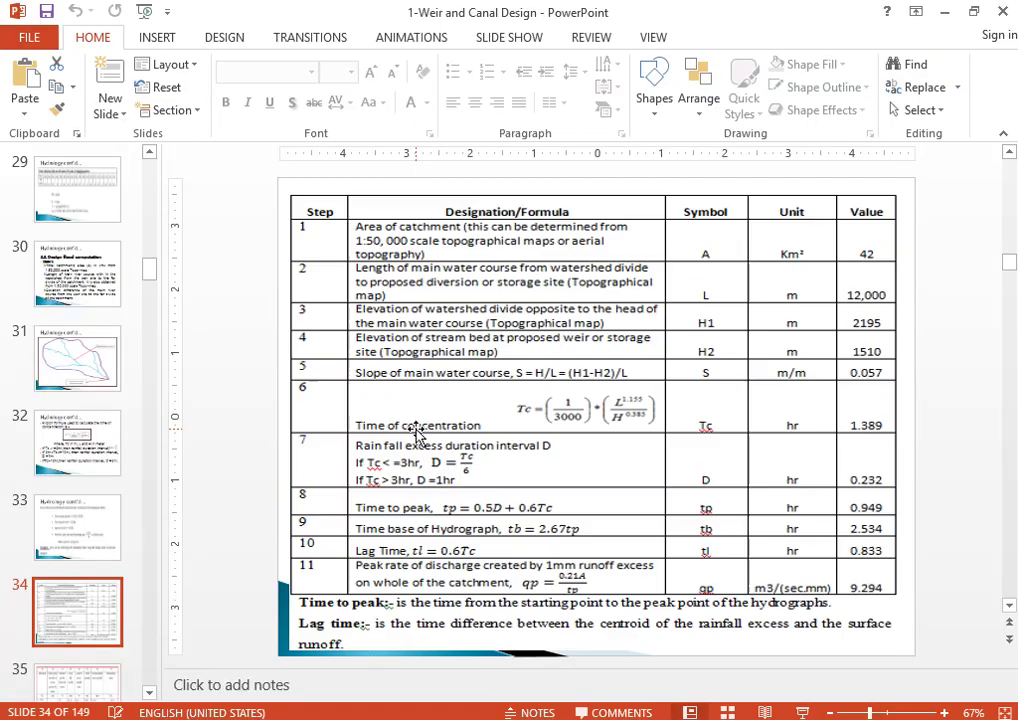
scroll(416, 432, up, 1)
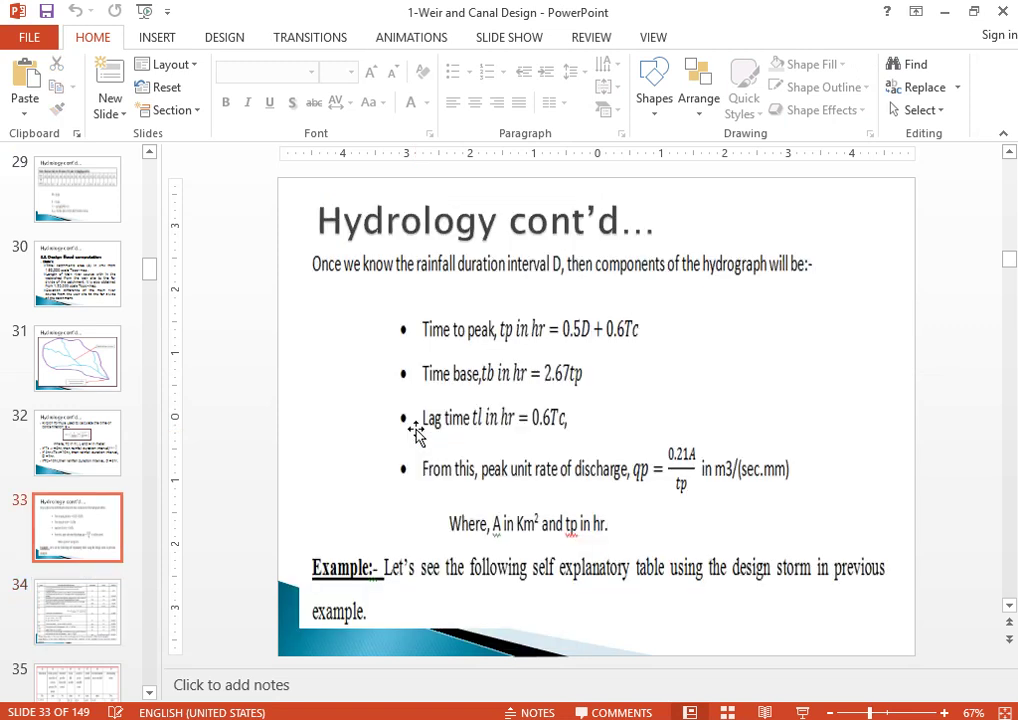
scroll(416, 430, up, 1)
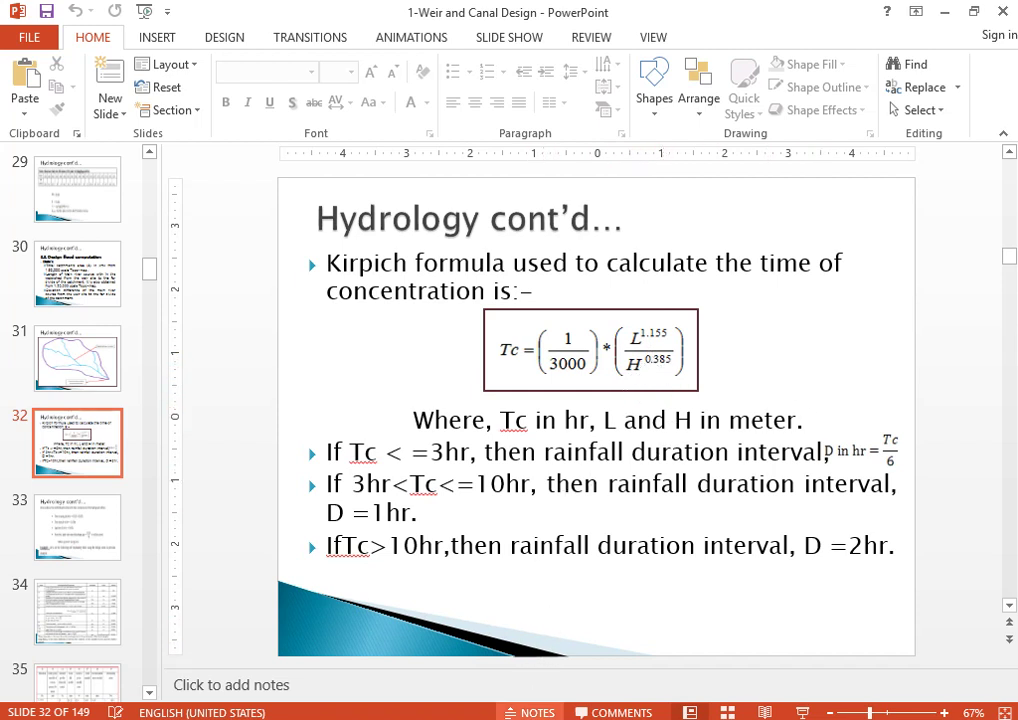
click(518, 700)
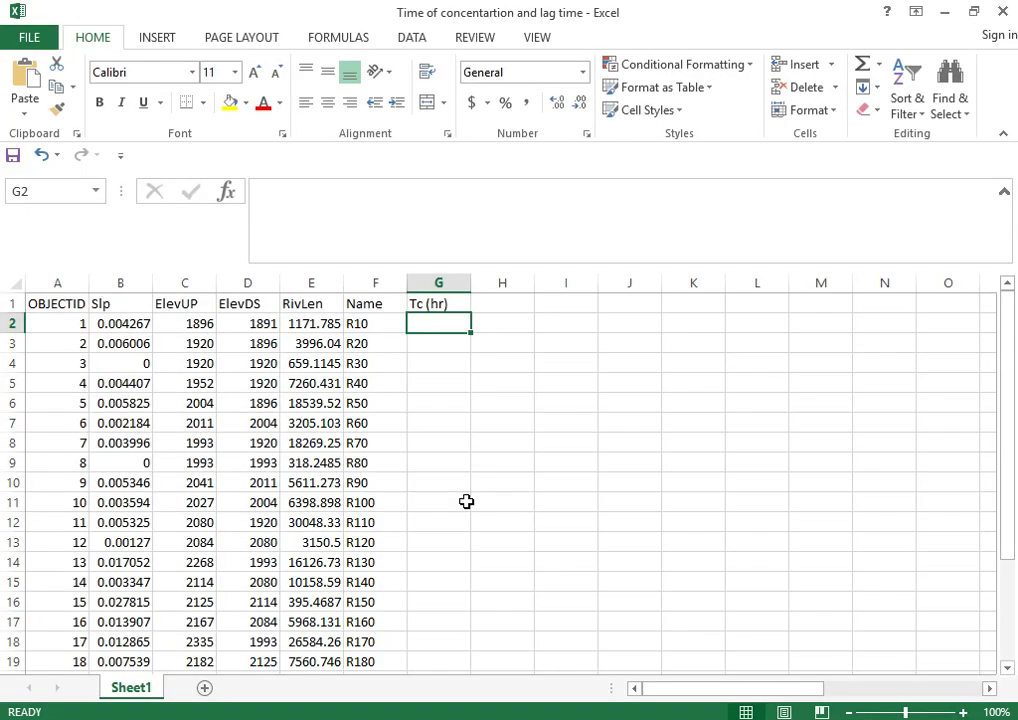
Calculate the first reach's time of concentration in cell G2 with the formula =(1/3000)*((E2/SQRT(B2))^0.77)
text(=)
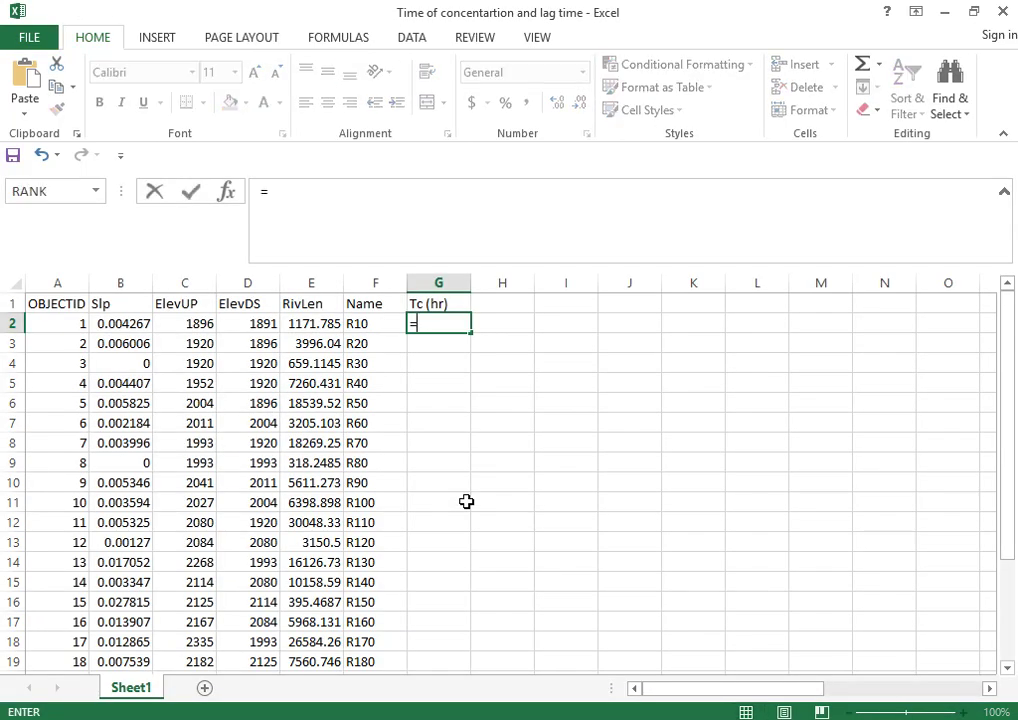
text((1/3000)
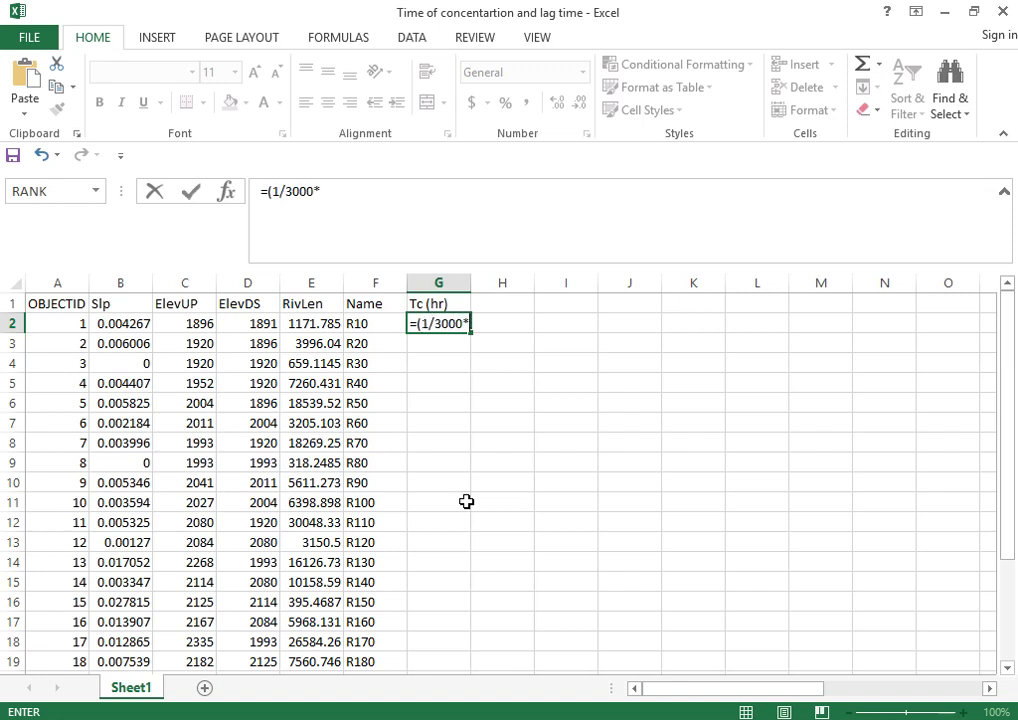
text()*)
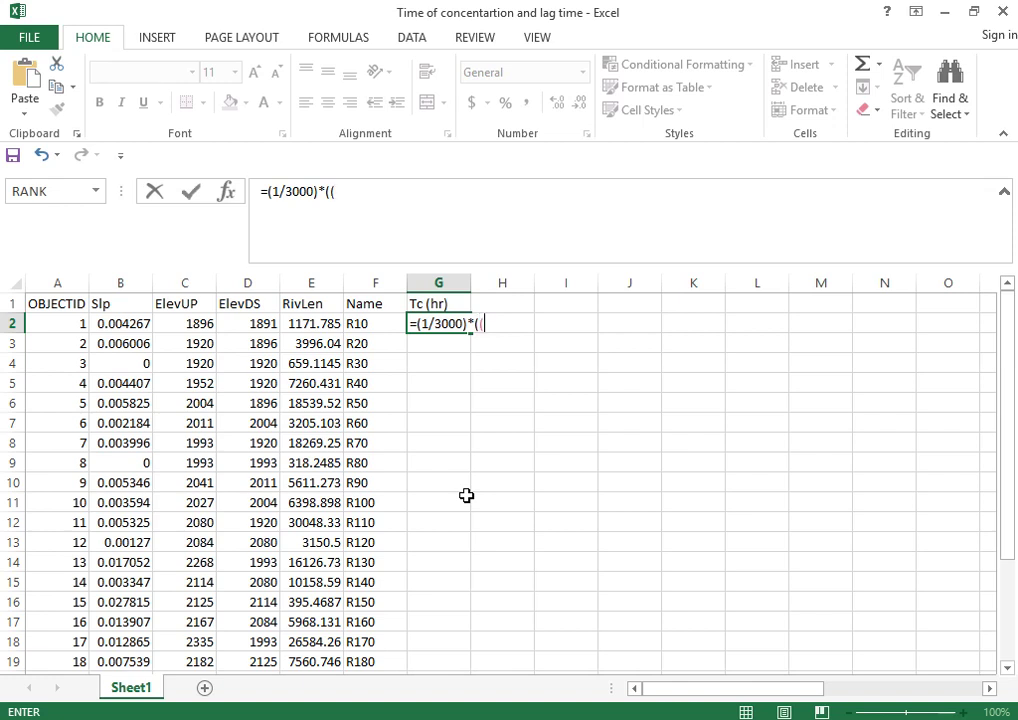
click(311, 322)
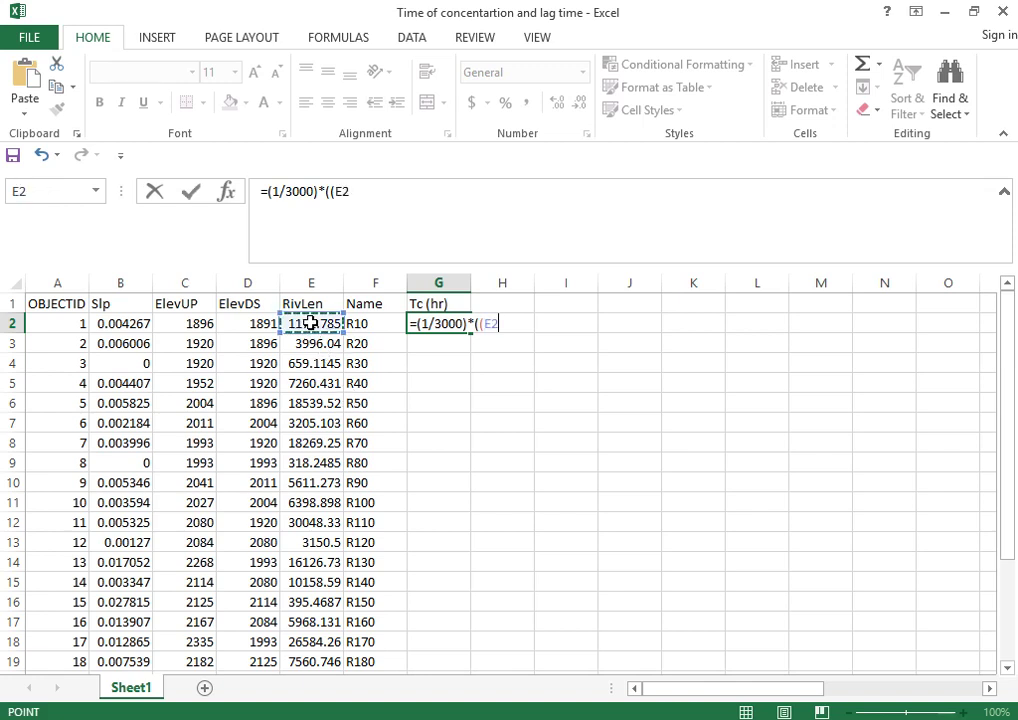
text(/)
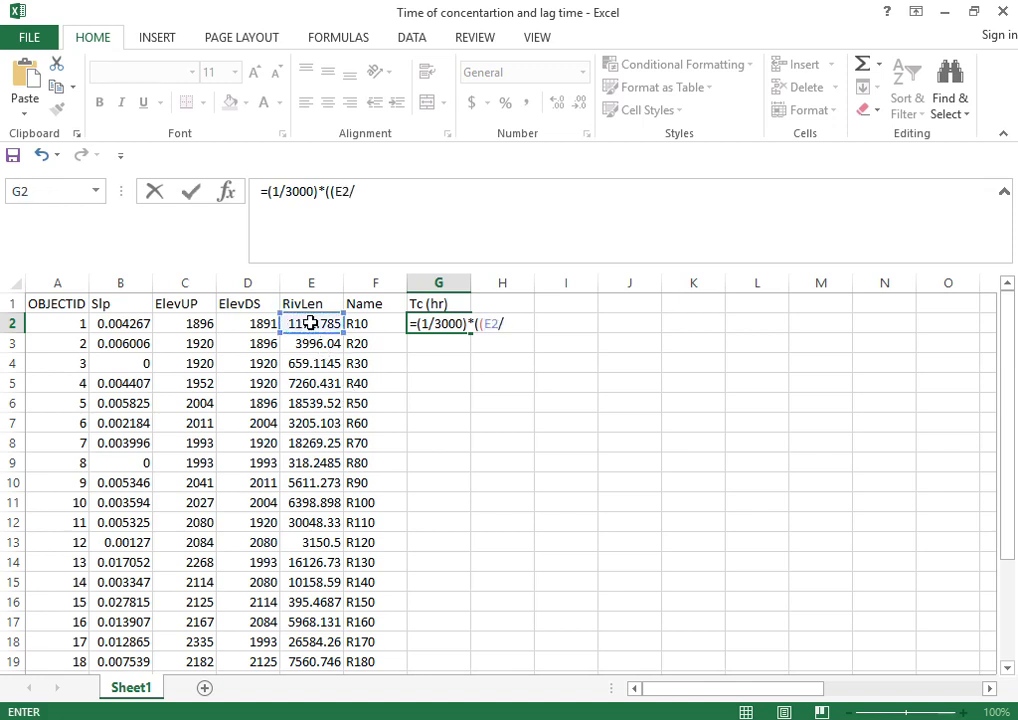
text(sqrt)
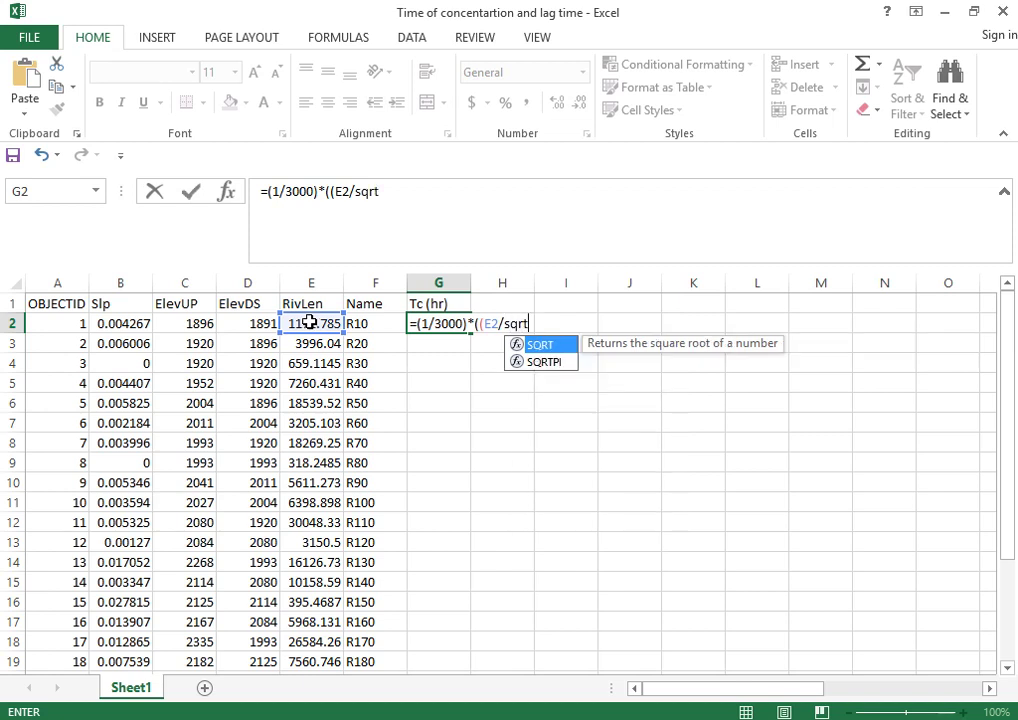
double_click(540, 345)
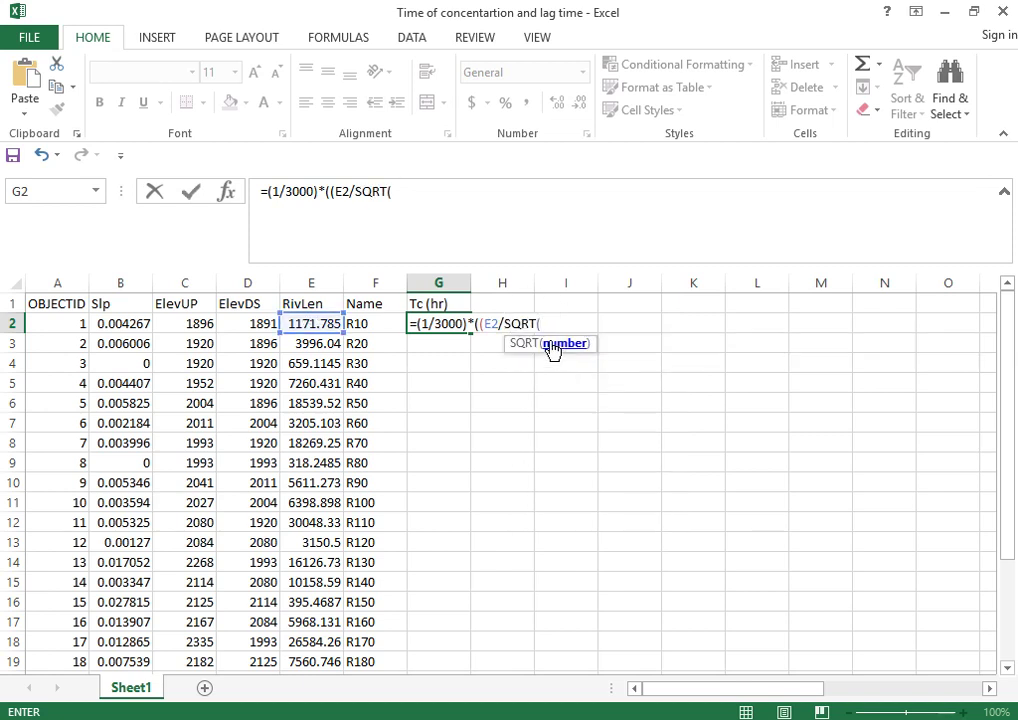
click(130, 324)
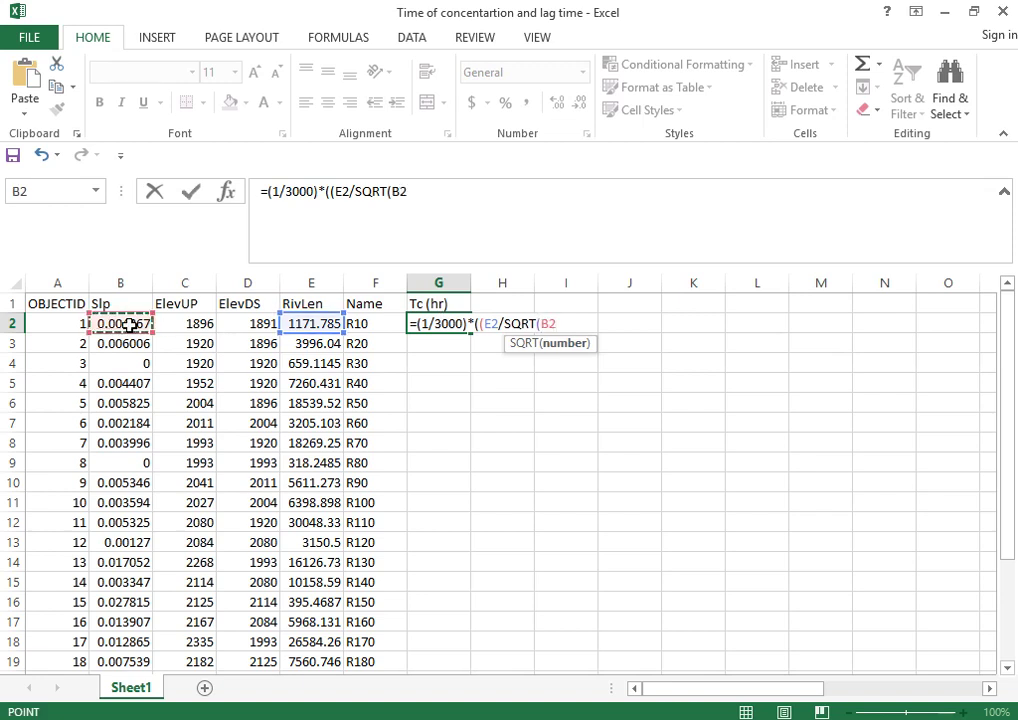
text()))
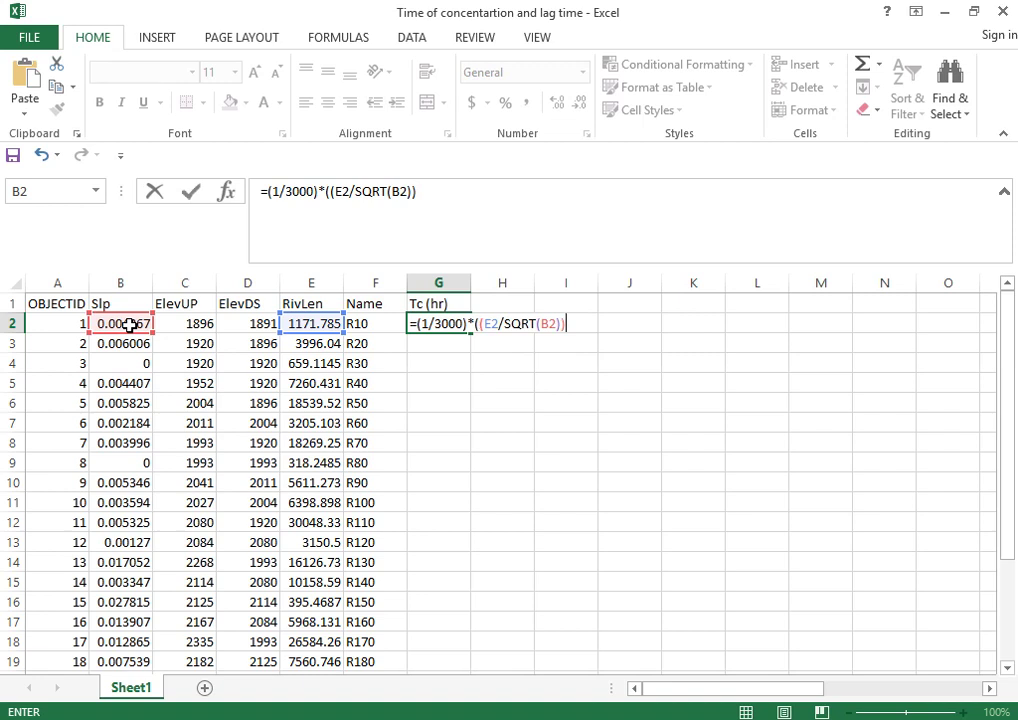
text(^0.77)
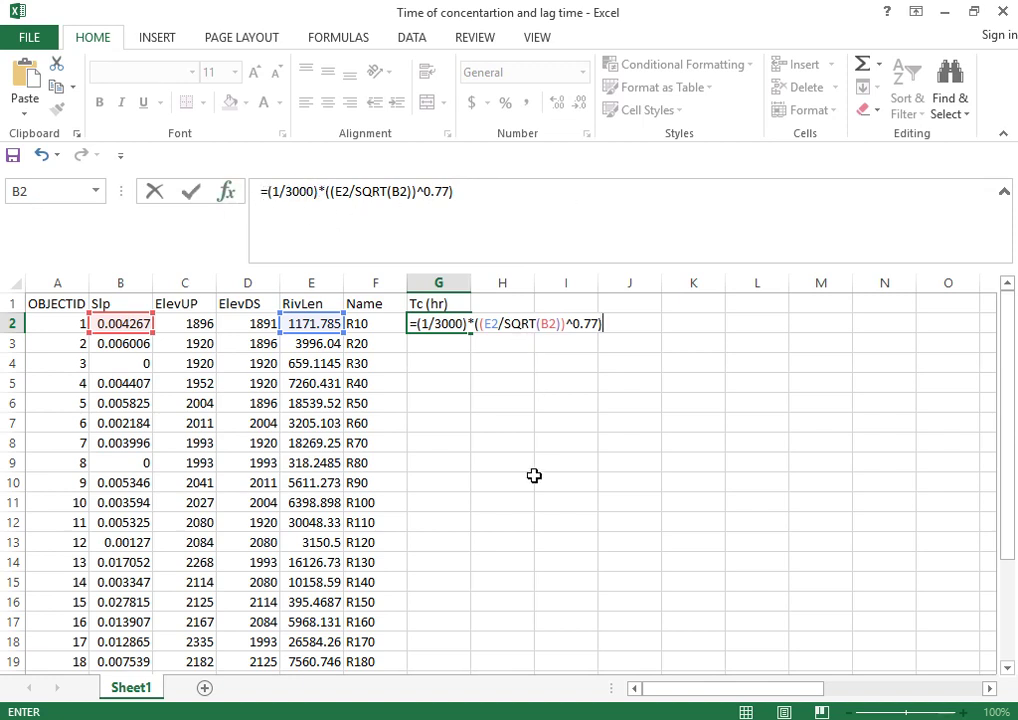
key(Return)
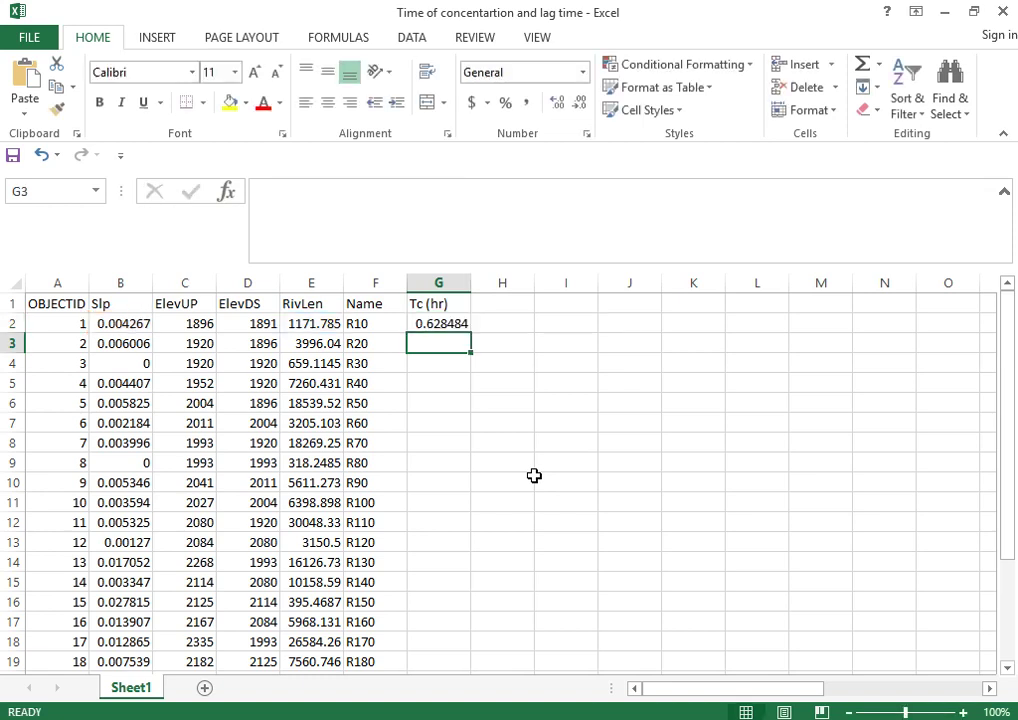
Fill the Tc formula from G2 down for all reaches and autofit the width of column G
click(441, 323)
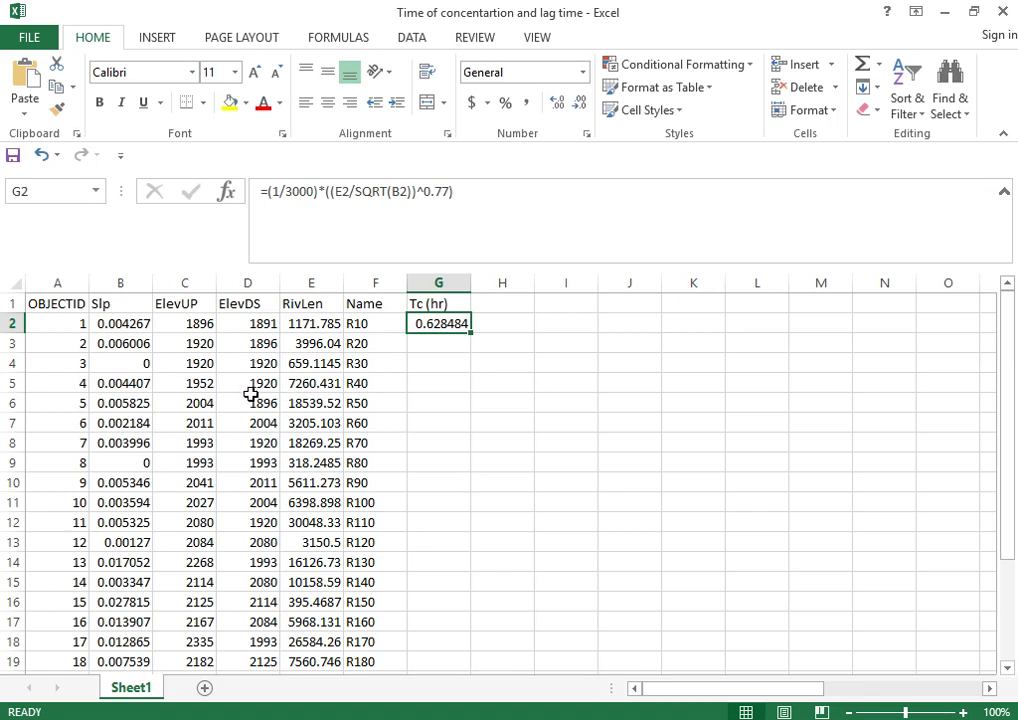
click(186, 323)
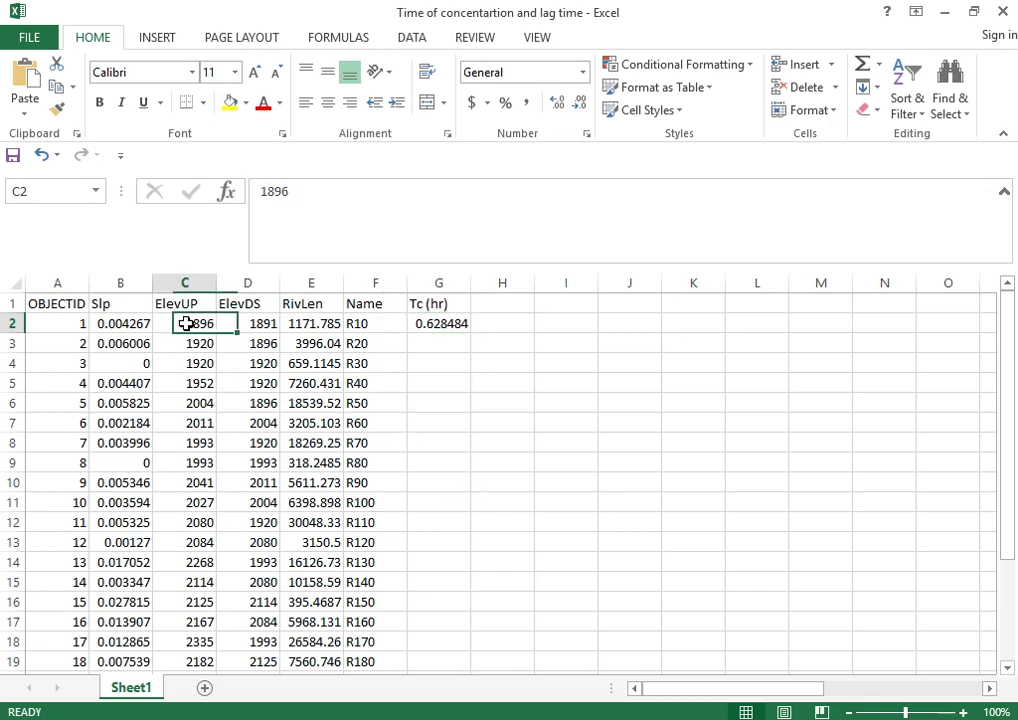
click(248, 324)
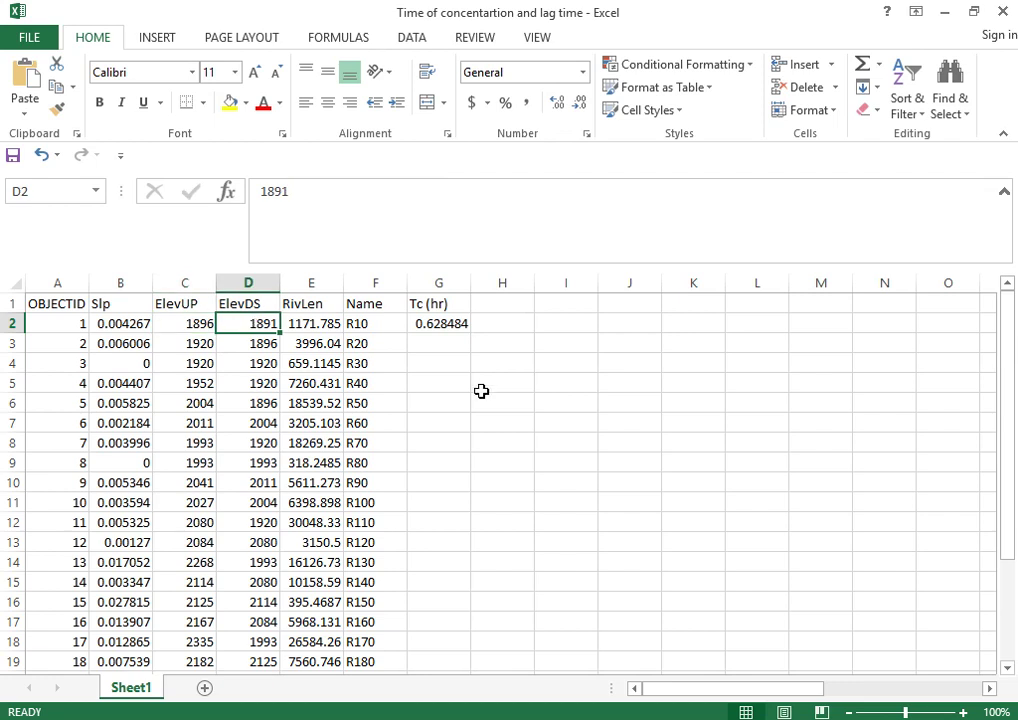
click(428, 327)
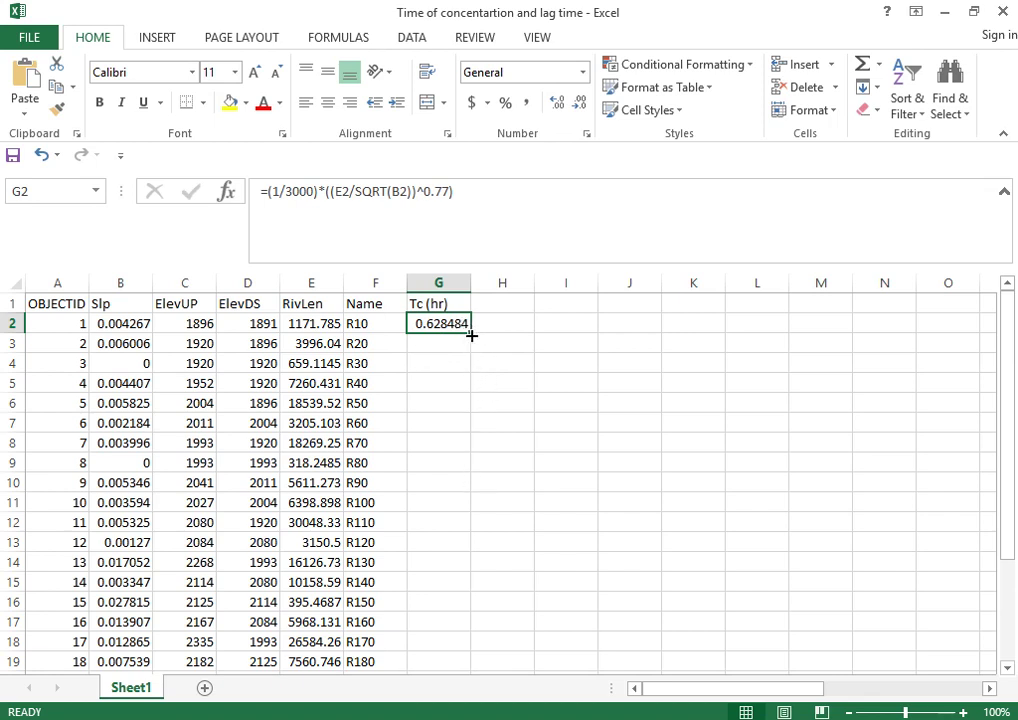
double_click(470, 332)
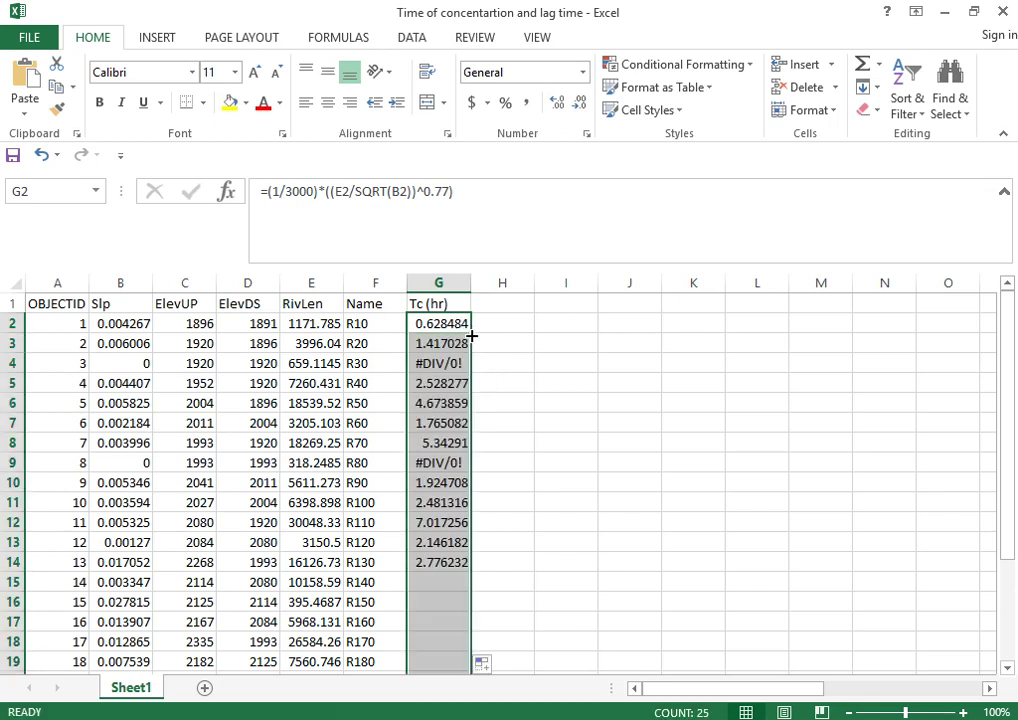
double_click(471, 283)
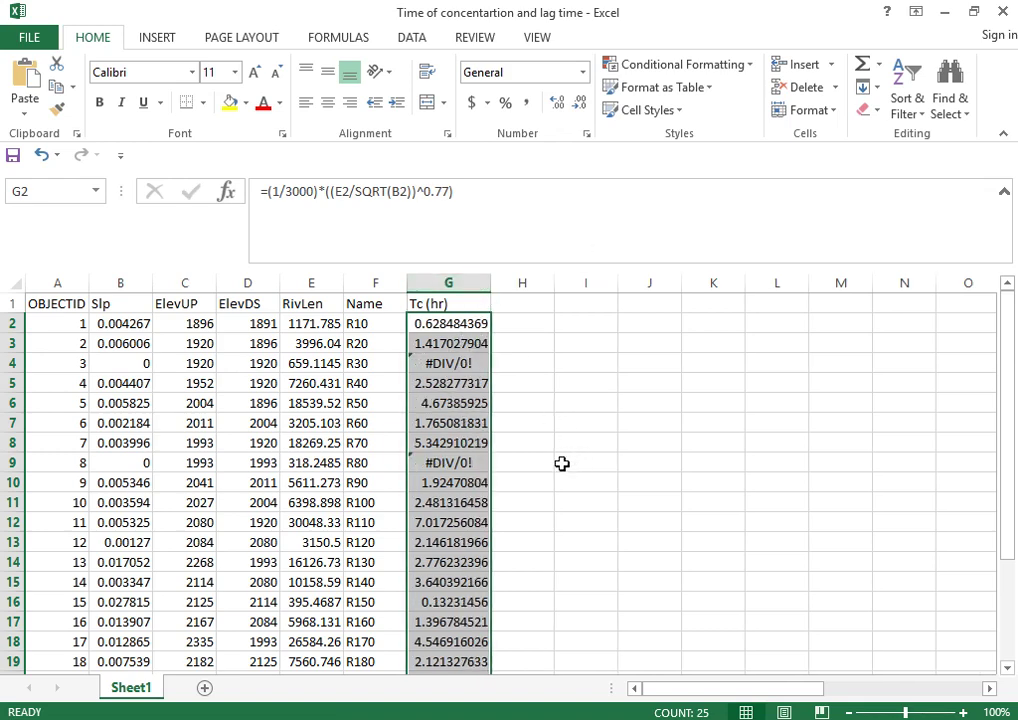
Inspect the Tc formula in G4 and the Slp values it depends on for reaches R30 and R80
double_click(450, 363)
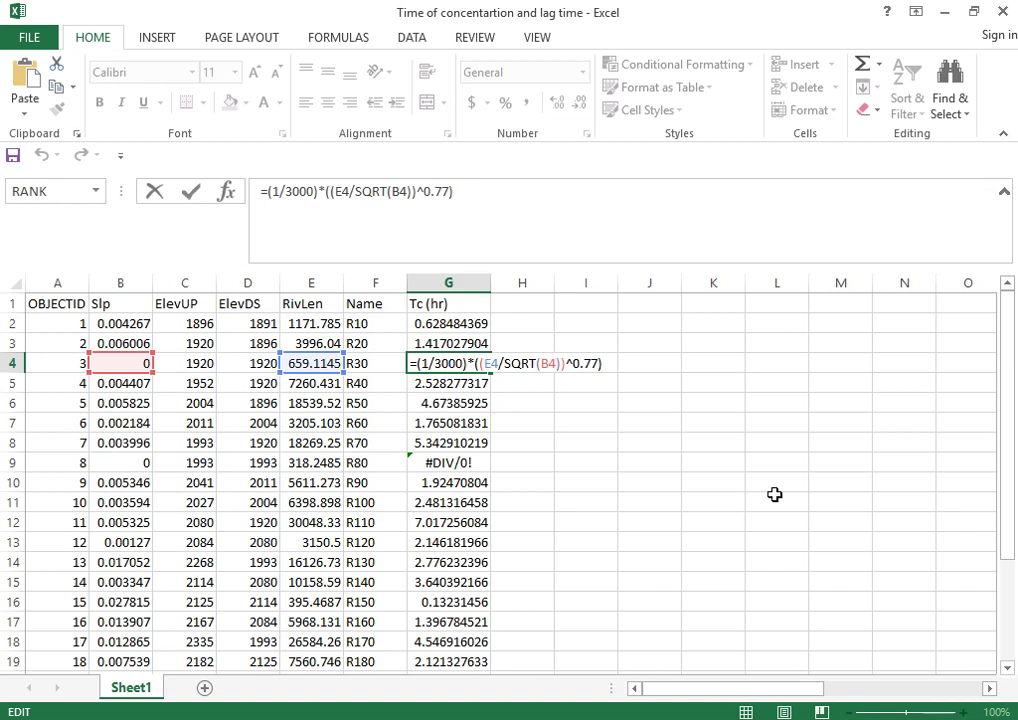
click(130, 459)
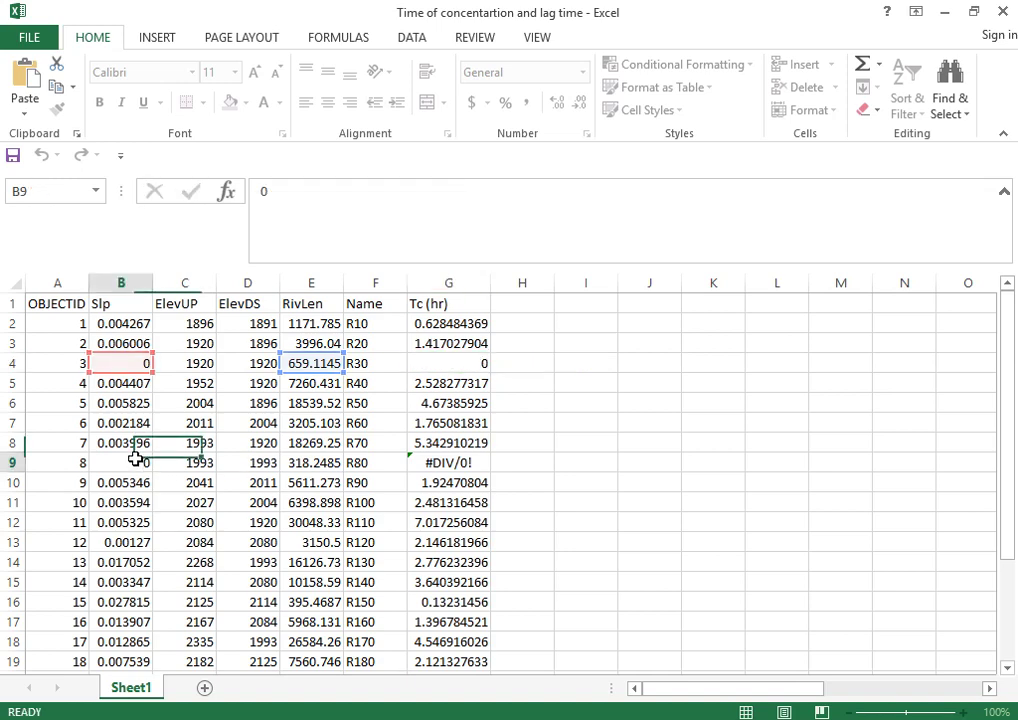
click(139, 364)
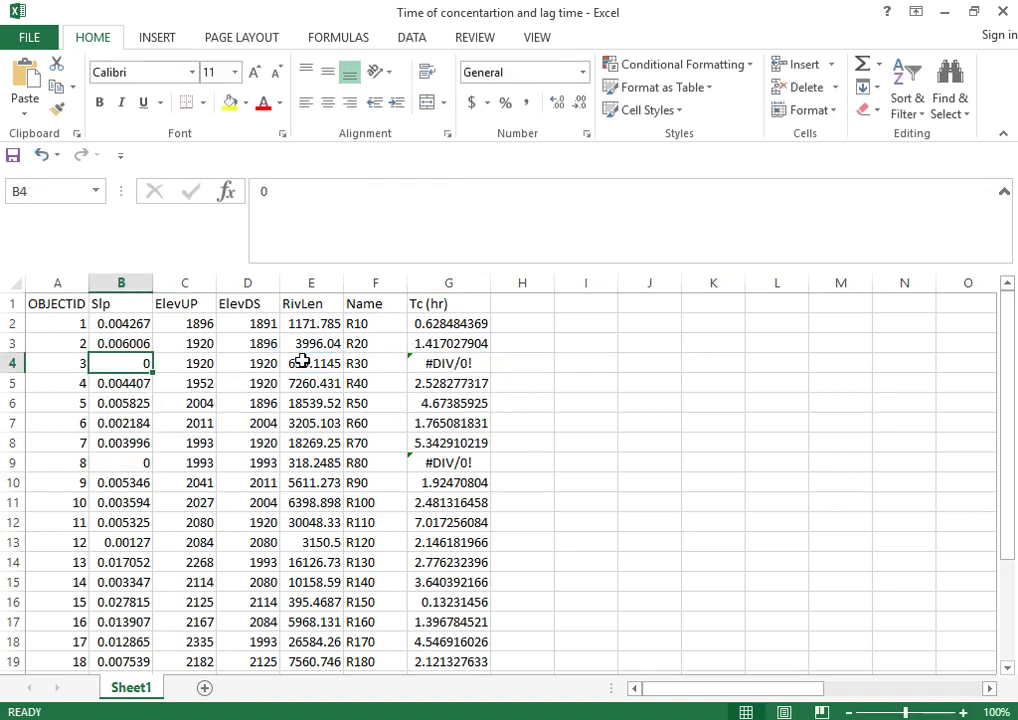
click(375, 363)
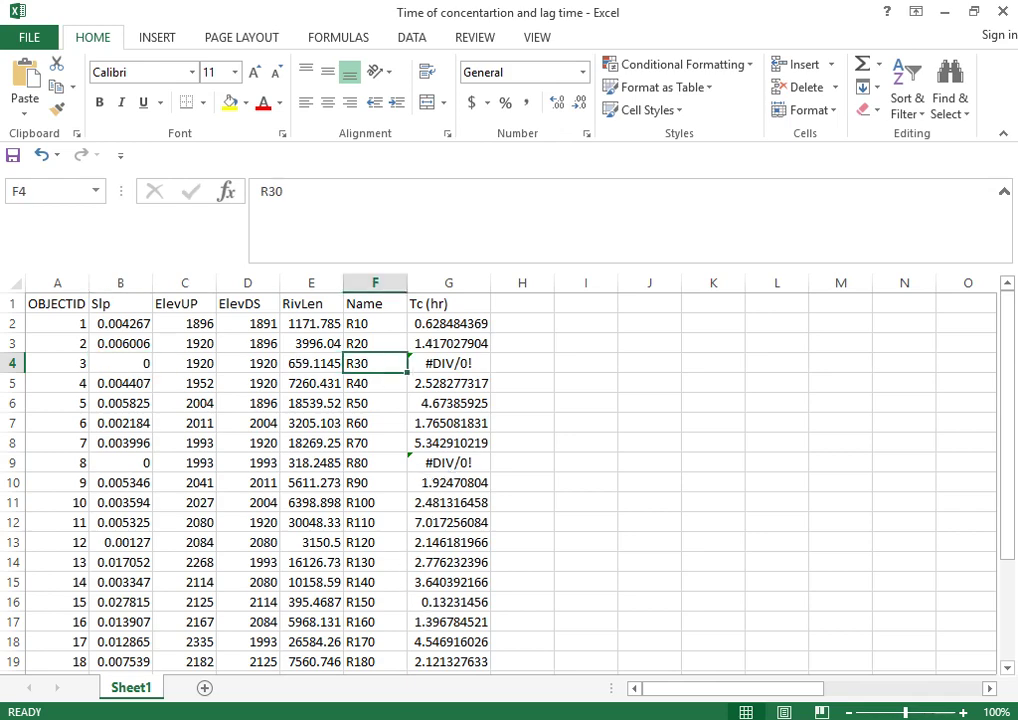
Switch to HEC-HMS, expand reach R30, look through the basin model's reach list and return to Excel
click(392, 664)
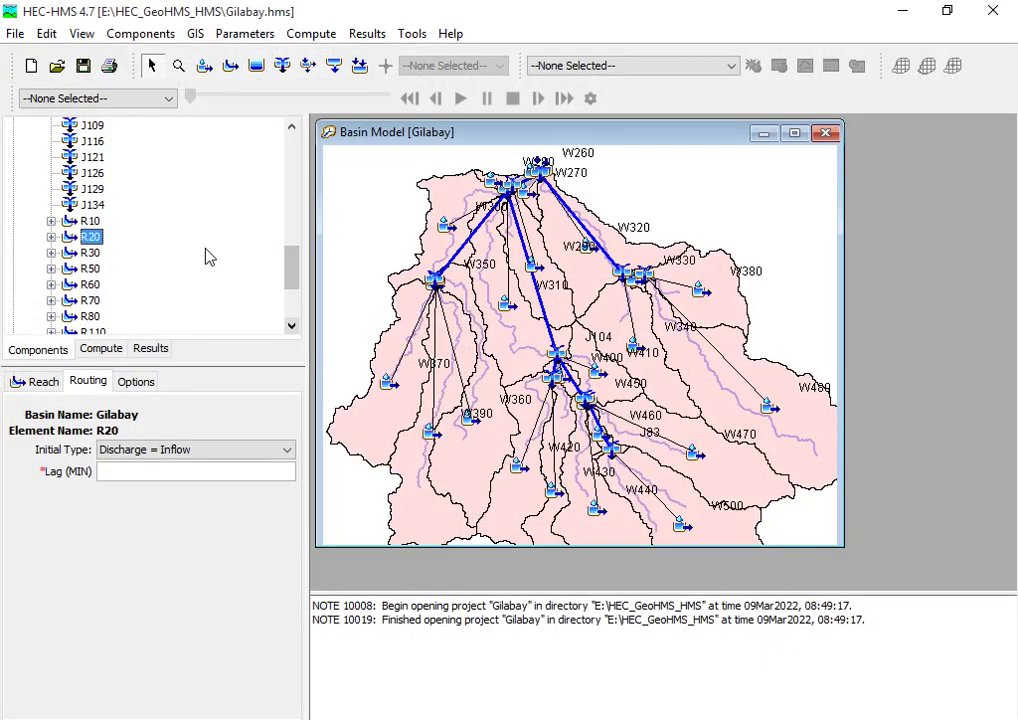
click(51, 253)
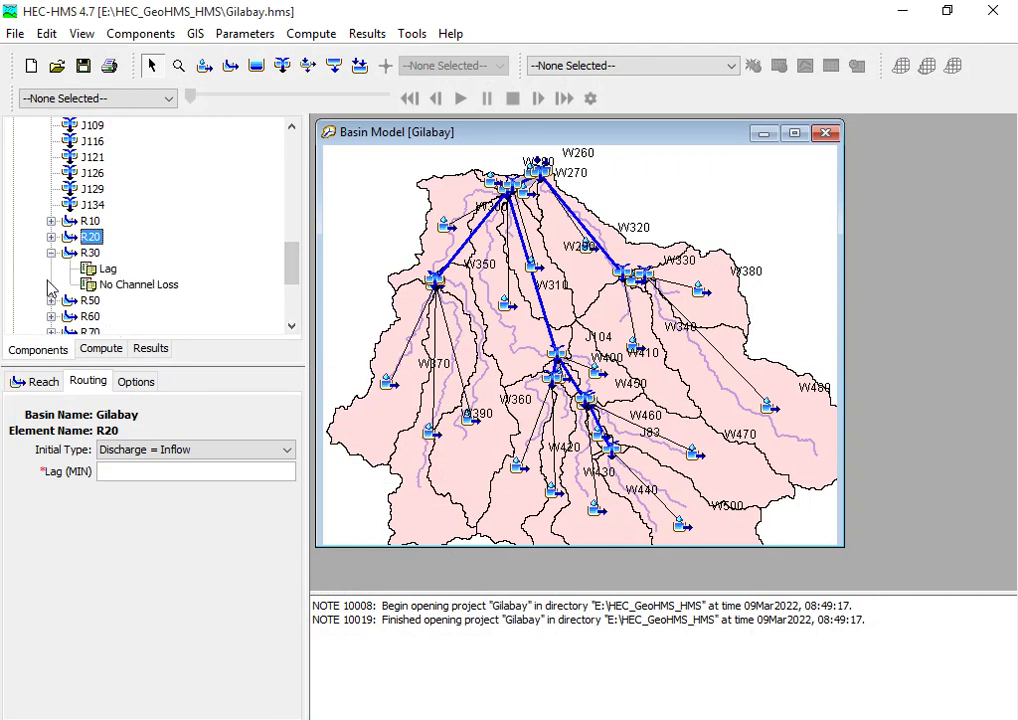
scroll(122, 263, down, 3)
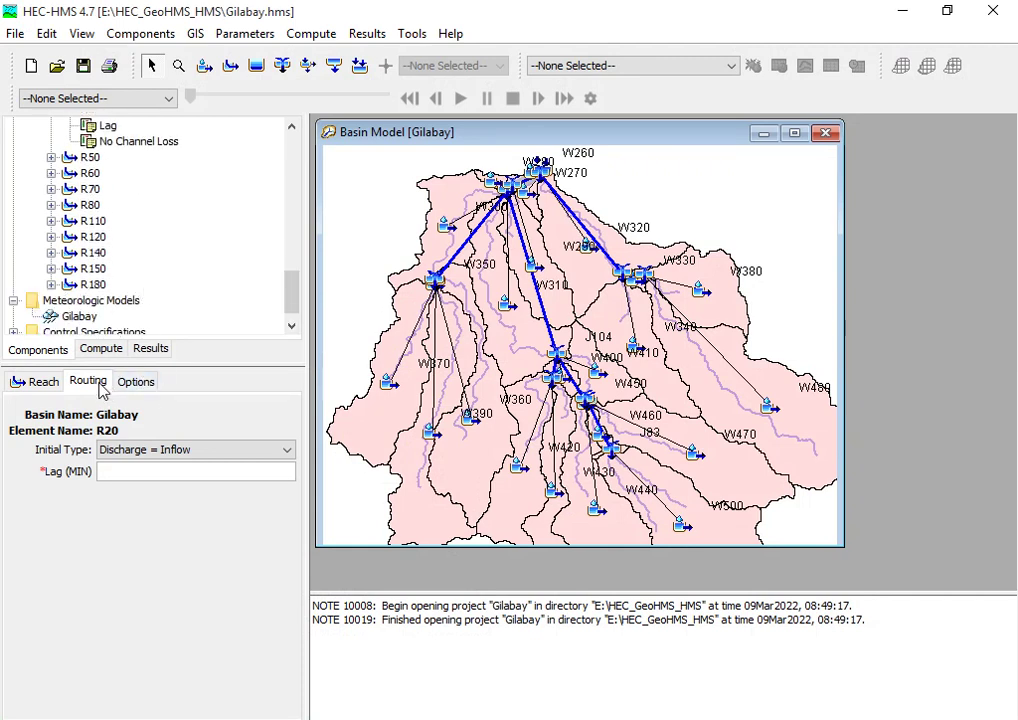
drag(291, 295, 300, 322)
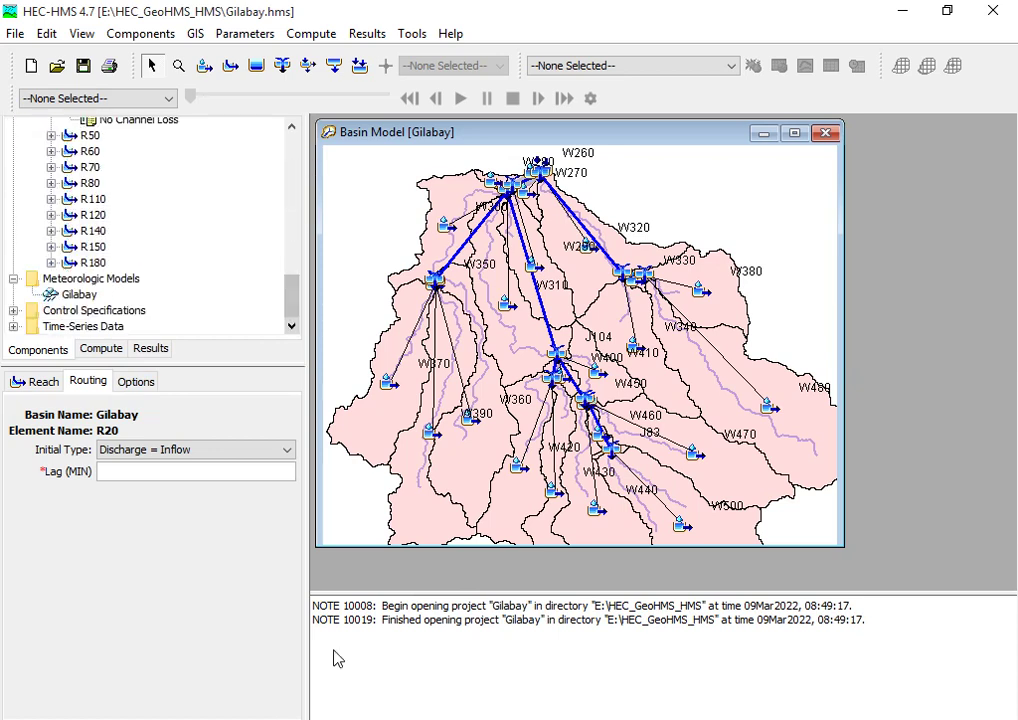
click(504, 698)
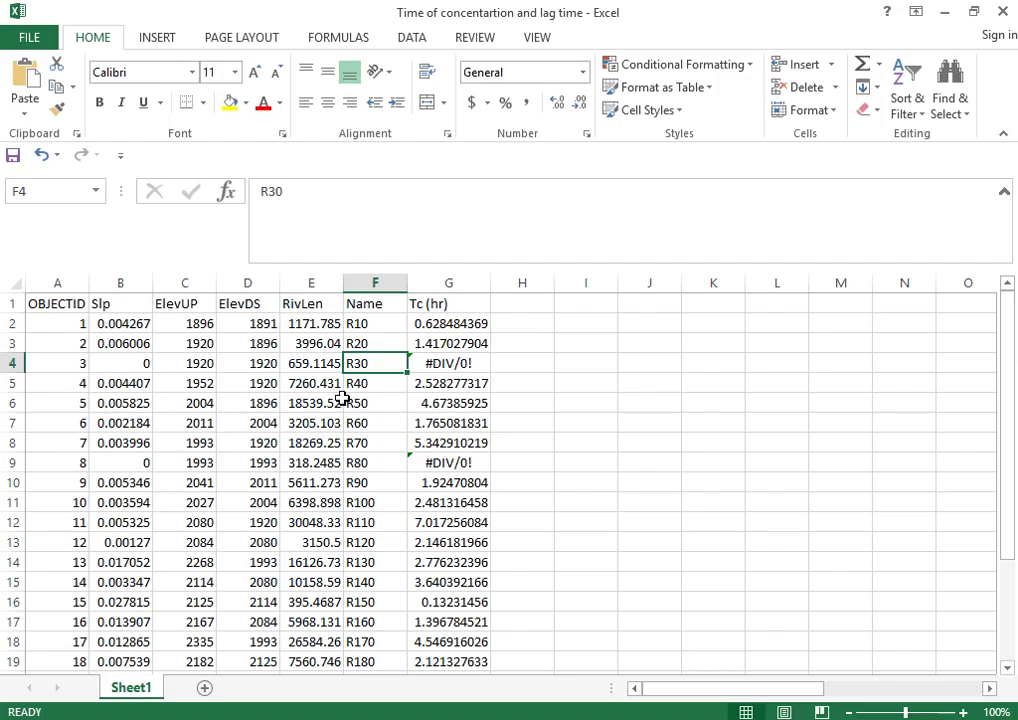
click(585, 401)
mouse_move(448, 716)
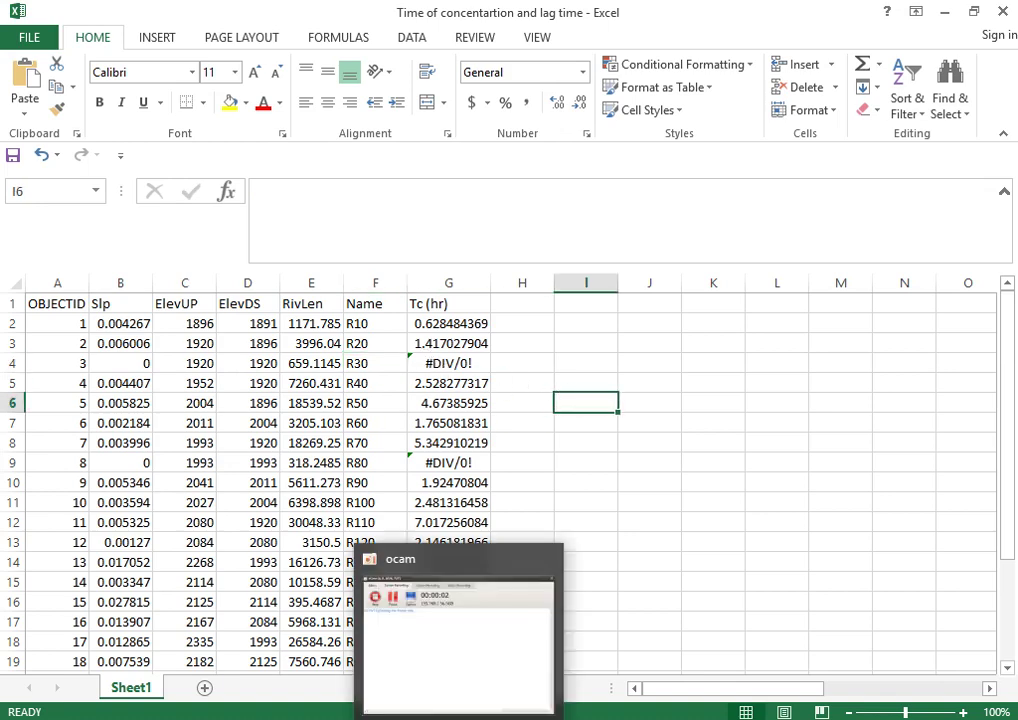
click(466, 682)
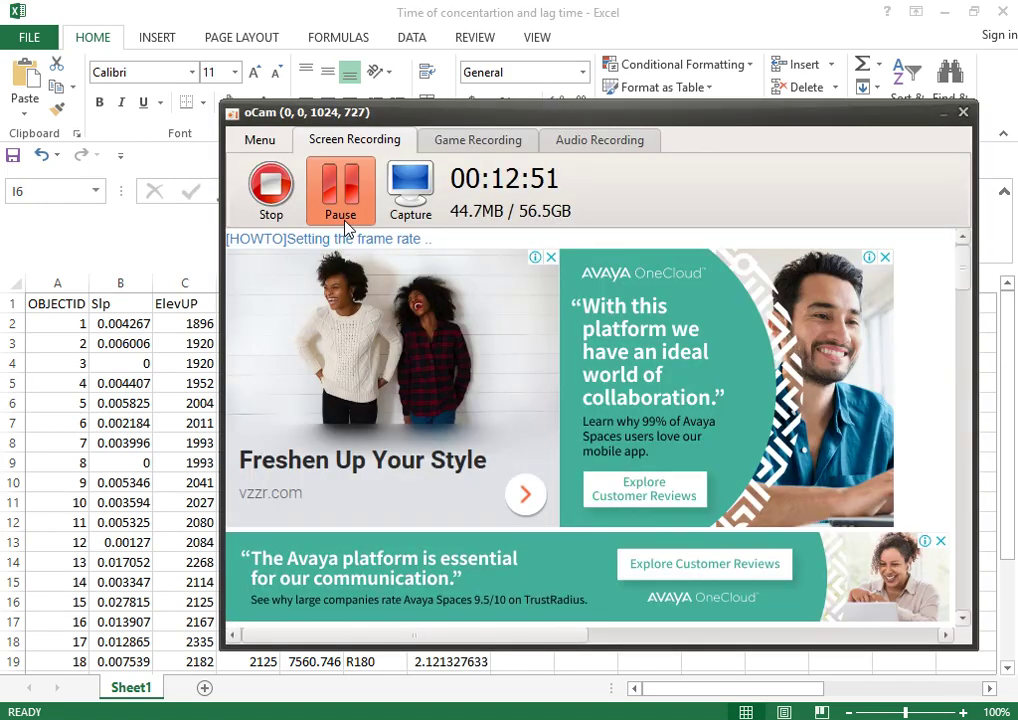
key(Left)
key(Left)
key(Down)
key(Down)
key(Down)
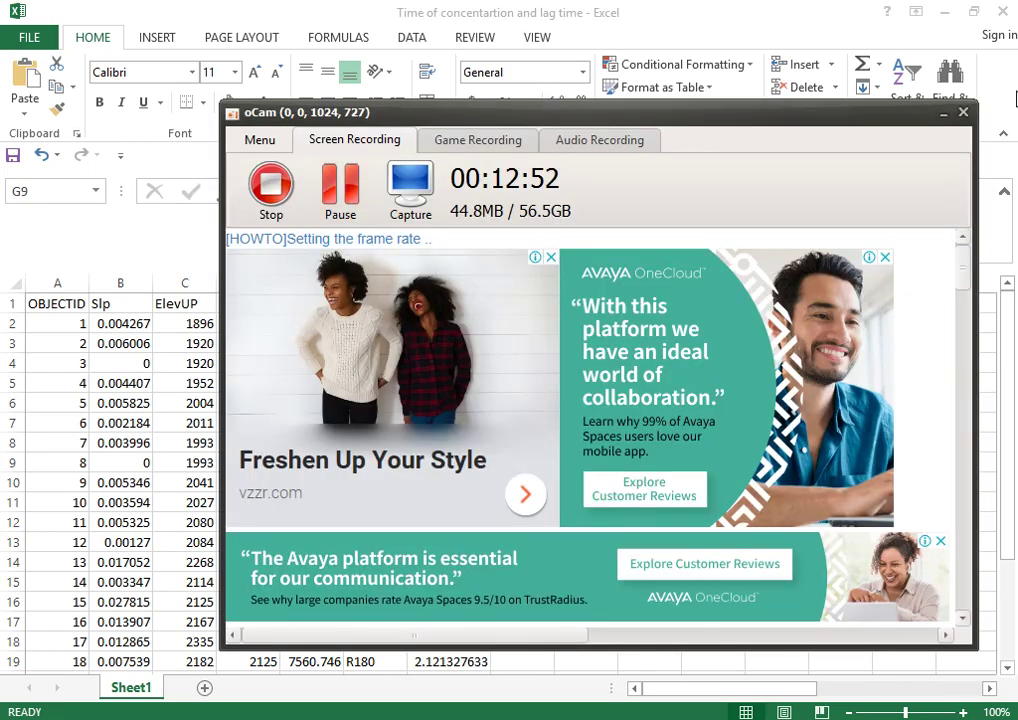
click(943, 115)
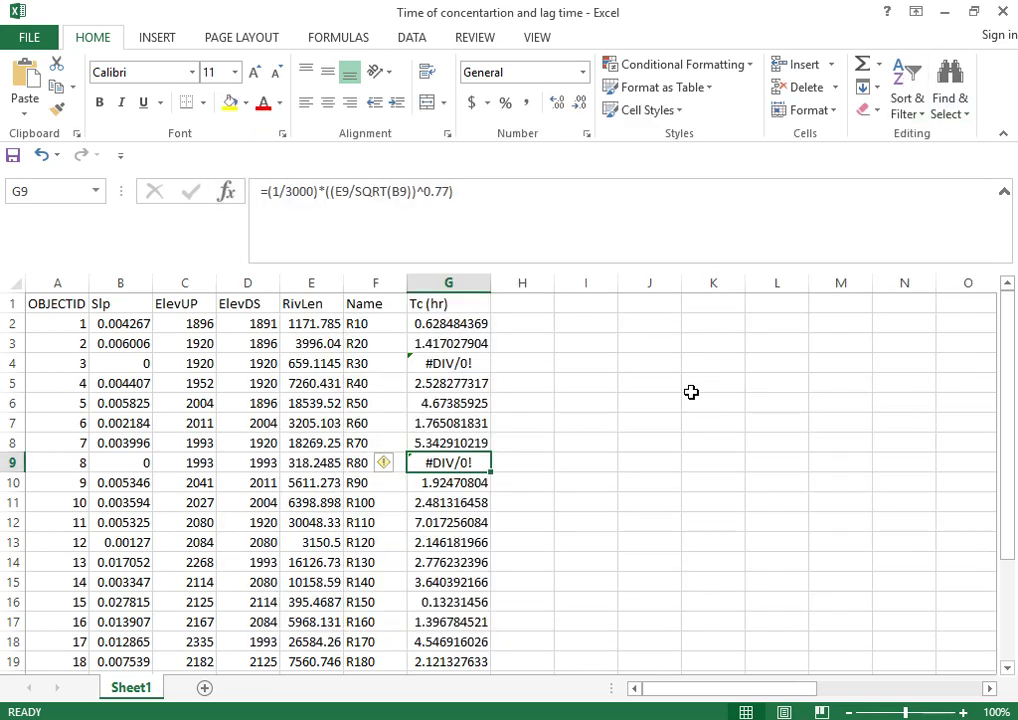
Inspect the slope, upstream and downstream elevations and river length of reach R30 in row 4
click(445, 362)
click(127, 366)
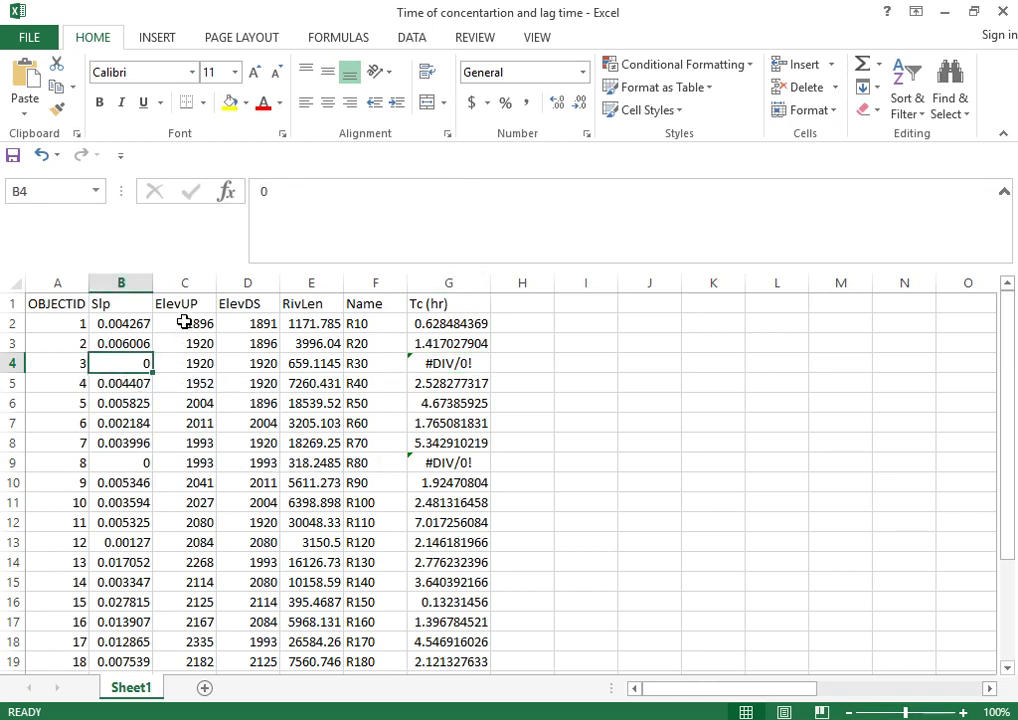
click(199, 362)
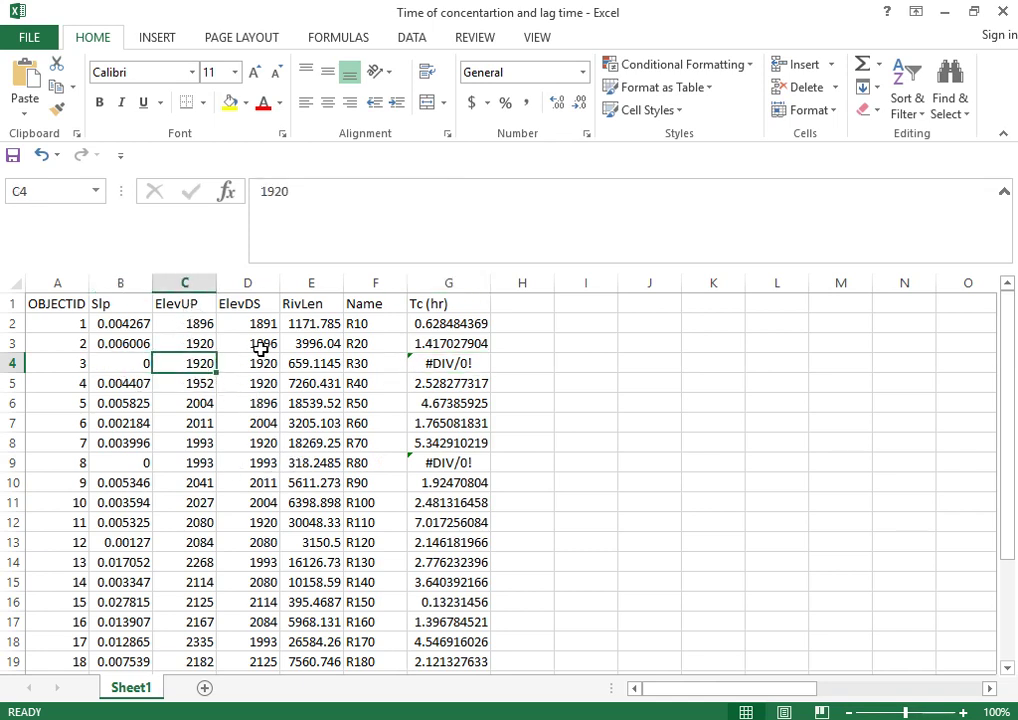
click(259, 369)
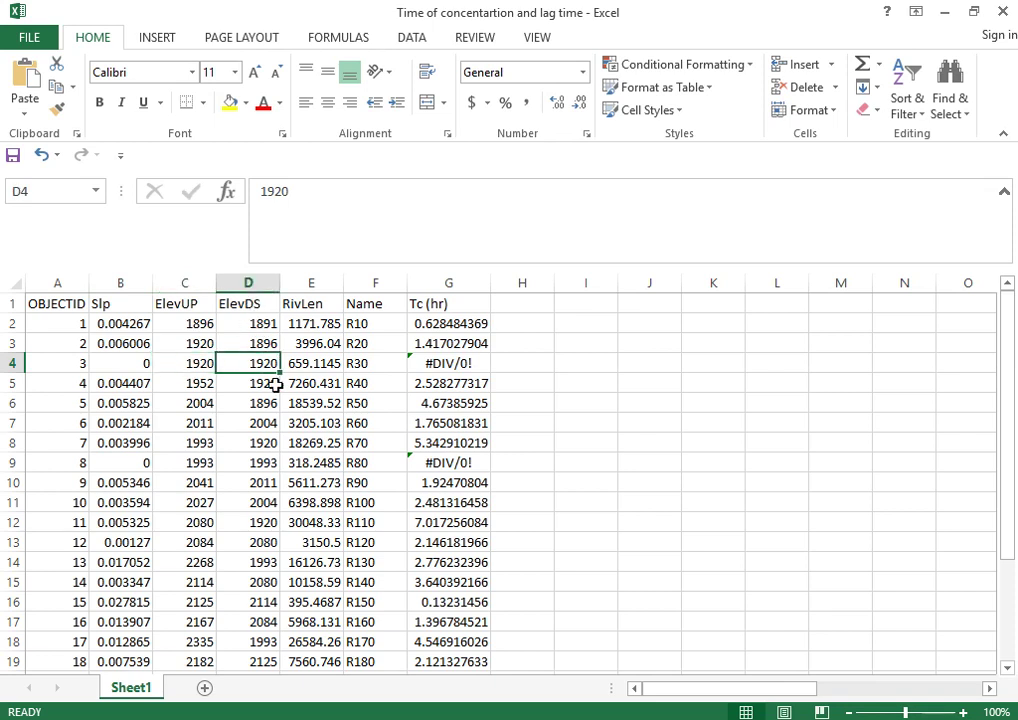
click(313, 368)
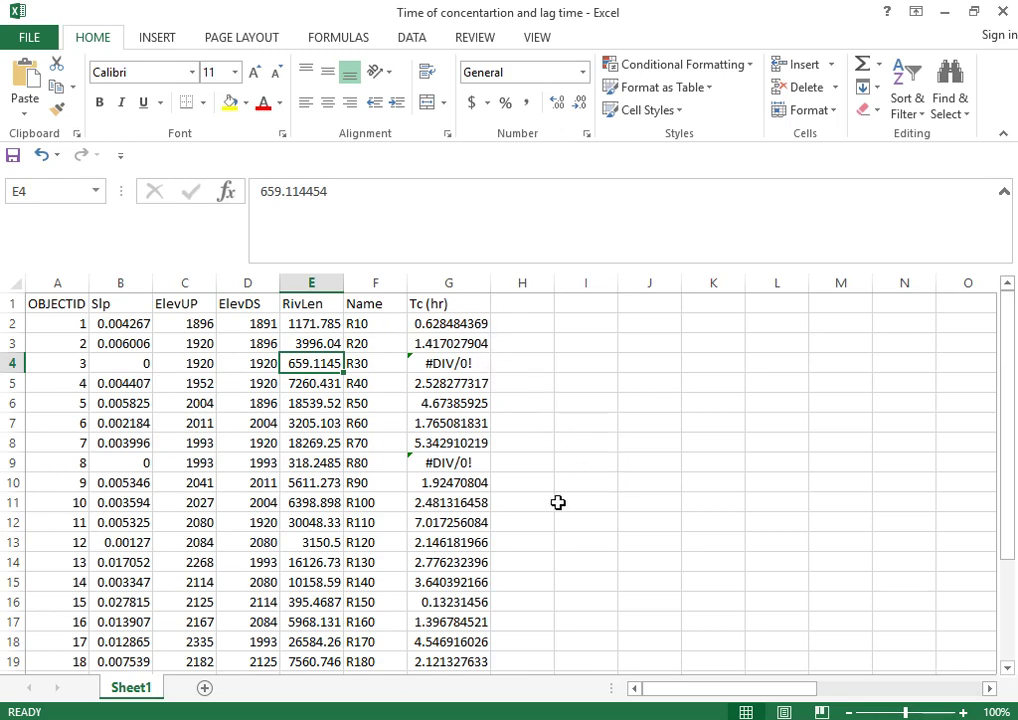
scroll(575, 491, down, 3)
scroll(567, 553, up, 3)
Label column H with the header Tc(min) in cell H1
click(519, 321)
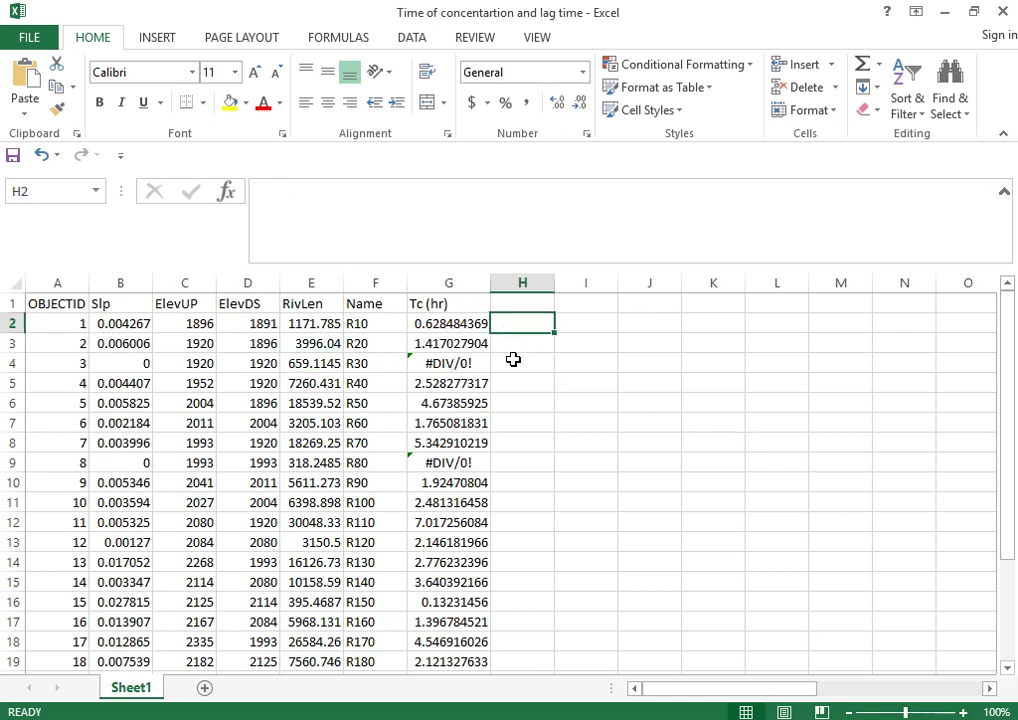
click(519, 299)
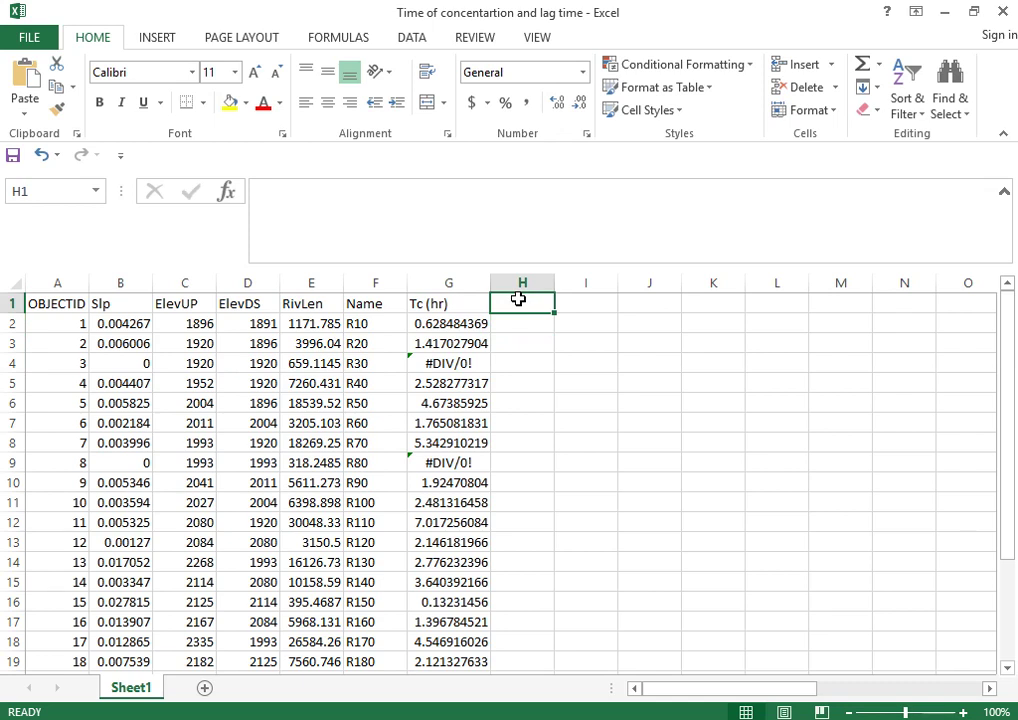
text(Tc)
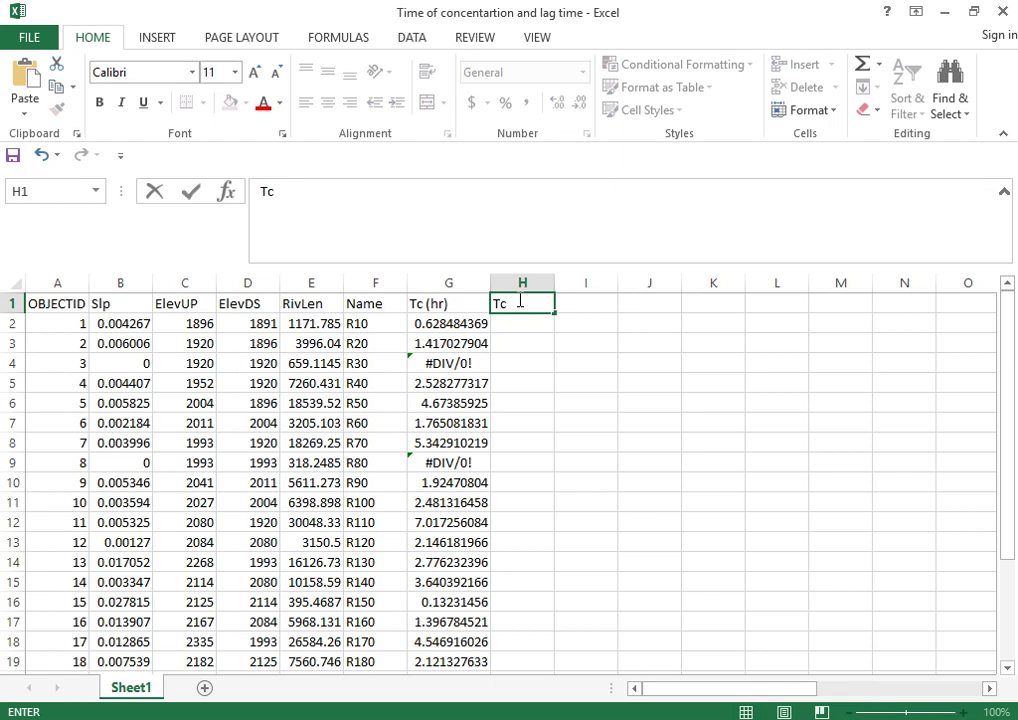
text((min)
key(Return)
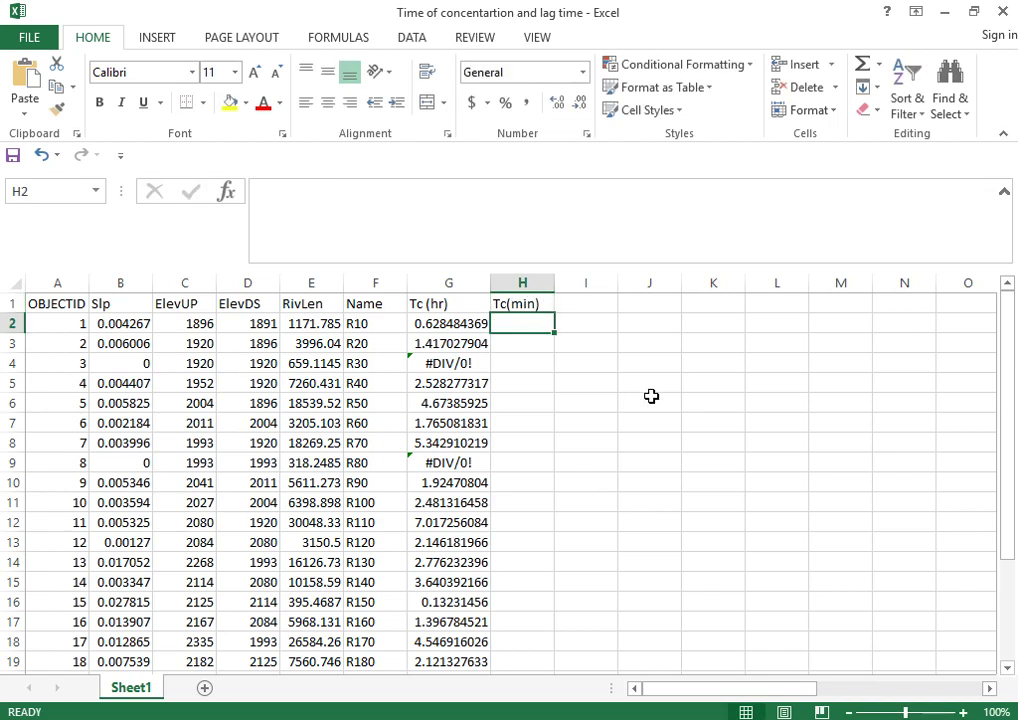
Note the hour-to-minute conversion beside the table with 1 in K2 and 60 in L2
click(713, 343)
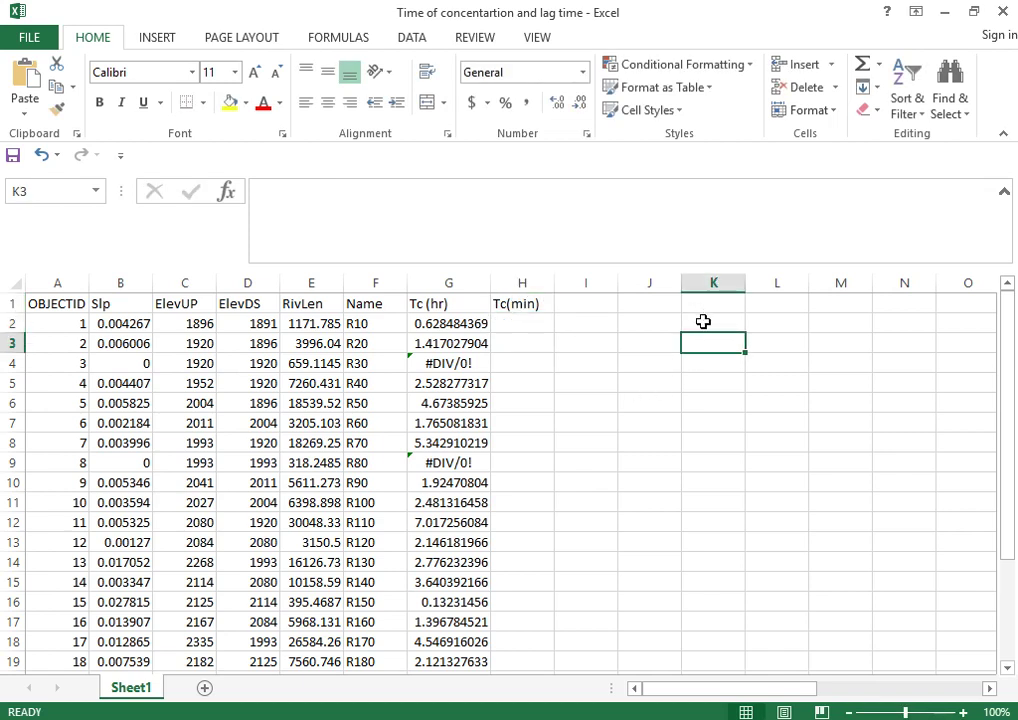
click(703, 320)
text(1)
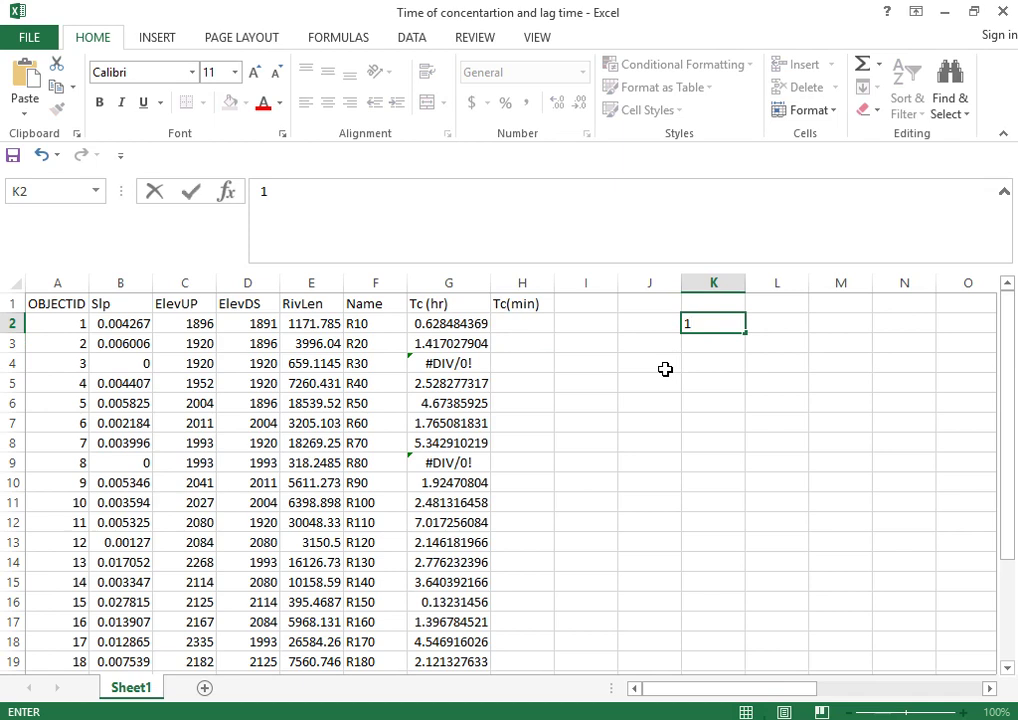
click(760, 328)
text(60)
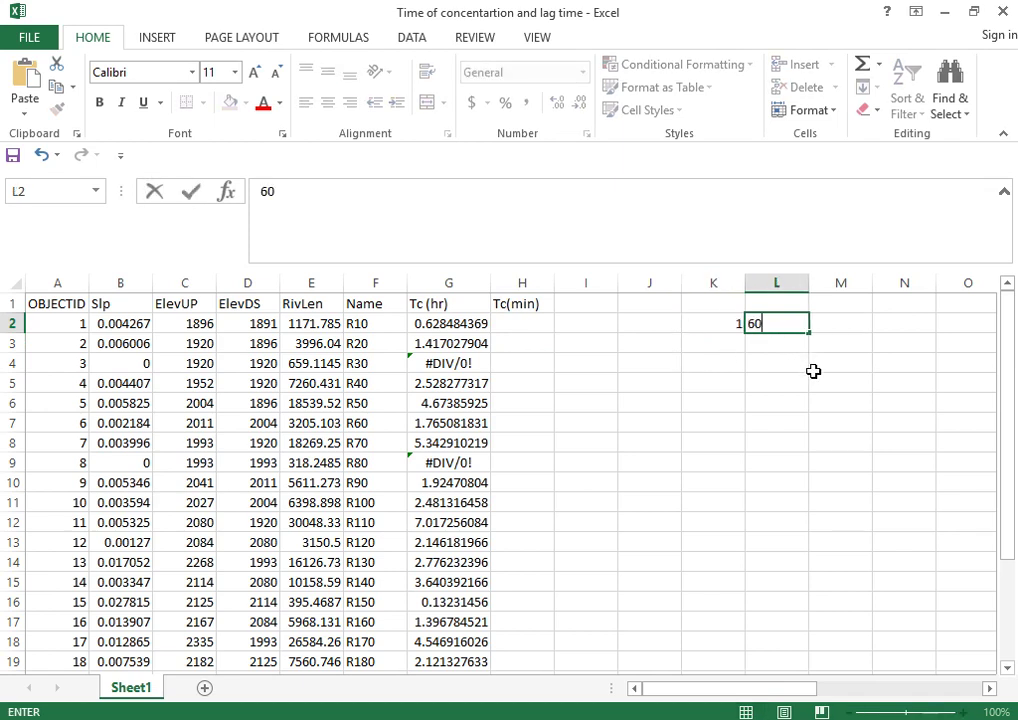
key(Return)
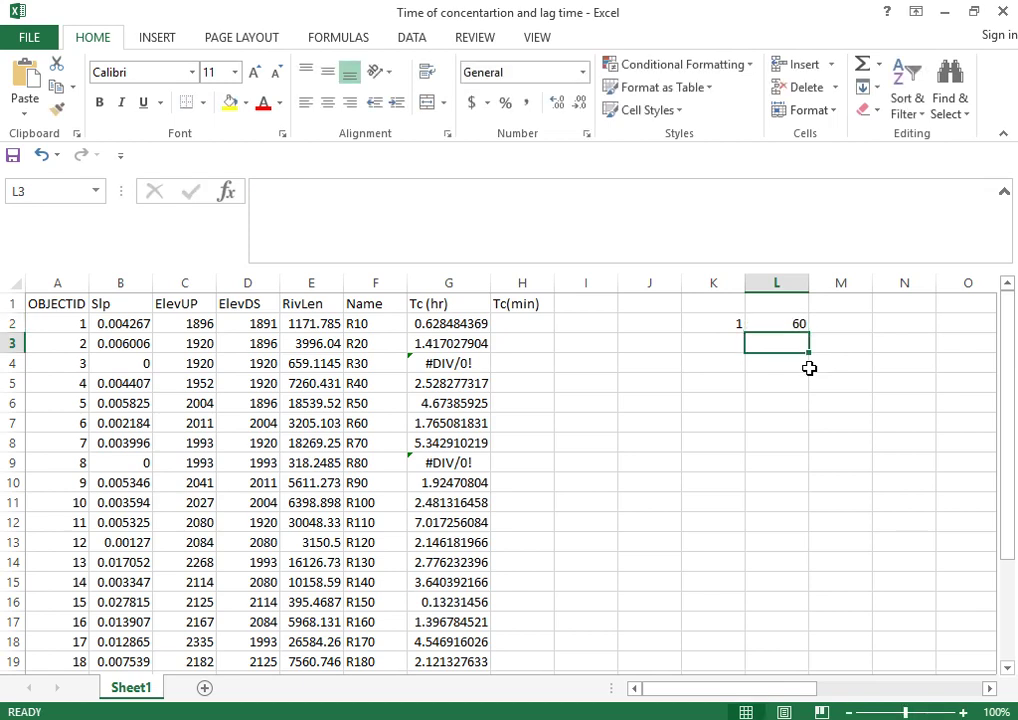
click(777, 306)
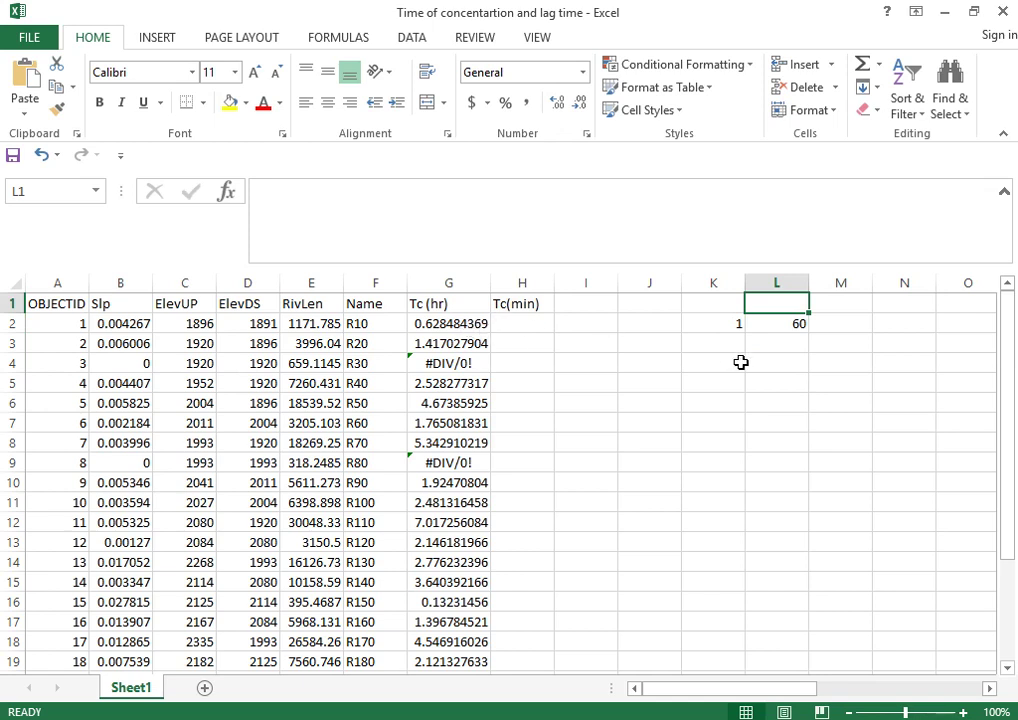
Convert the first reach's time of concentration to minutes in H2 with the formula =G2*60
click(515, 323)
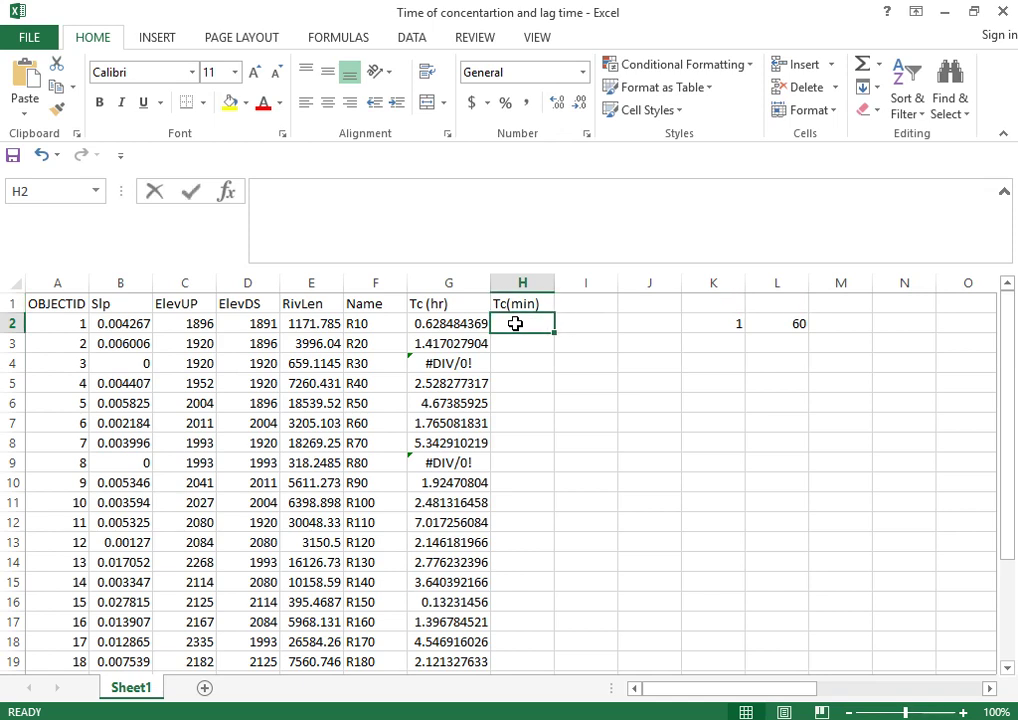
text(=)
click(459, 324)
text(*60)
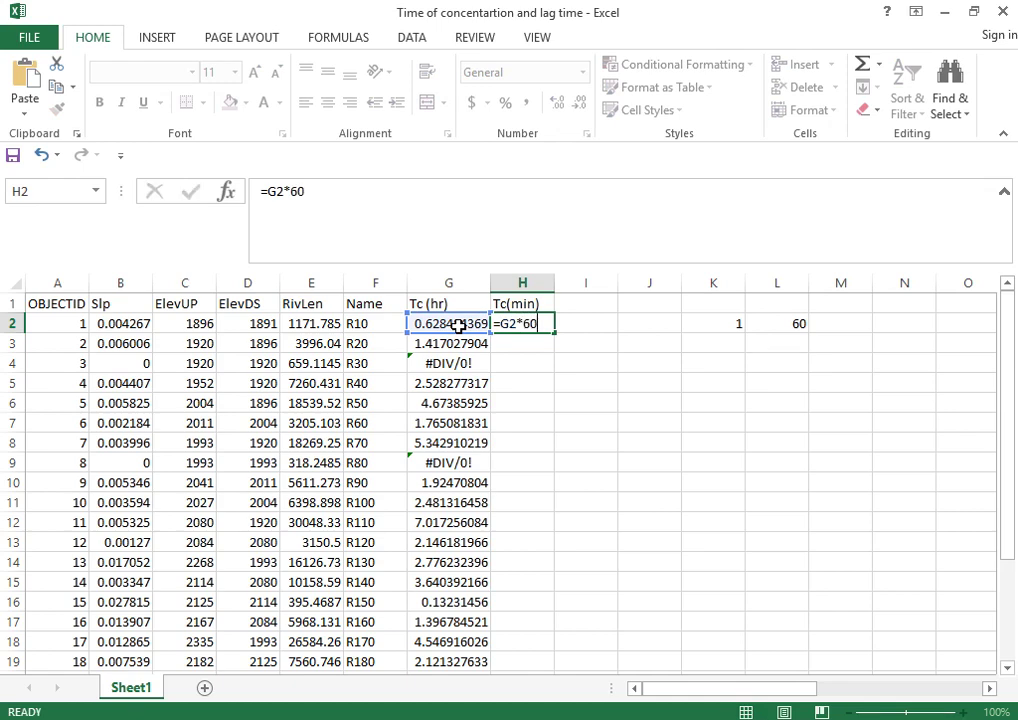
key(Return)
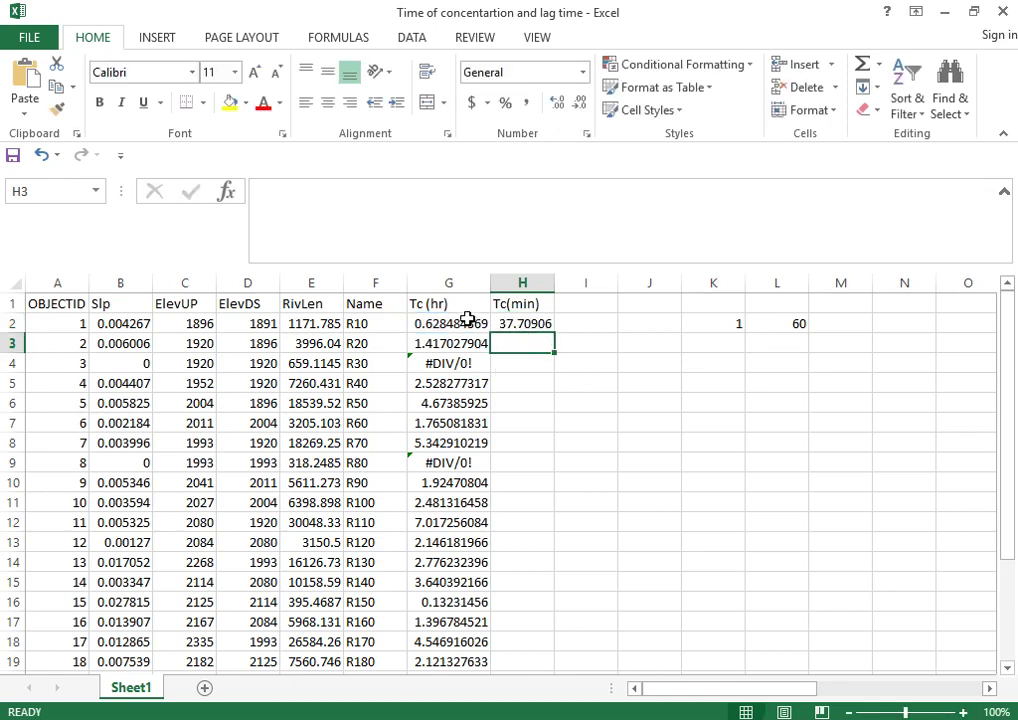
Fill the minutes formula from H2 down for all reaches and check the filled column
click(468, 324)
click(527, 326)
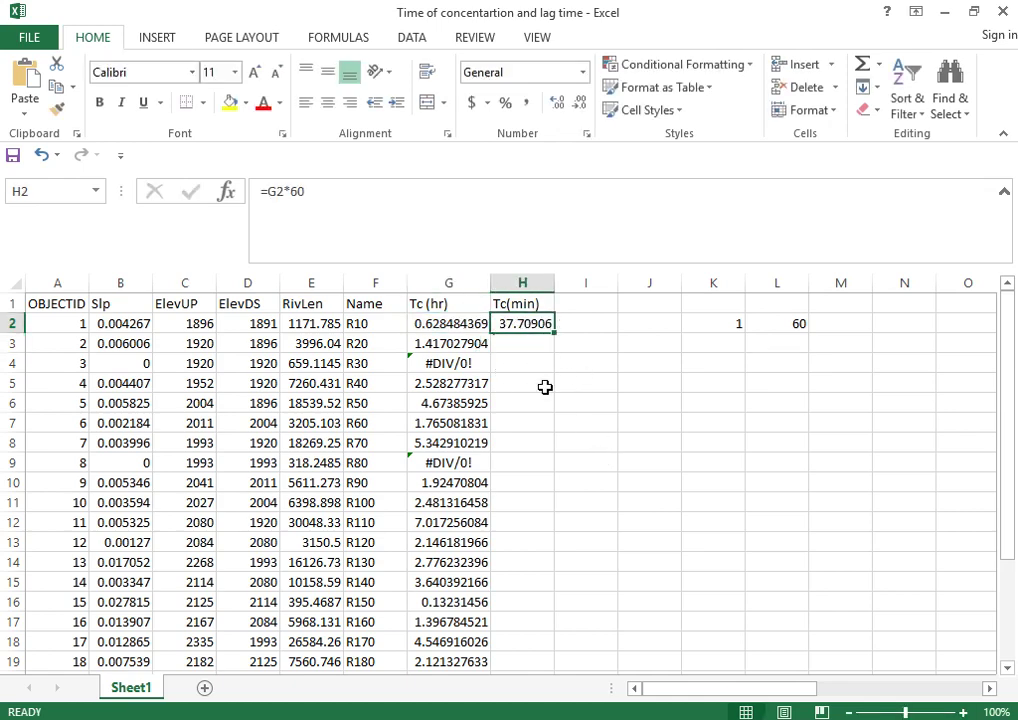
double_click(553, 334)
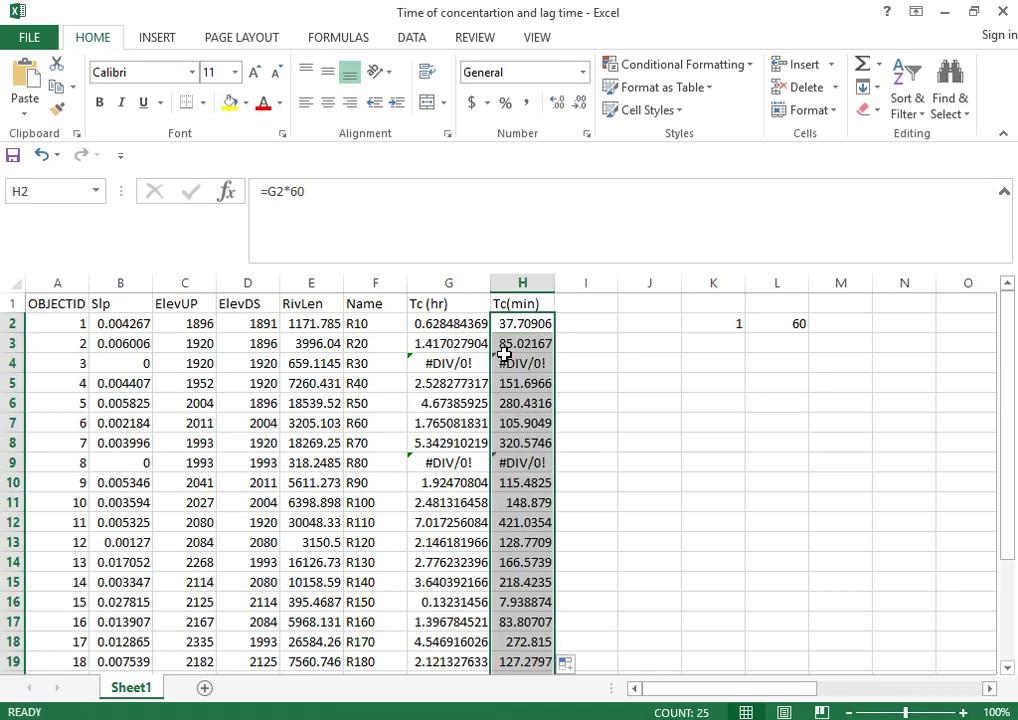
scroll(528, 640, down, 5)
scroll(528, 632, up, 5)
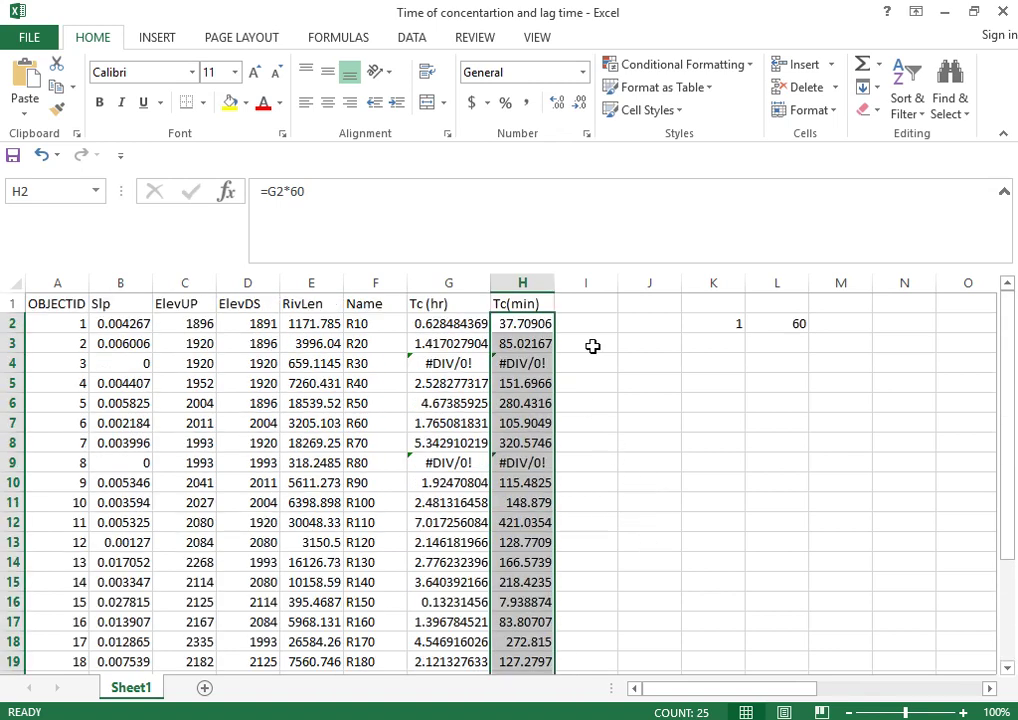
Select cell I1, switch to the PowerPoint presentation to look up the lag time formula on slide 33, and return to Excel
click(588, 304)
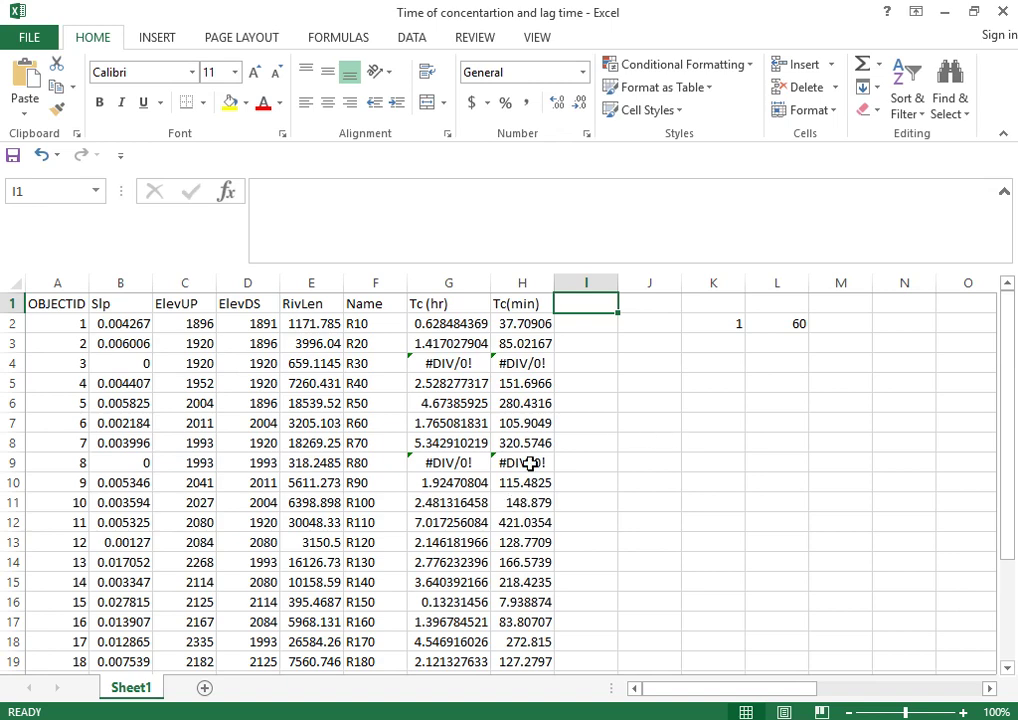
scroll(530, 464, up, 1)
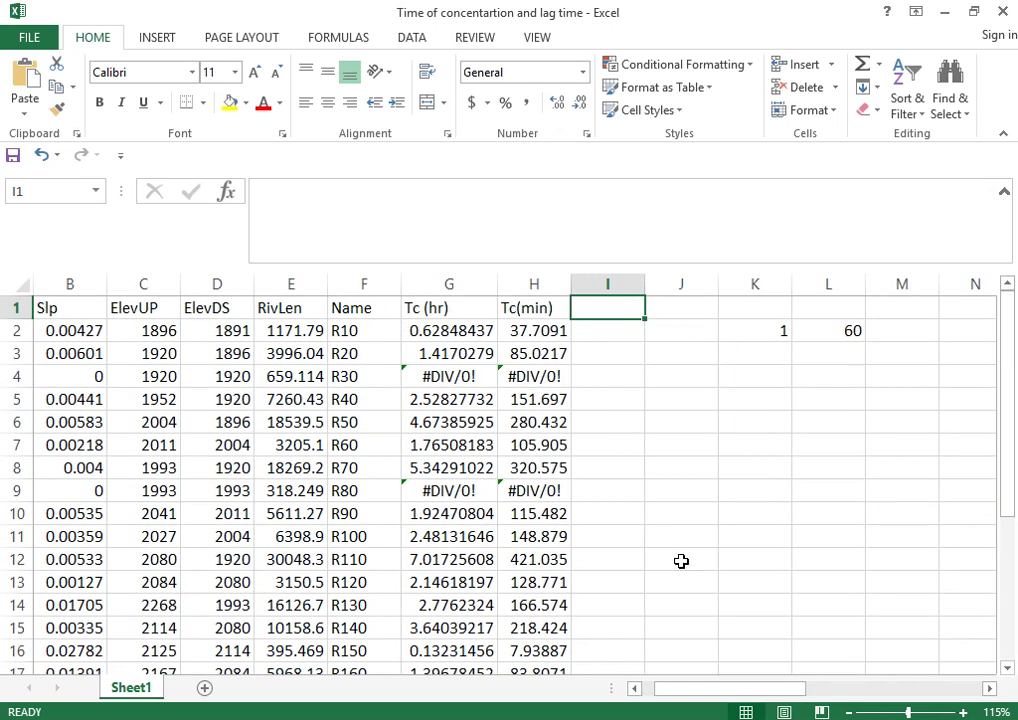
mouse_move(413, 719)
click(413, 630)
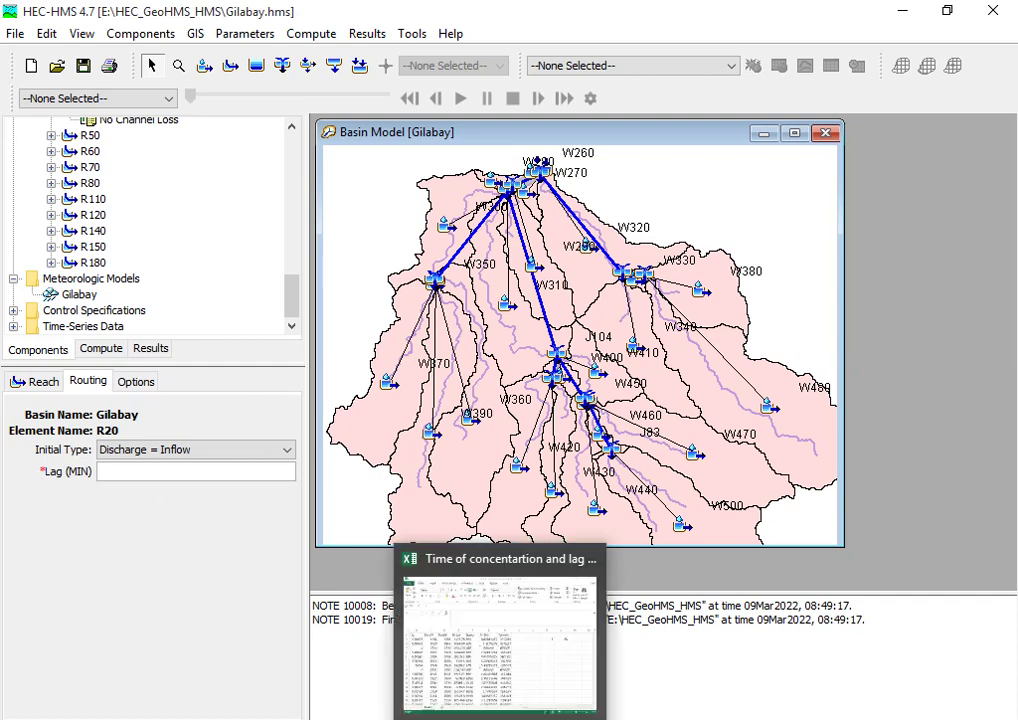
click(515, 670)
click(500, 650)
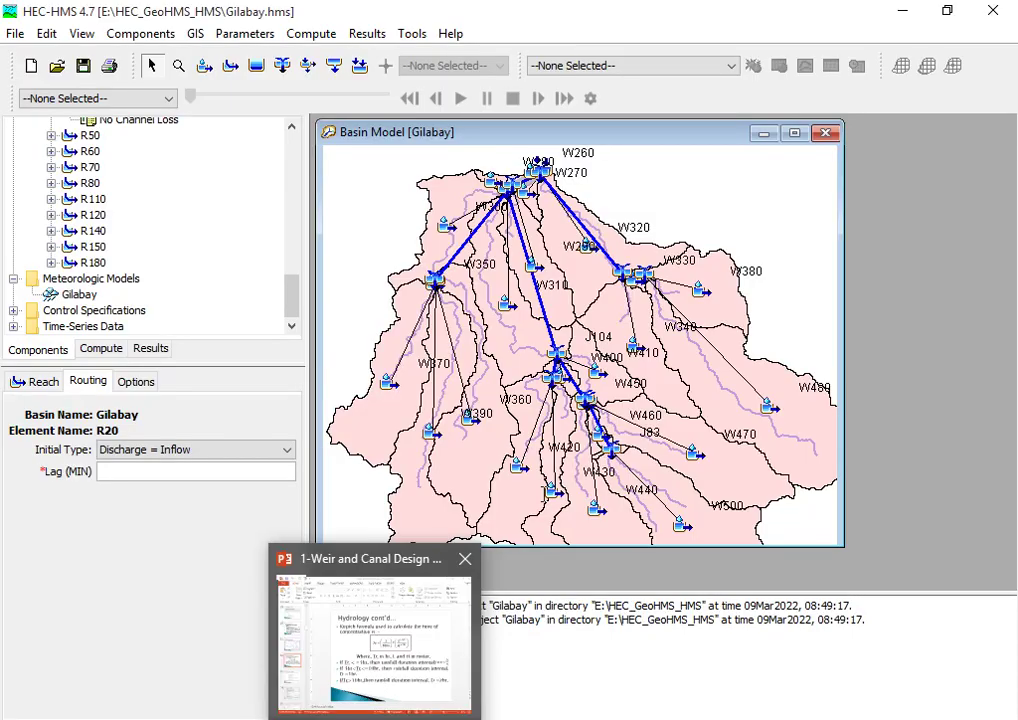
click(375, 630)
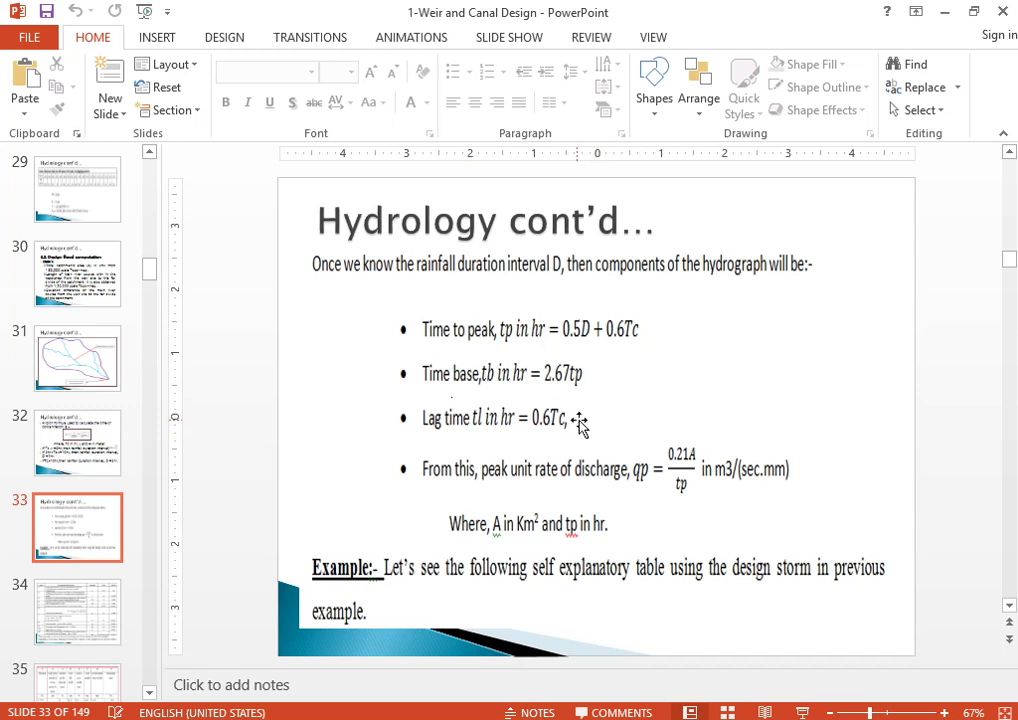
mouse_move(500, 718)
click(509, 652)
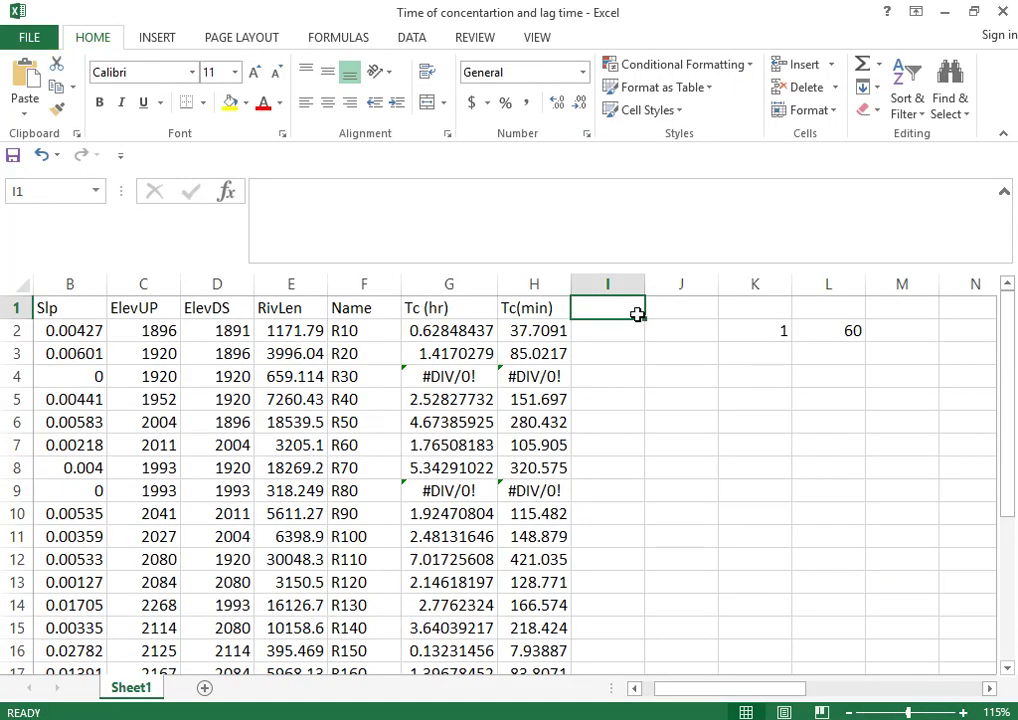
Label column I with the header Tg (min) in cell I1
text(L)
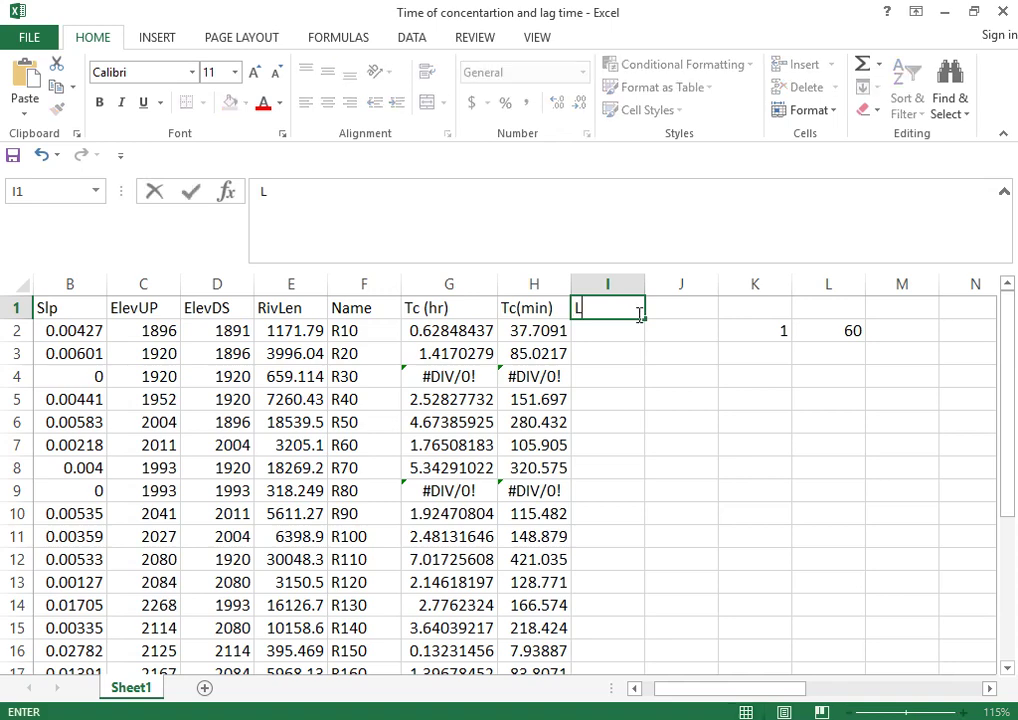
text(g)
key(BackSpace)
key(BackSpace)
text(Tg (min)
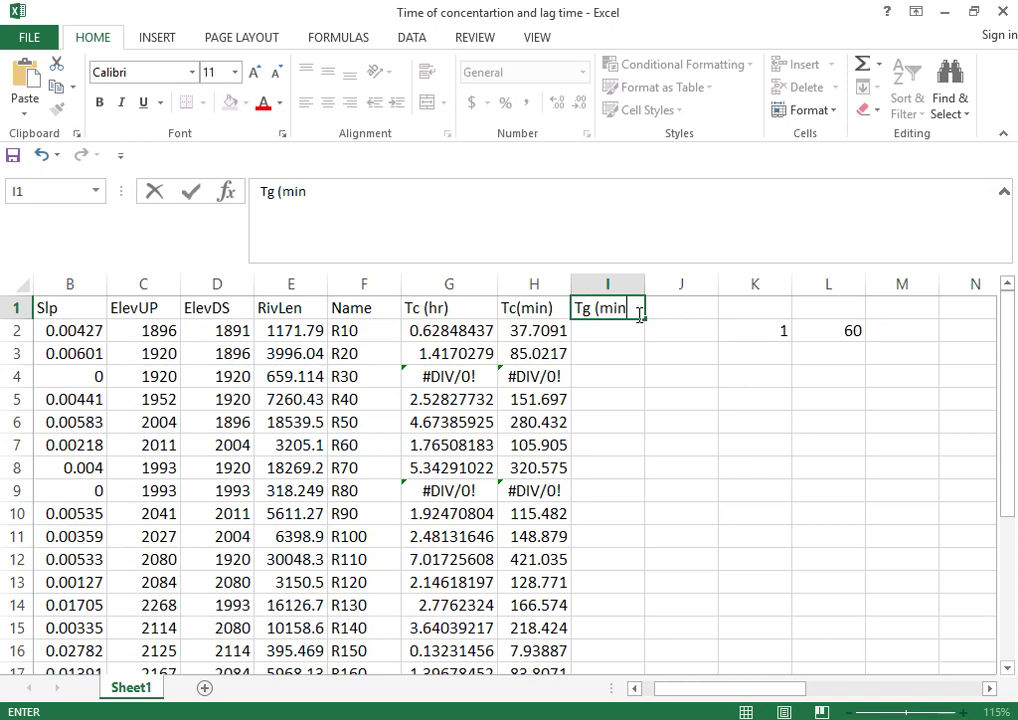
key(Return)
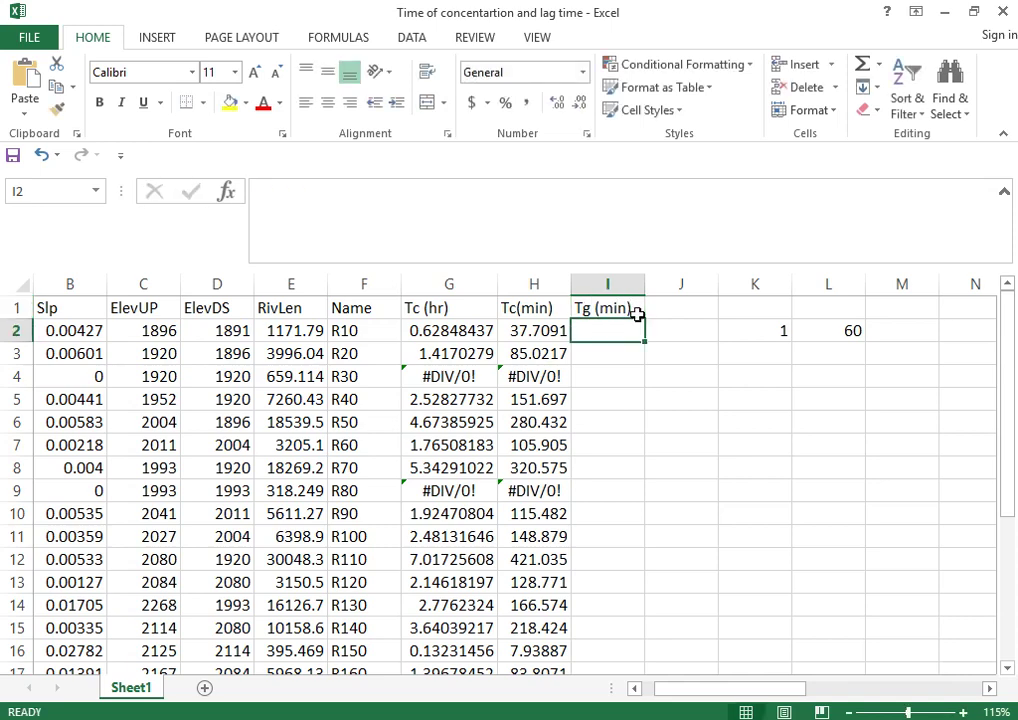
Calculate the first reach's lag time in cell I2 with the formula =0.6*H2
text(-)
text(=)
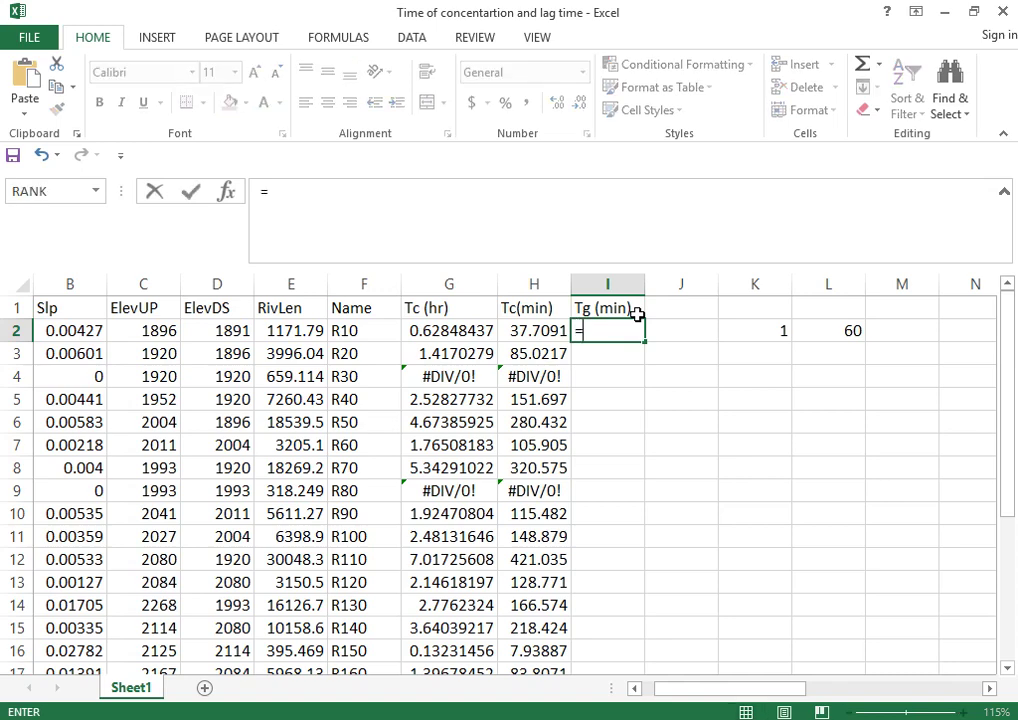
text(0.6)
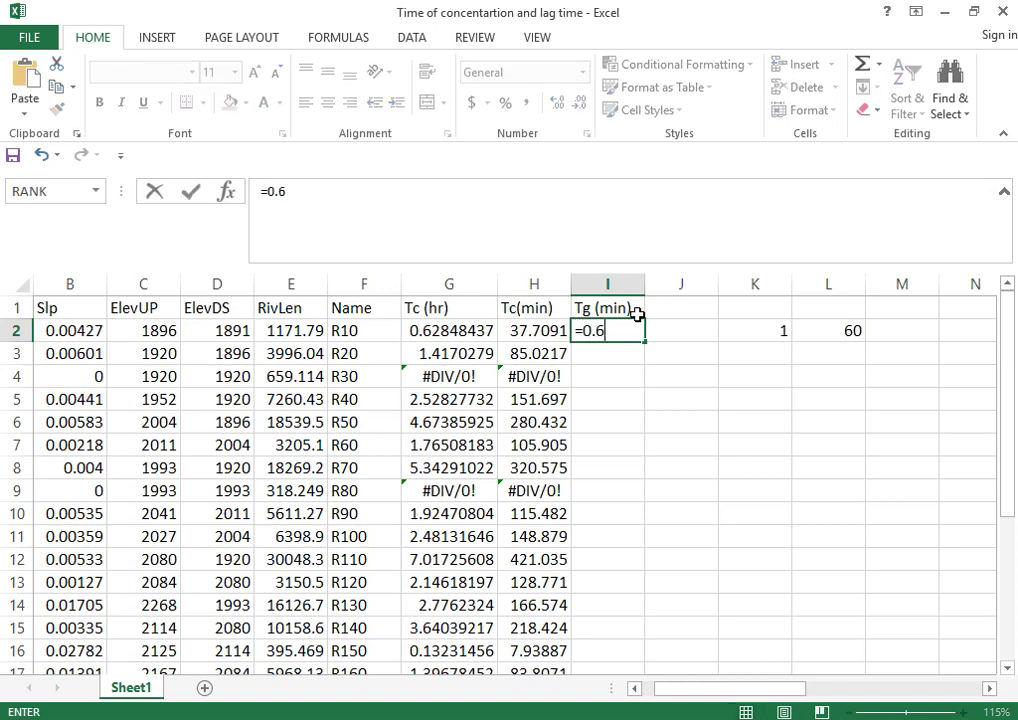
text(*)
click(552, 334)
key(Return)
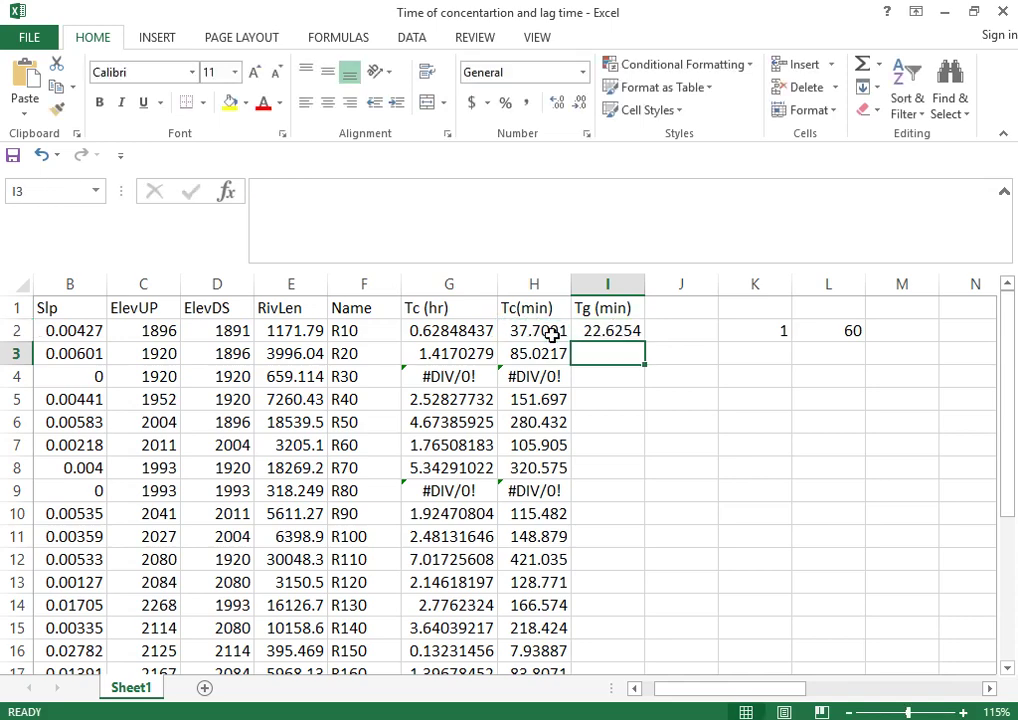
Fill the lag time formula from I2 down for all reaches and check the copied formula in I21
click(608, 337)
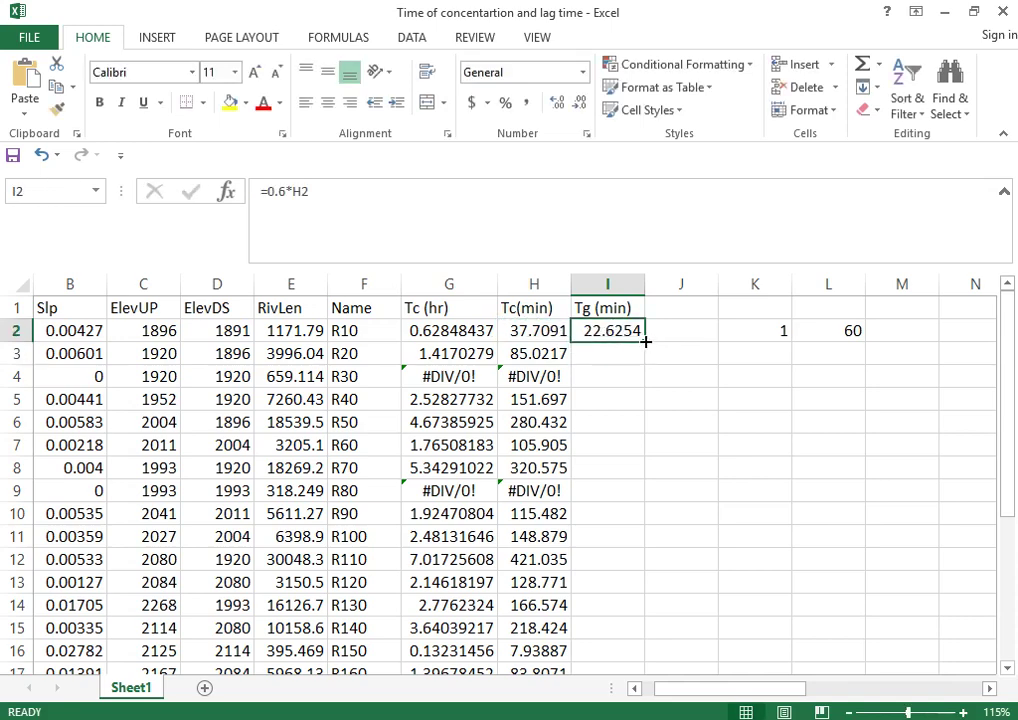
double_click(646, 342)
scroll(682, 518, down, 5)
click(609, 425)
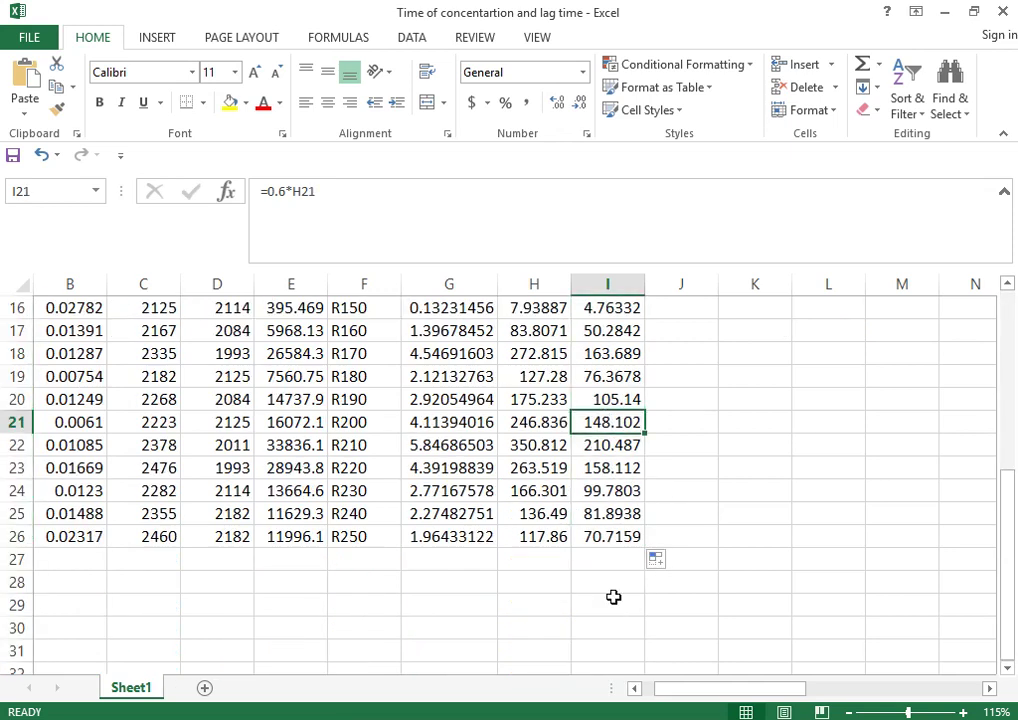
scroll(608, 396, up, 1)
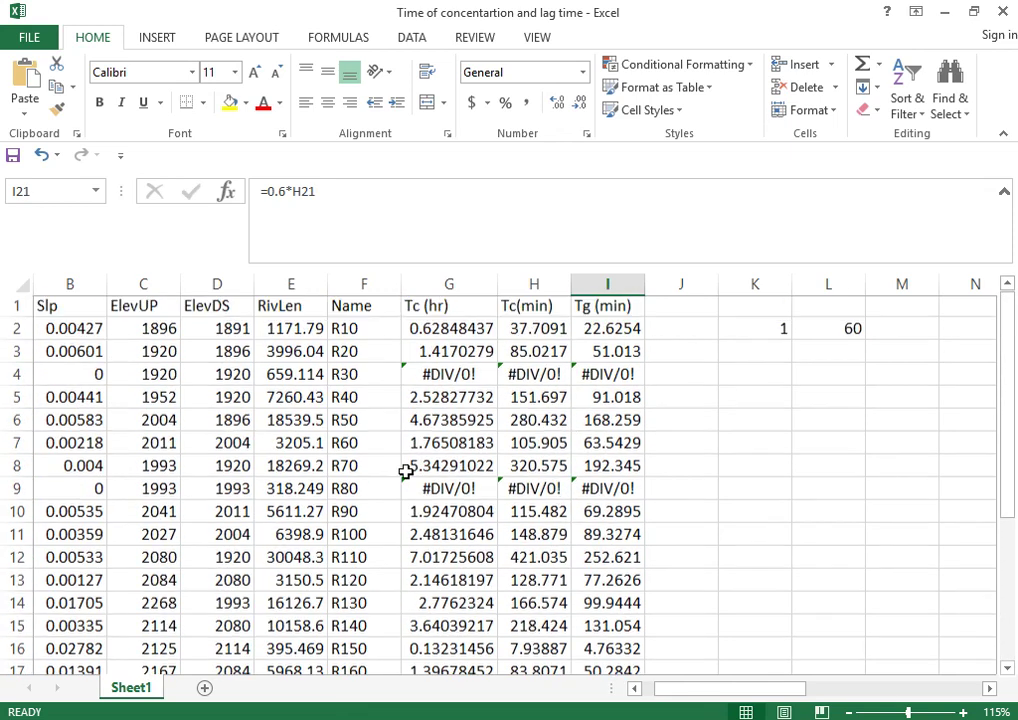
Review the reach names in column F with their lag times in column I, and minimize the workbook
click(364, 284)
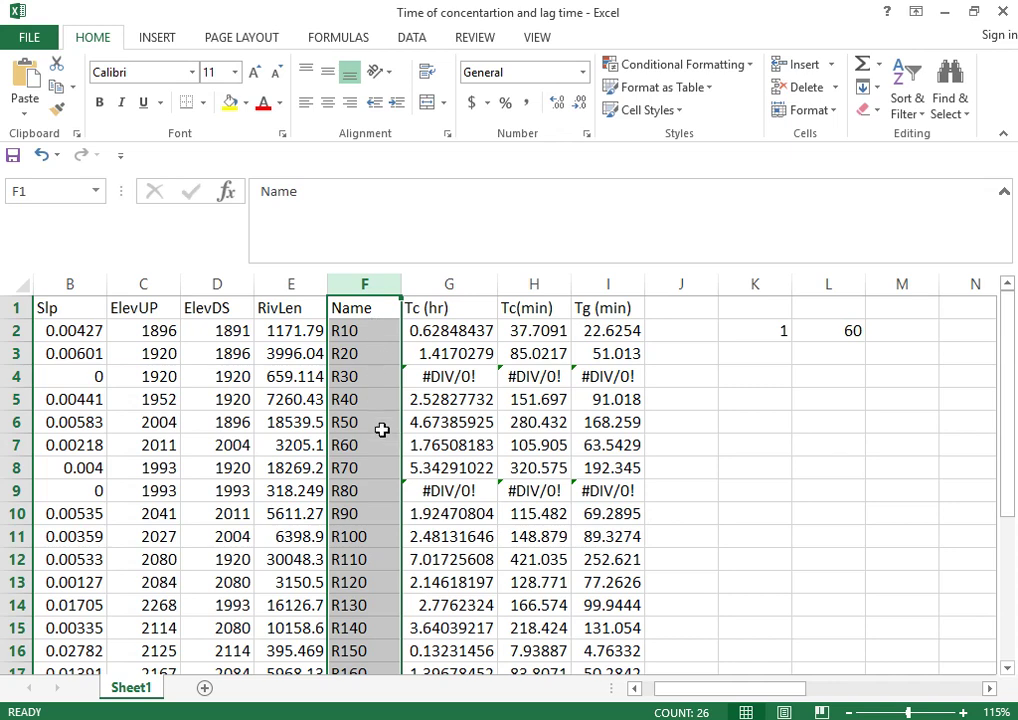
drag(616, 329, 632, 604)
click(764, 522)
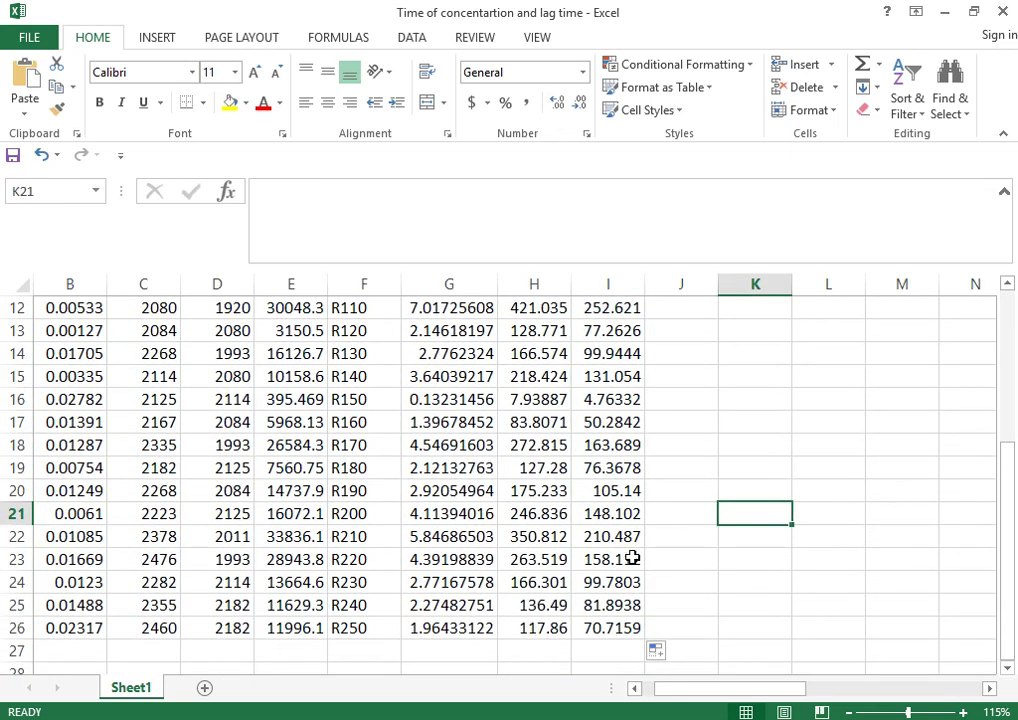
click(755, 442)
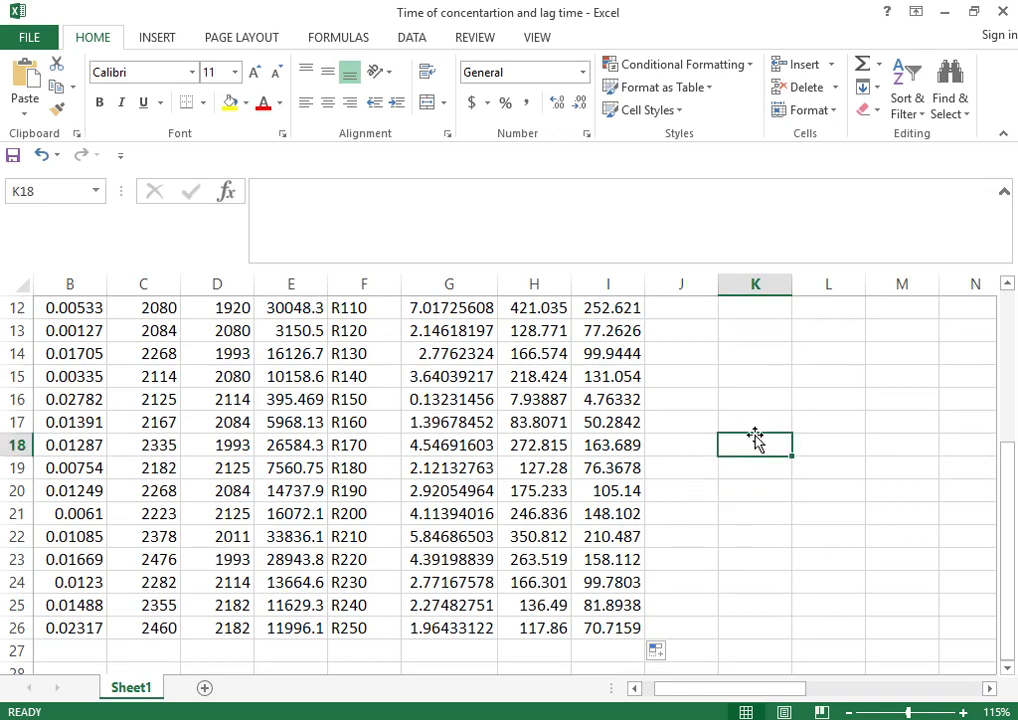
click(750, 400)
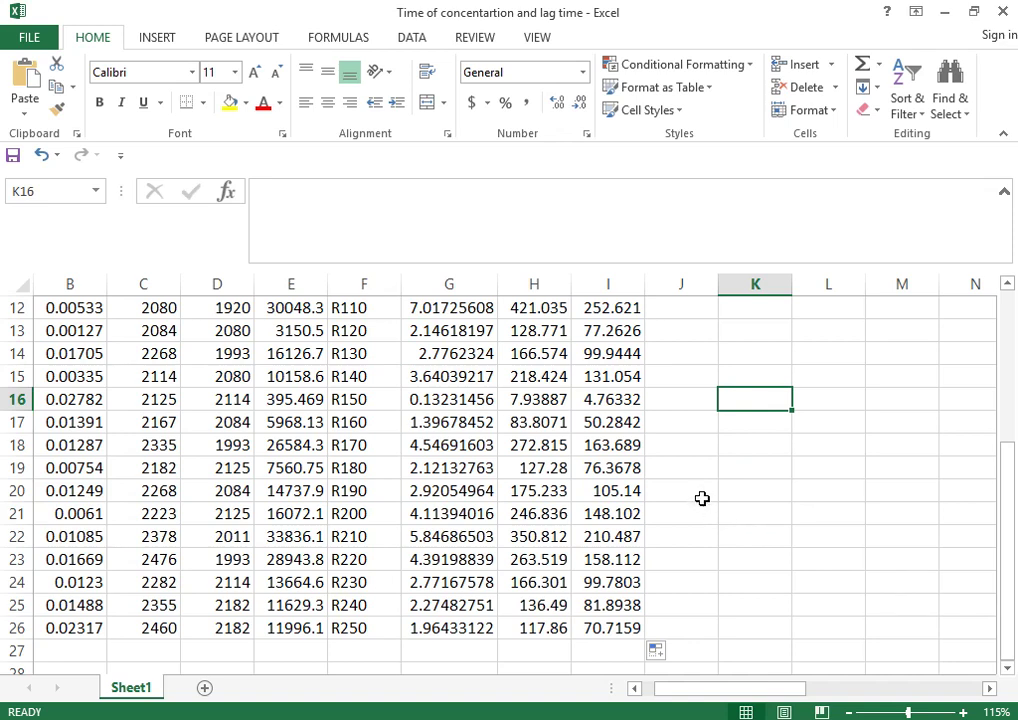
drag(1010, 509, 1008, 320)
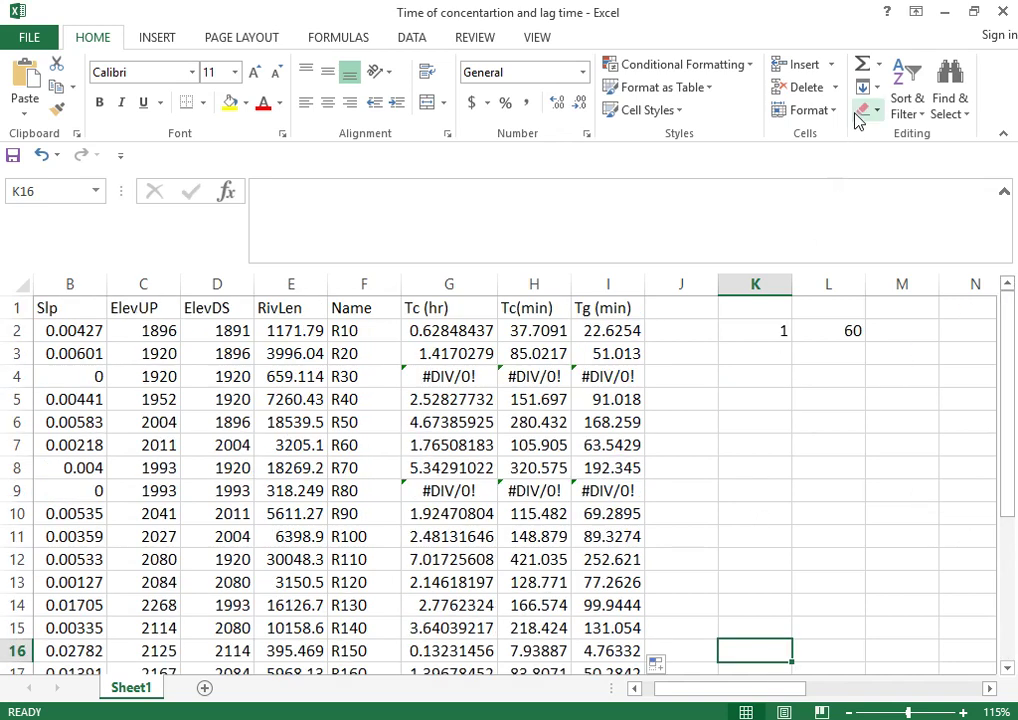
click(943, 13)
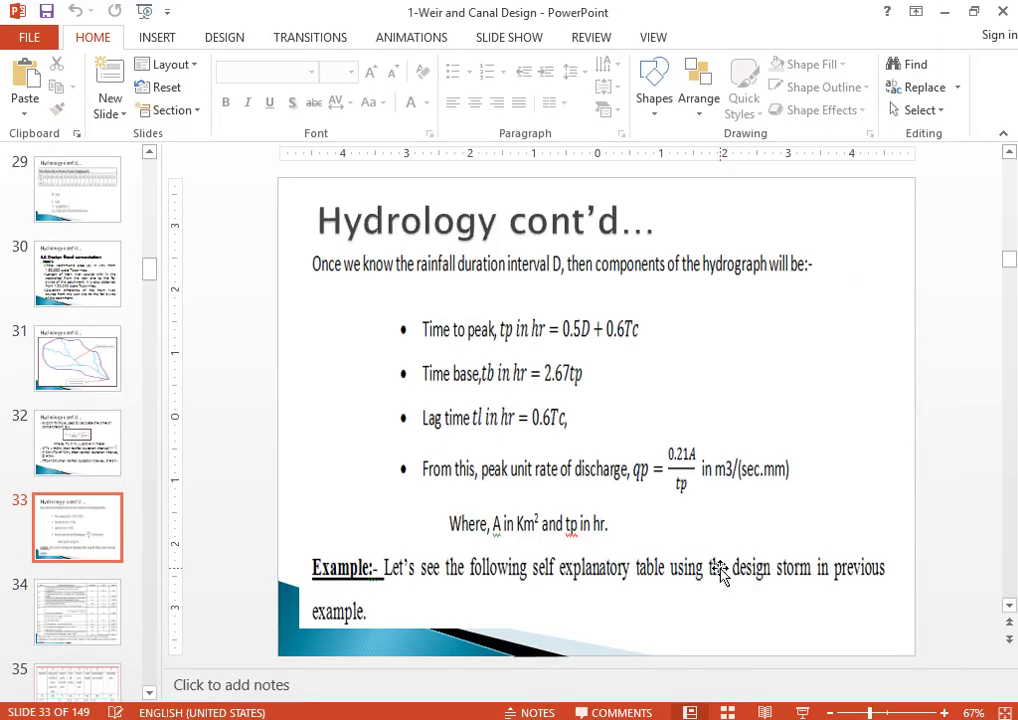